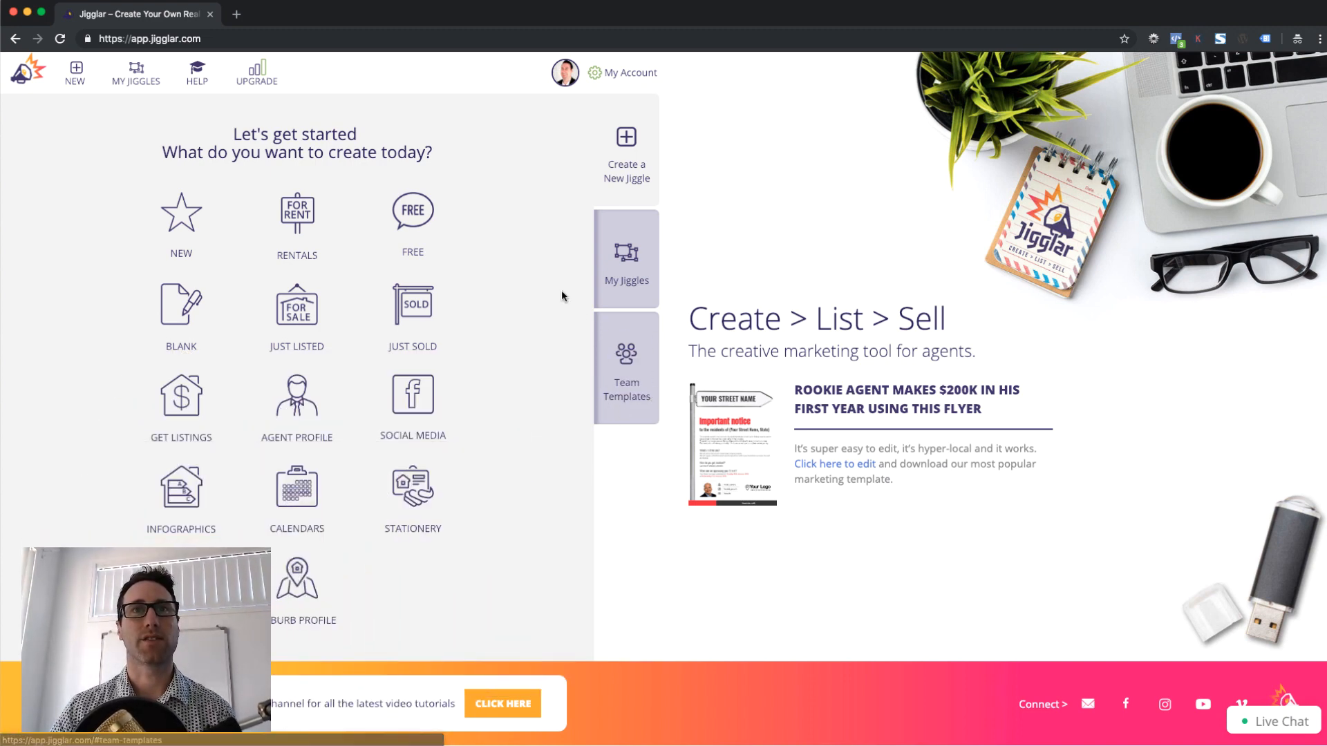
Bring up the membership page and scroll through the Free, Pro and Team plans
{"action": "left_click", "coordinate": [277, 86]}
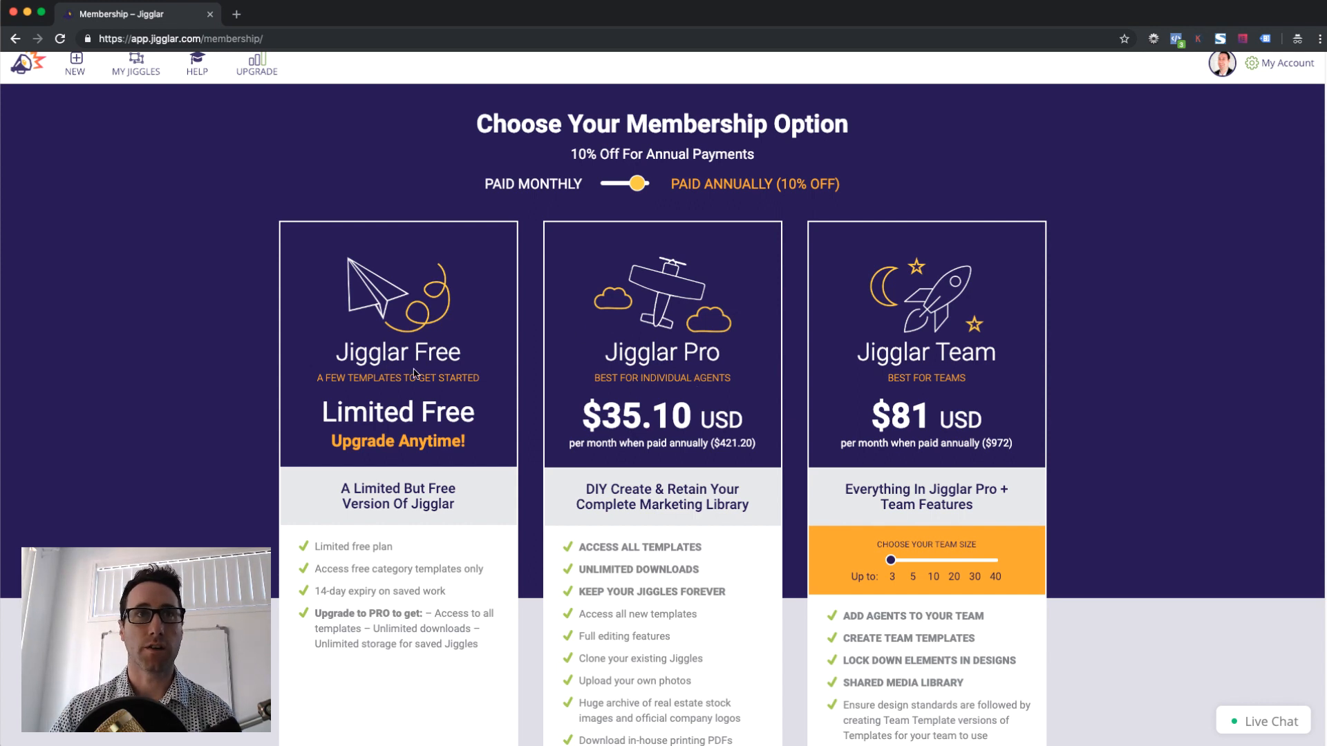
{"action": "scroll", "coordinate": [414, 373], "scroll_direction": "down", "scroll_amount": 1}
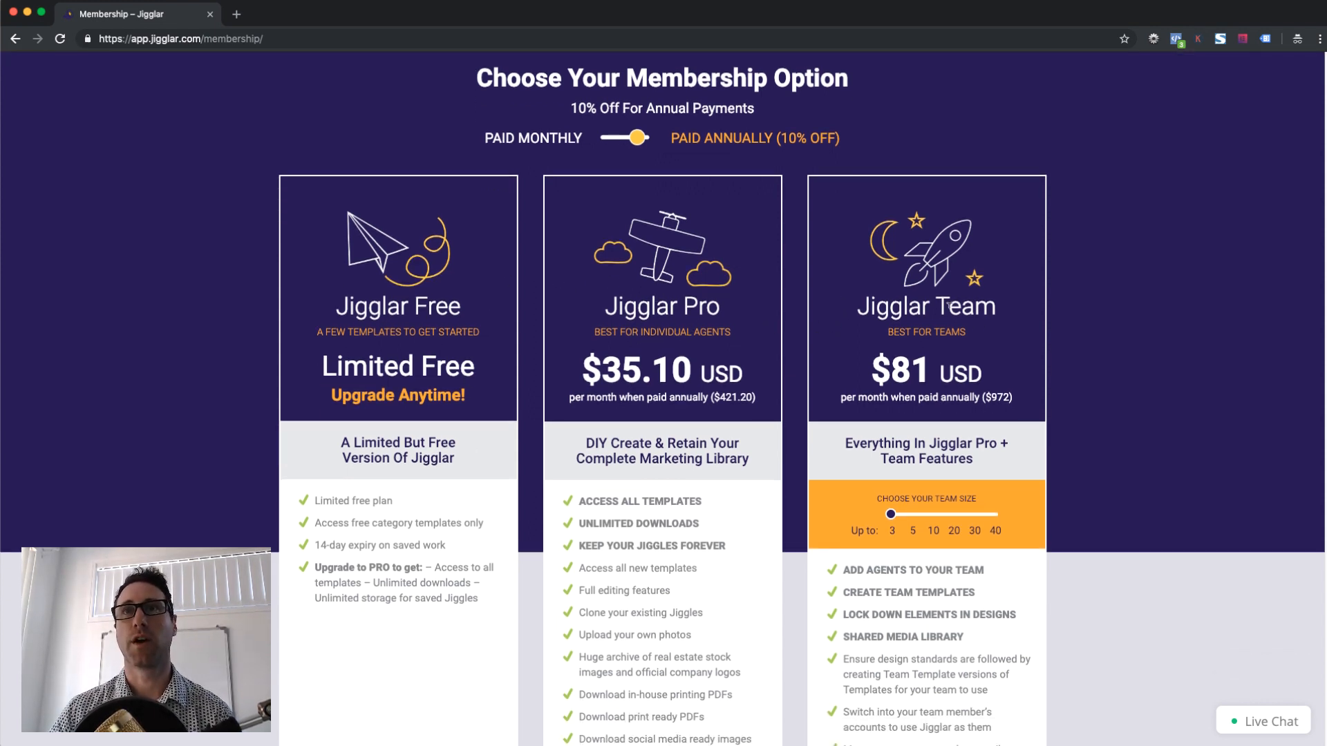
{"action": "left_click_drag", "start_coordinate": [872, 306], "coordinate": [997, 306]}
{"action": "left_click", "coordinate": [995, 307]}
{"action": "scroll", "coordinate": [944, 322], "scroll_direction": "down", "scroll_amount": 2}
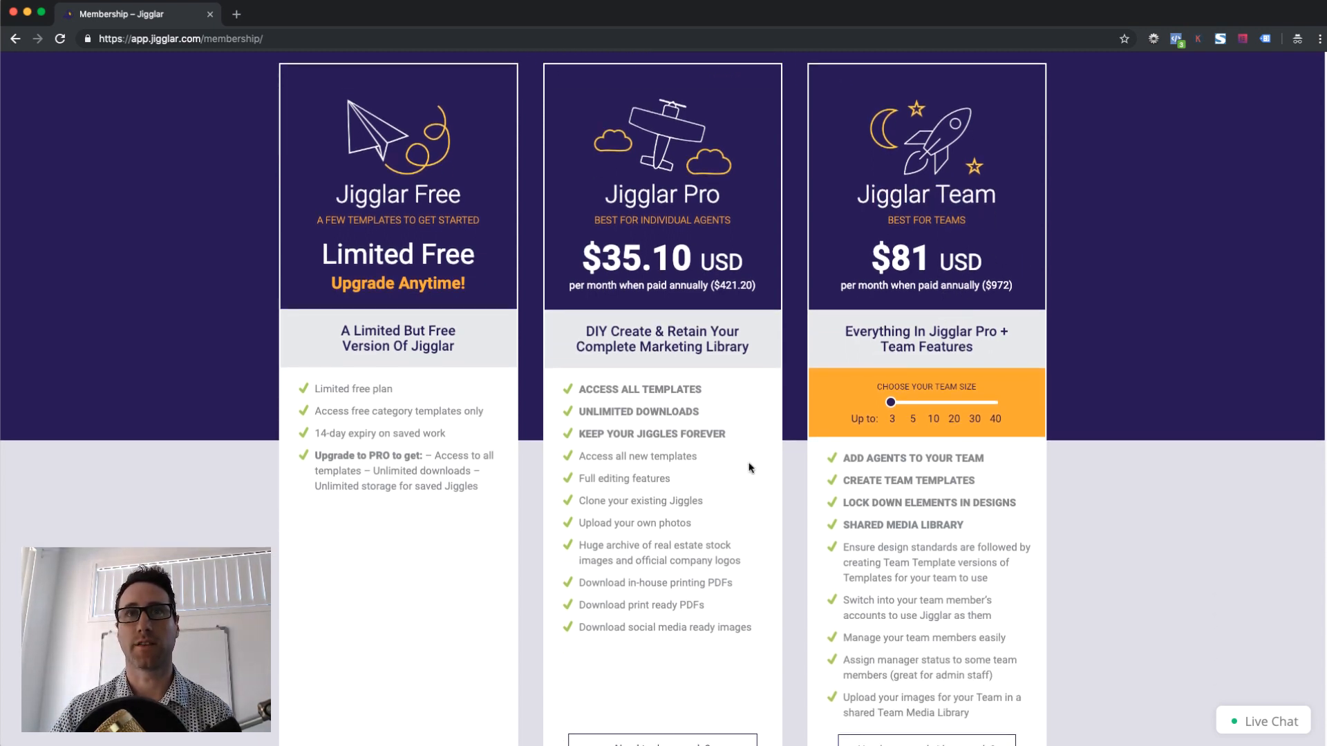
{"action": "scroll", "coordinate": [822, 463], "scroll_direction": "down", "scroll_amount": 1}
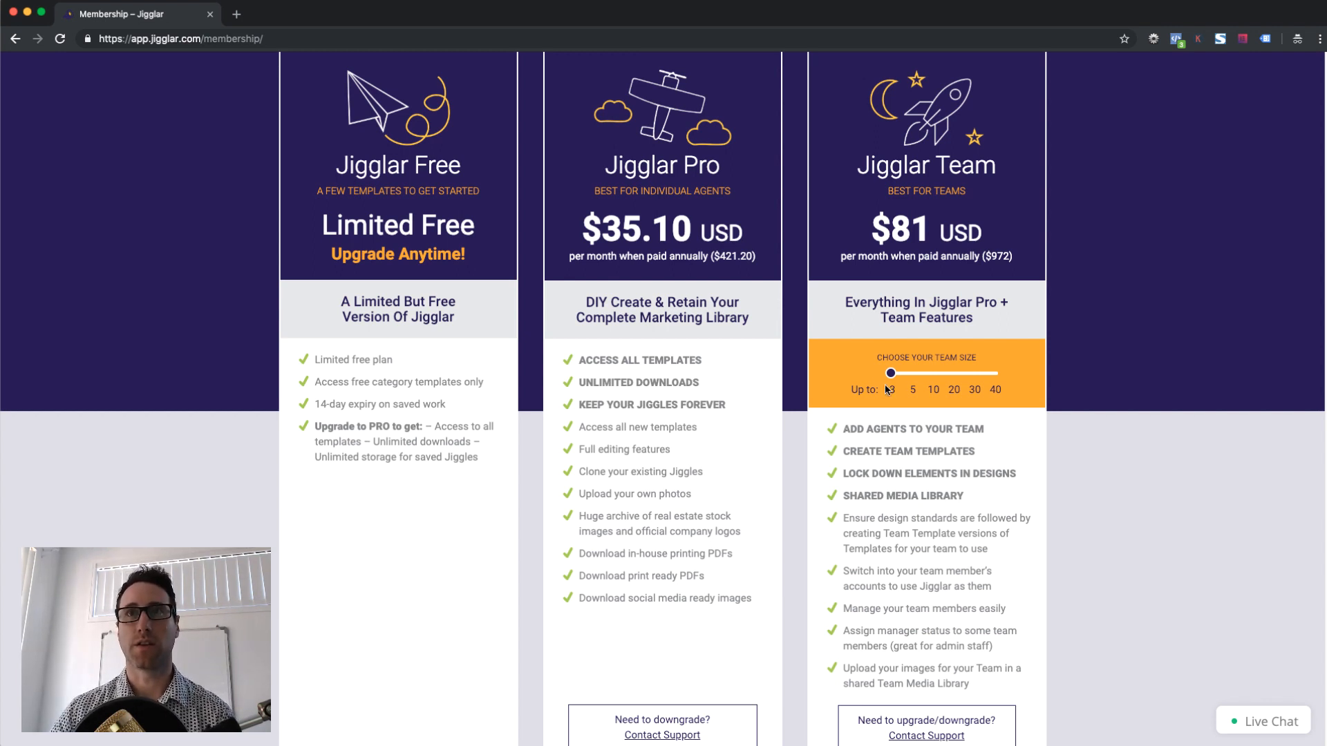
Preview the Team plan's price with the team-size slider: $81 USD monthly, 3 to 40 members, shared media library
{"action": "mouse_move", "coordinate": [890, 373]}
{"action": "left_mouse_down"}
{"action": "mouse_move", "coordinate": [950, 378]}
{"action": "mouse_move", "coordinate": [895, 380]}
{"action": "left_mouse_up"}
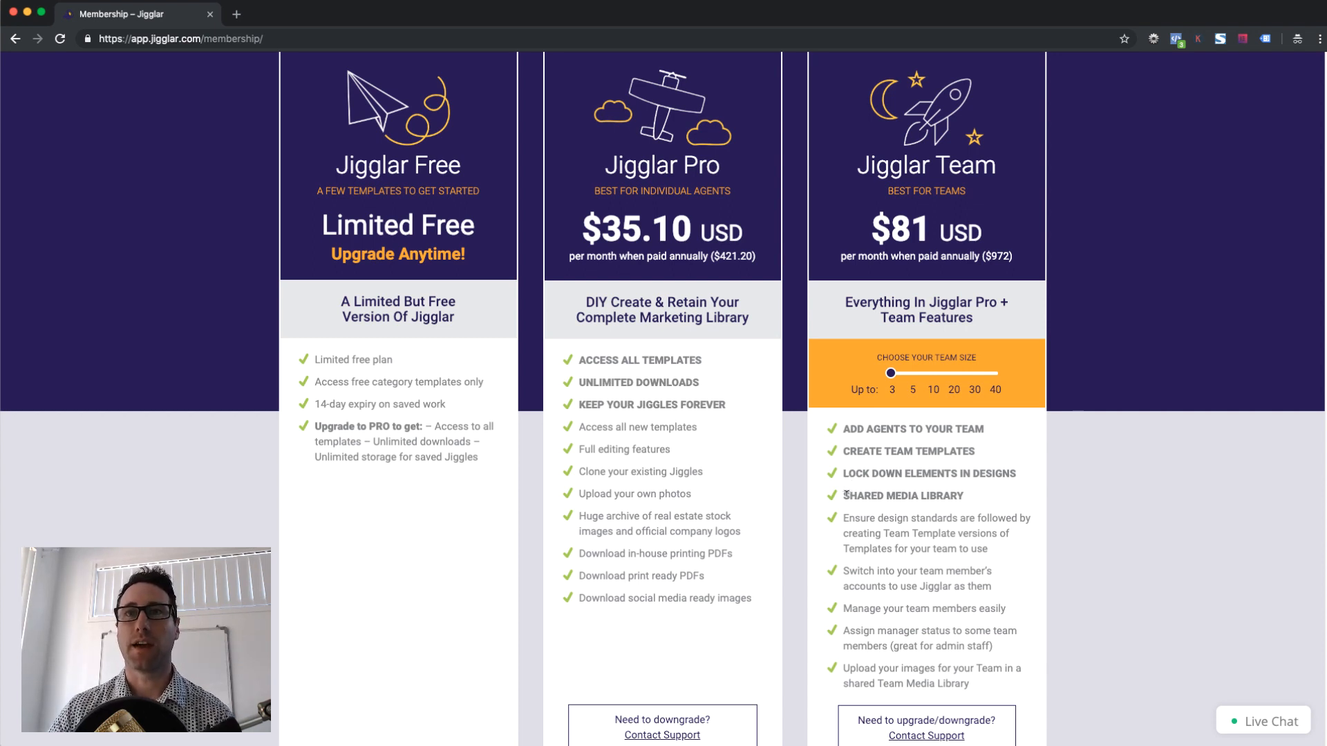
{"action": "left_click_drag", "start_coordinate": [846, 493], "coordinate": [963, 488]}
{"action": "left_click", "coordinate": [963, 489]}
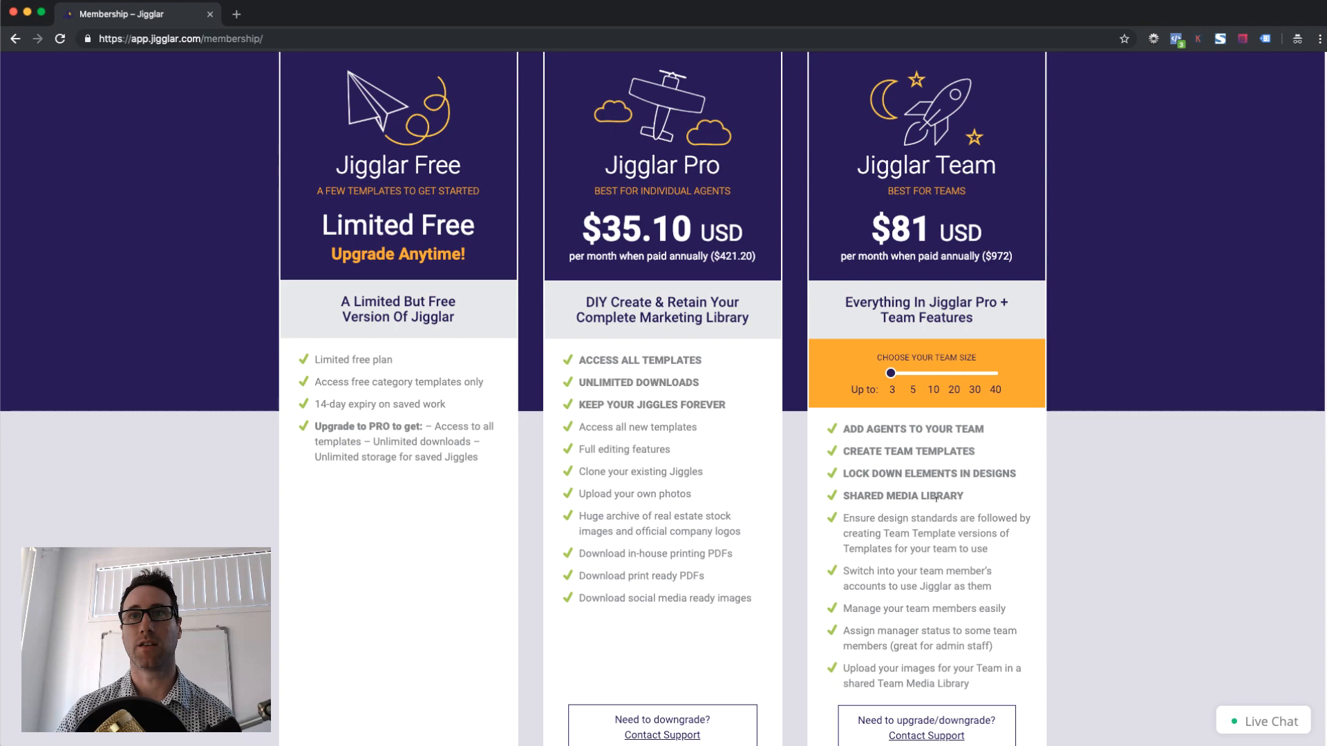
{"action": "scroll", "coordinate": [931, 487], "scroll_direction": "up", "scroll_amount": 3}
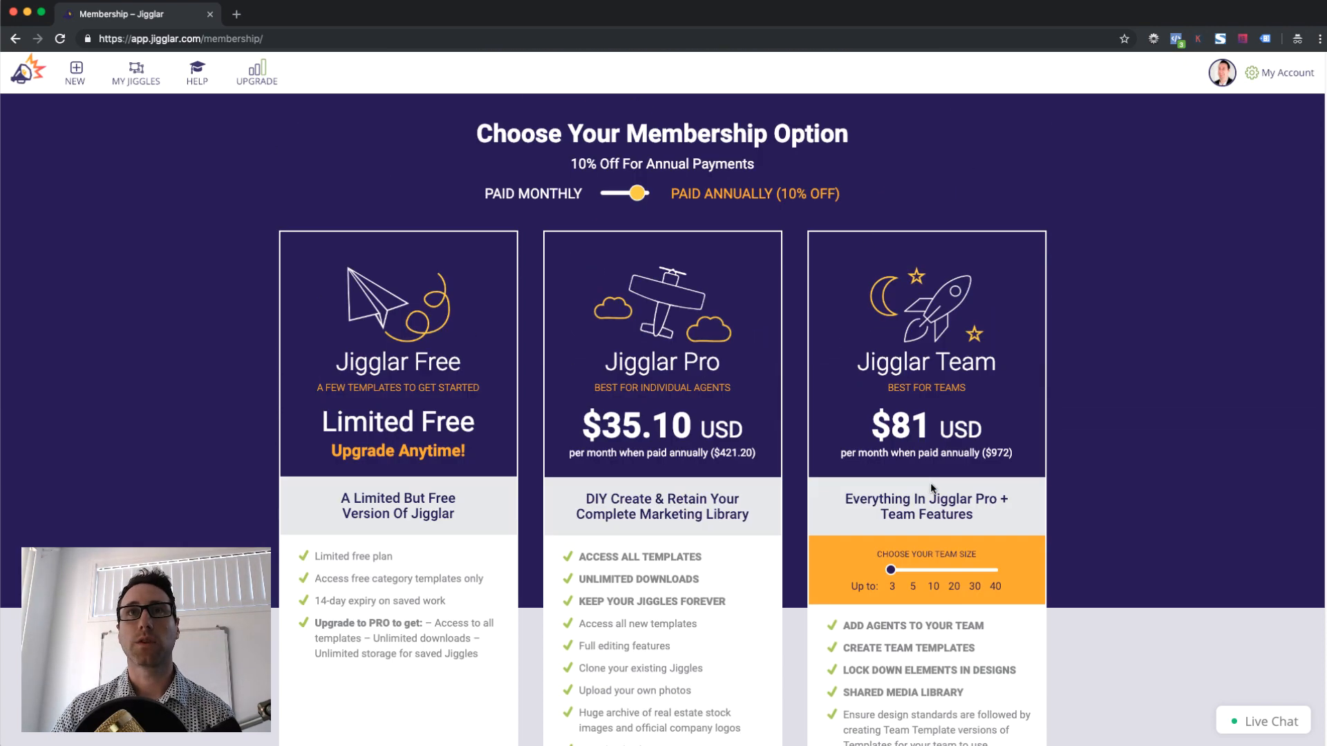
Check the Team Templates tab, find no shared templates, and return to the creation categories grid
{"action": "left_click", "coordinate": [75, 71]}
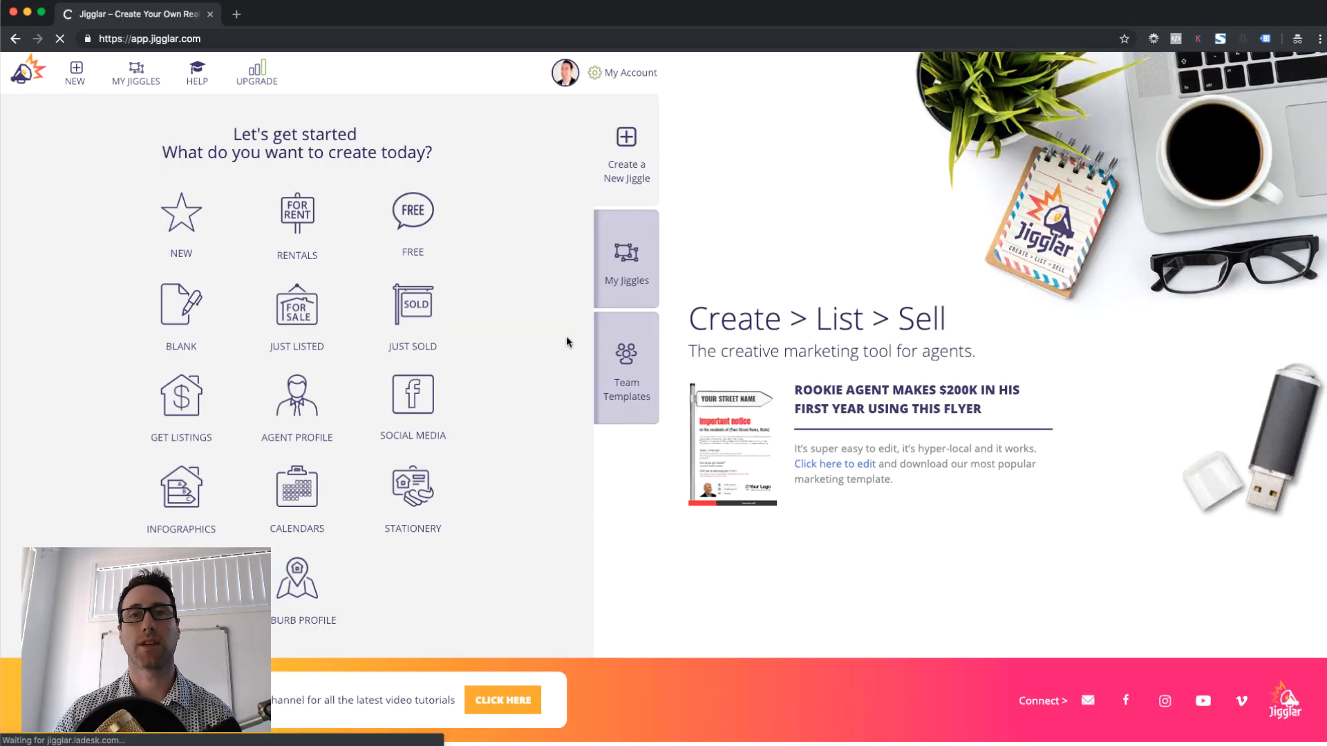
{"action": "left_click", "coordinate": [649, 340]}
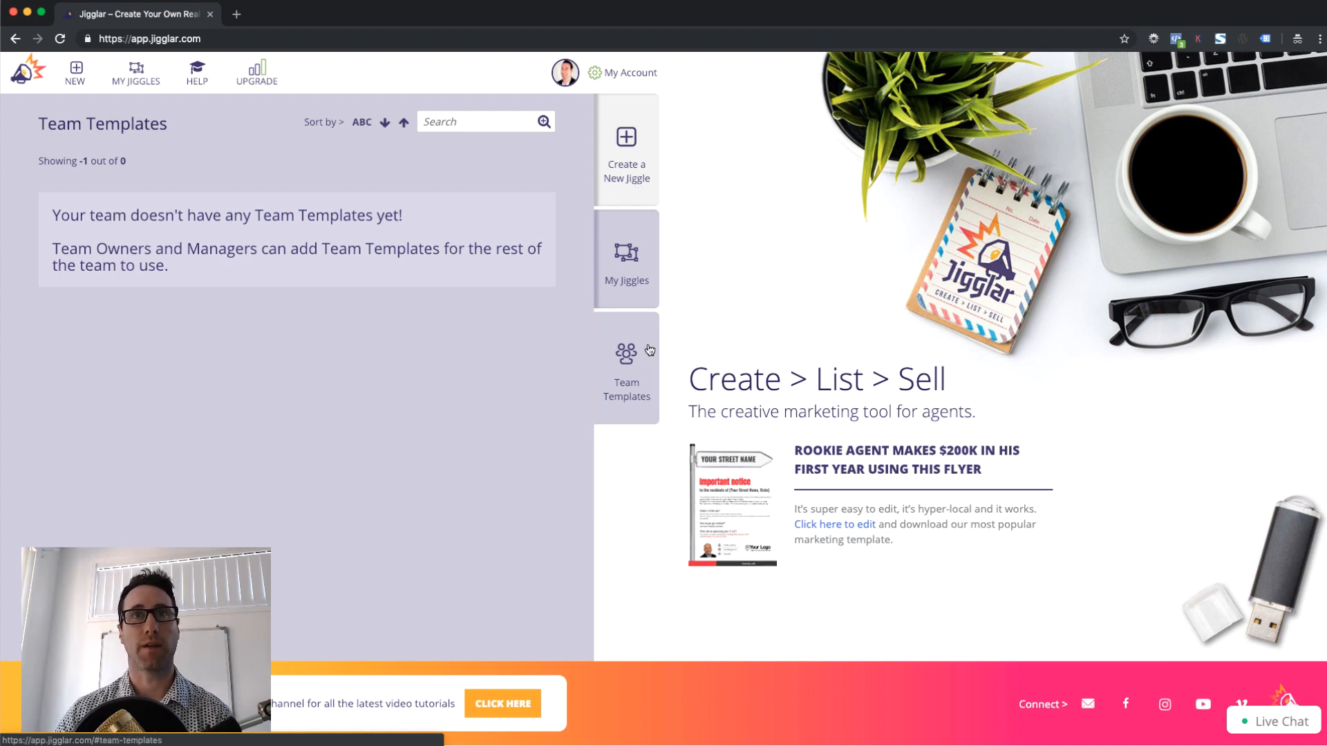
{"action": "left_click", "coordinate": [625, 171]}
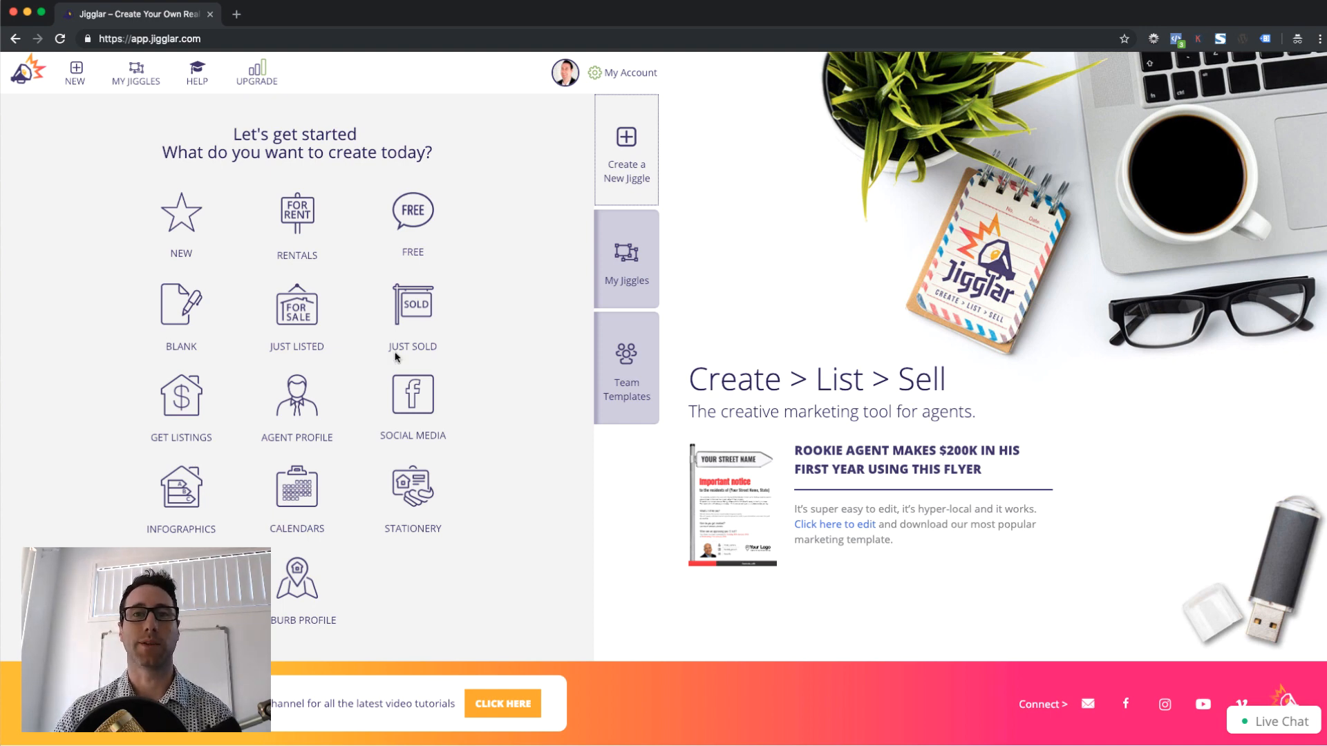
Open the Just Listed Bestagents US Letter flyer from the Just Listed template gallery
{"action": "left_click", "coordinate": [305, 330]}
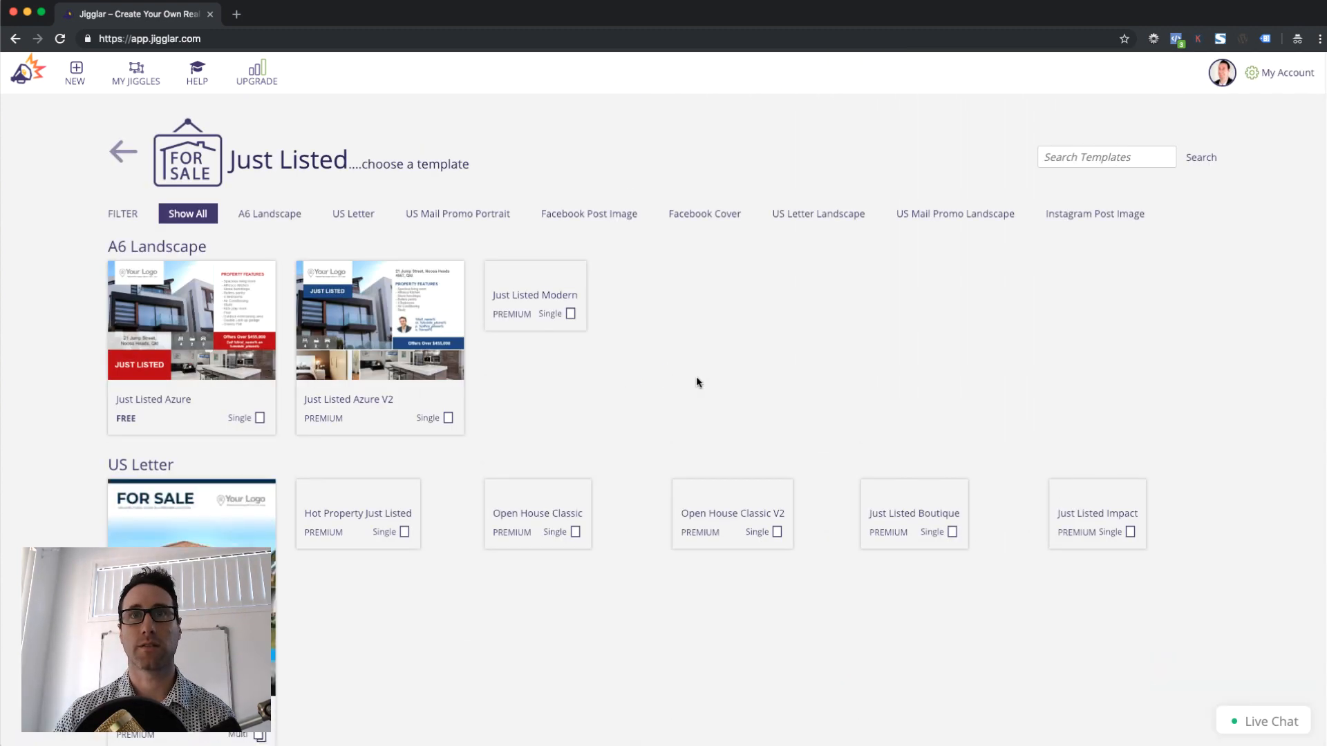
{"action": "scroll", "coordinate": [663, 387], "scroll_direction": "down", "scroll_amount": 3}
{"action": "scroll", "coordinate": [674, 401], "scroll_direction": "down", "scroll_amount": 1}
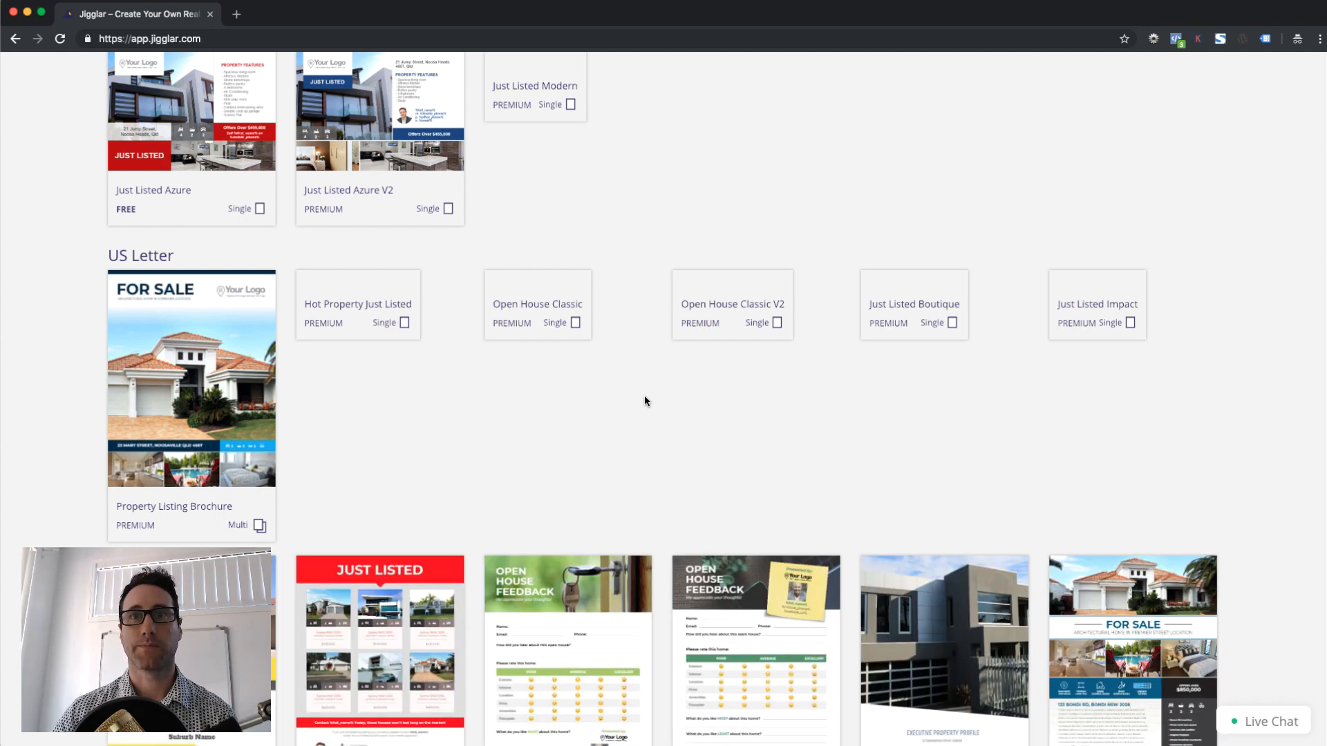
{"action": "scroll", "coordinate": [649, 397], "scroll_direction": "down", "scroll_amount": 8}
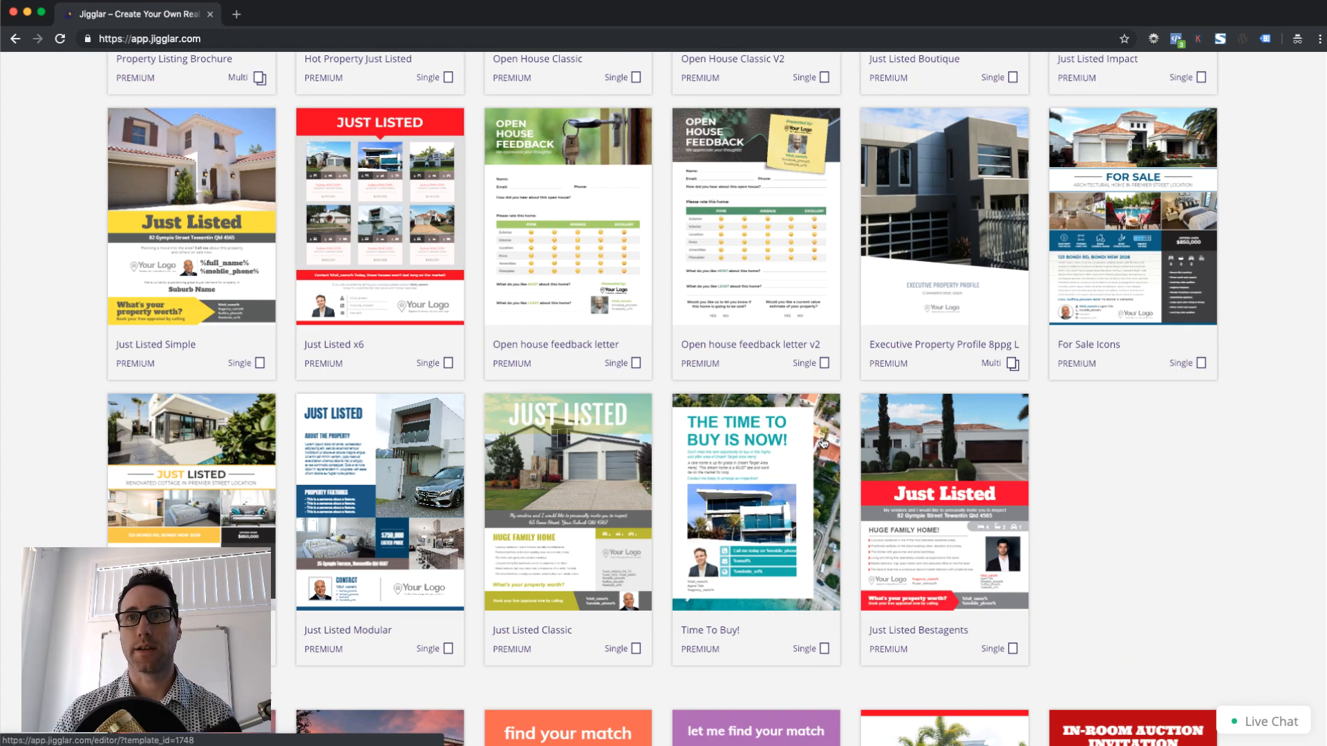
{"action": "left_click", "coordinate": [947, 464]}
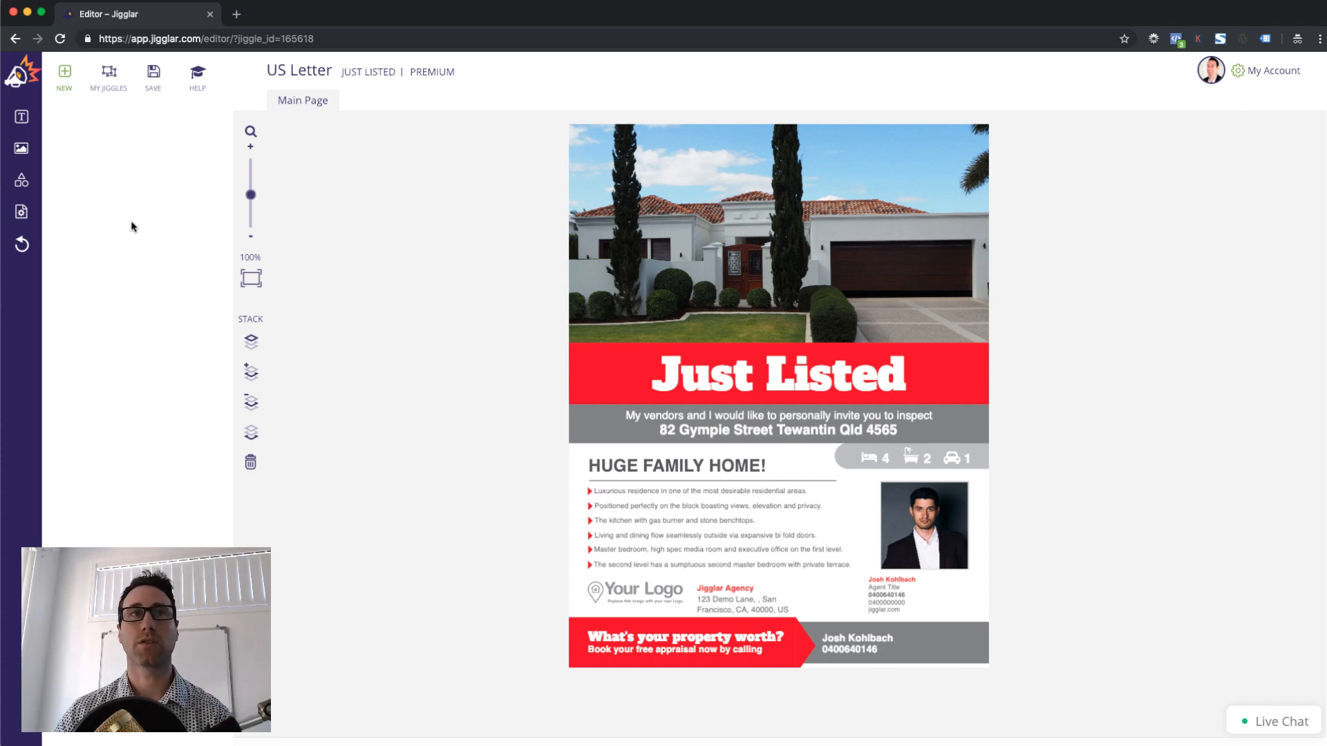
Apply the red and blue agency colour scheme to the flyer and zoom to 119%
{"action": "left_click", "coordinate": [25, 217]}
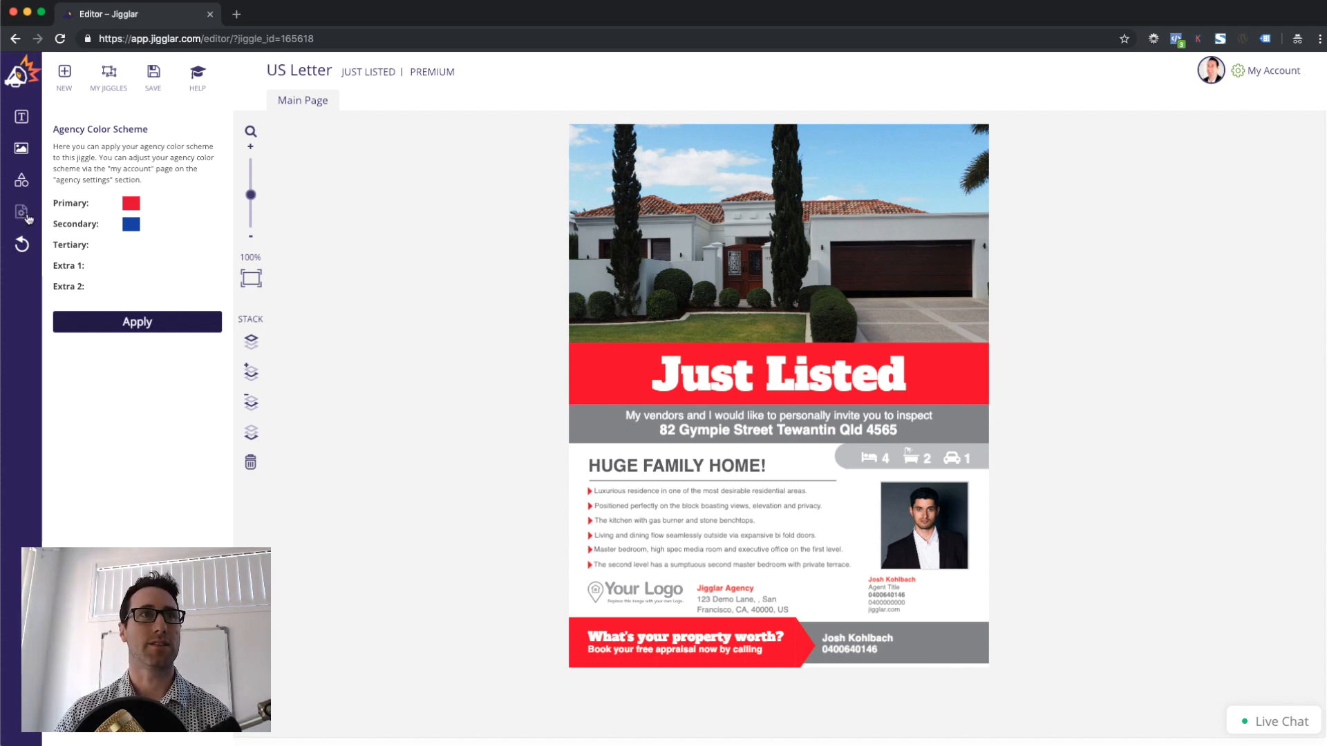
{"action": "left_click", "coordinate": [142, 323]}
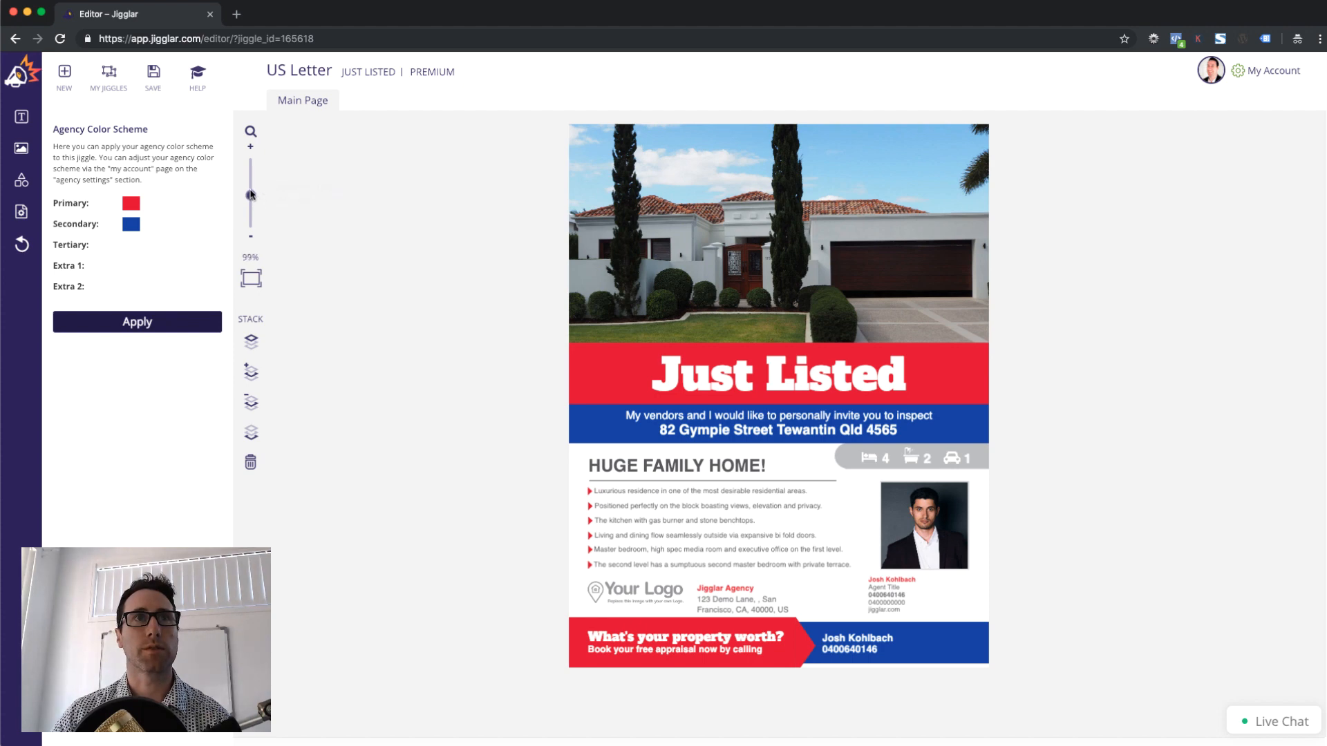
{"action": "left_click_drag", "start_coordinate": [251, 197], "coordinate": [251, 188]}
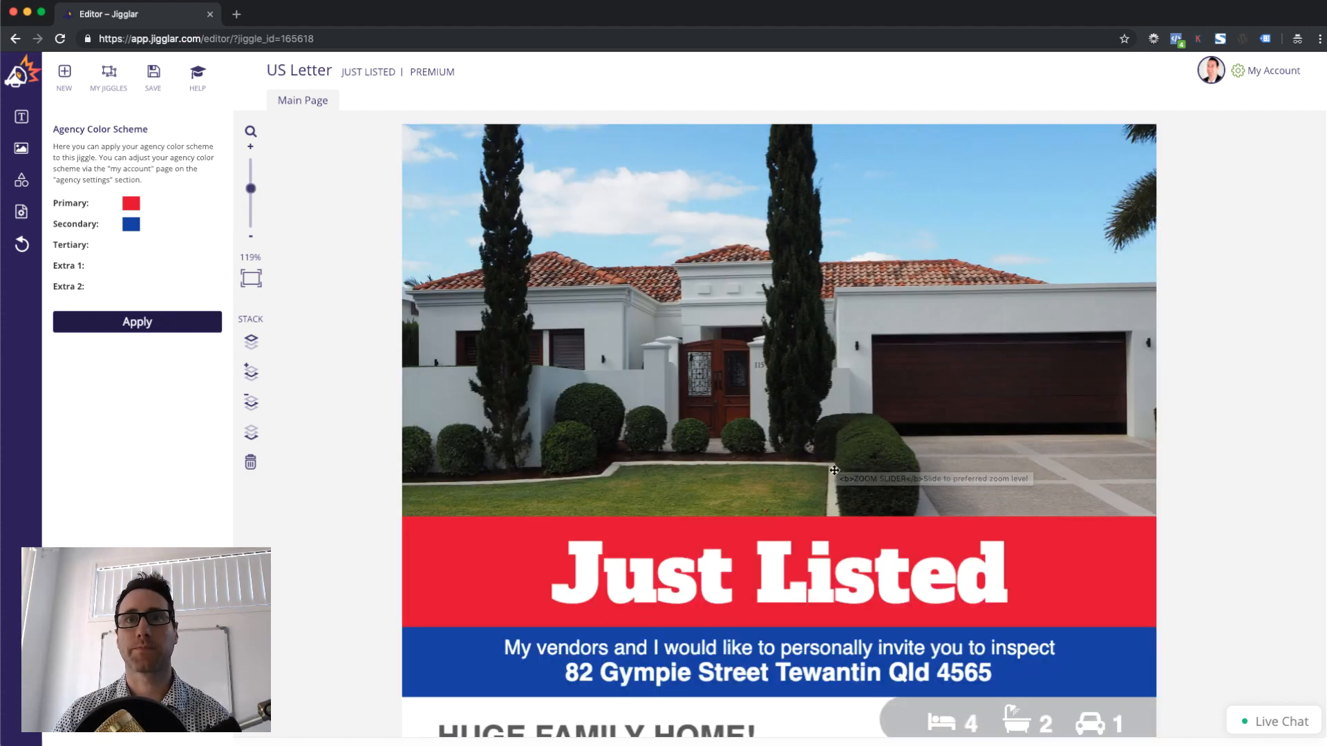
{"action": "scroll", "coordinate": [838, 458], "scroll_direction": "down", "scroll_amount": 1}
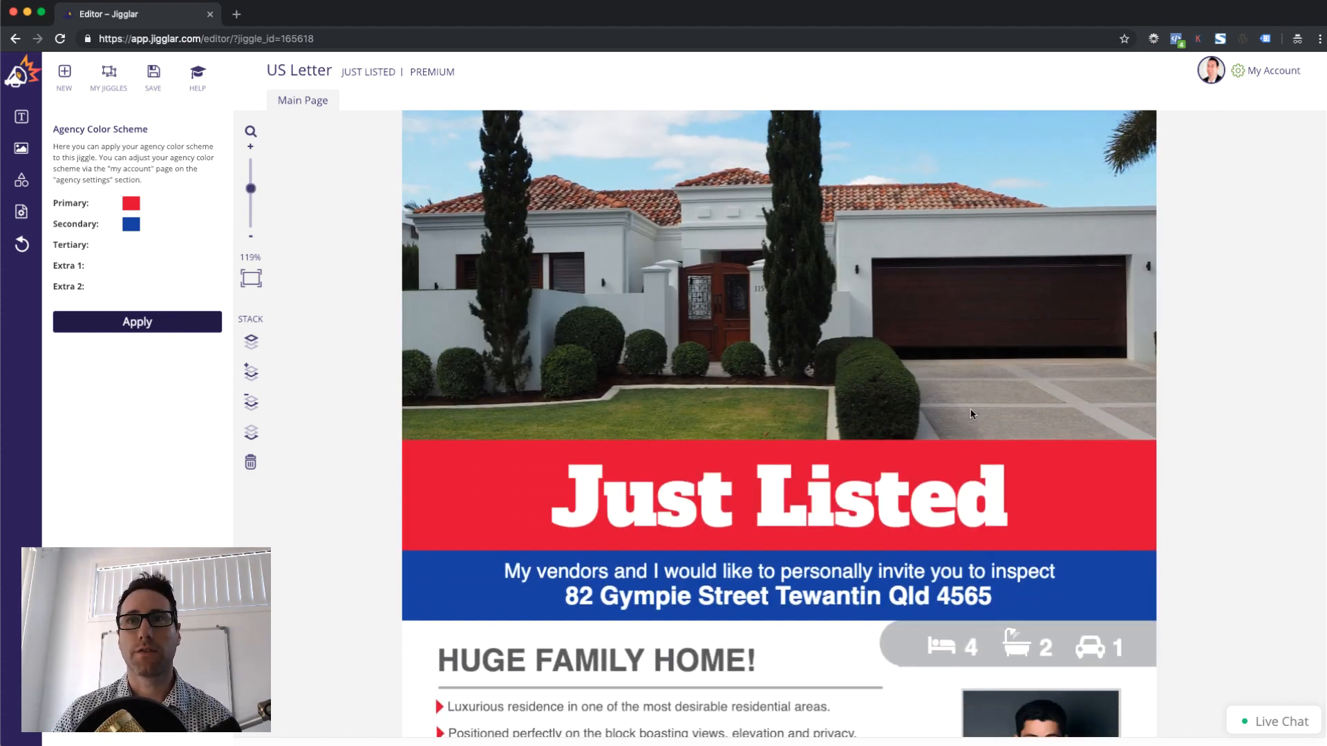
{"action": "scroll", "coordinate": [997, 425], "scroll_direction": "down", "scroll_amount": 1}
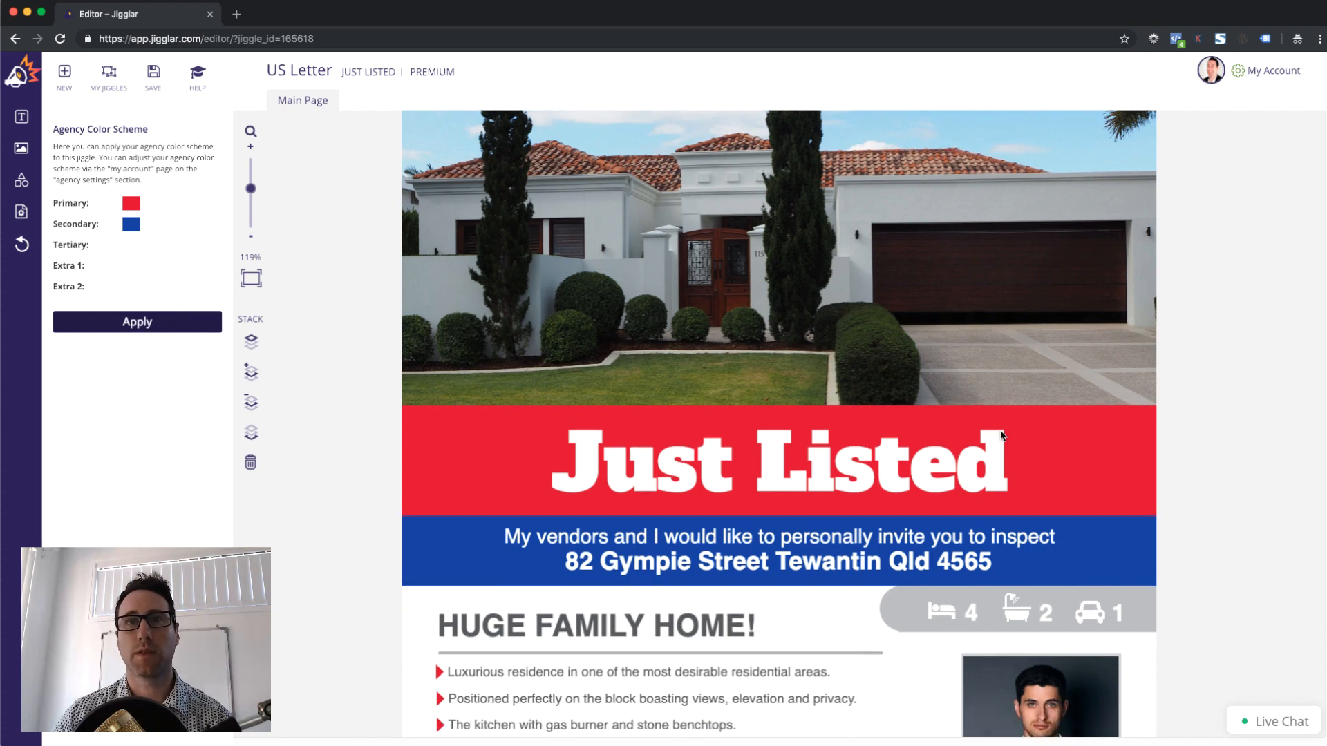
{"action": "left_click", "coordinate": [1101, 417]}
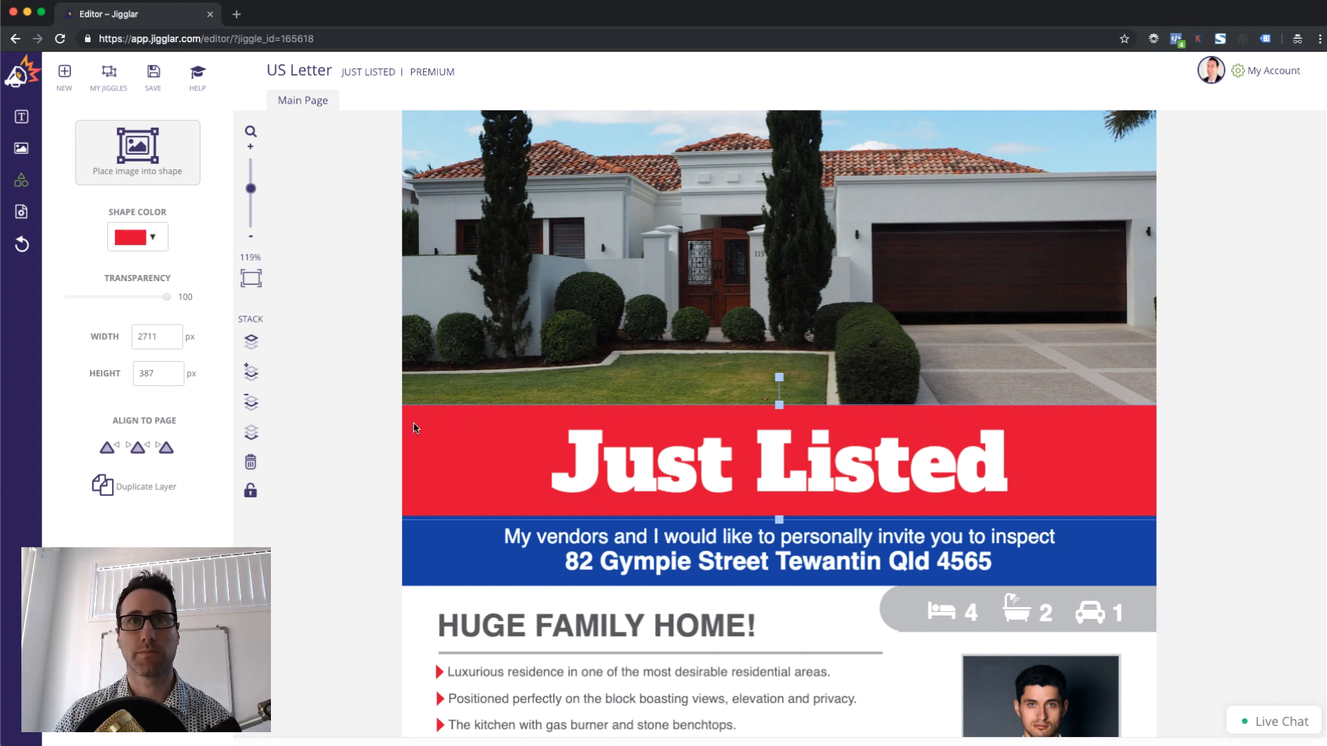
{"action": "left_click", "coordinate": [713, 464]}
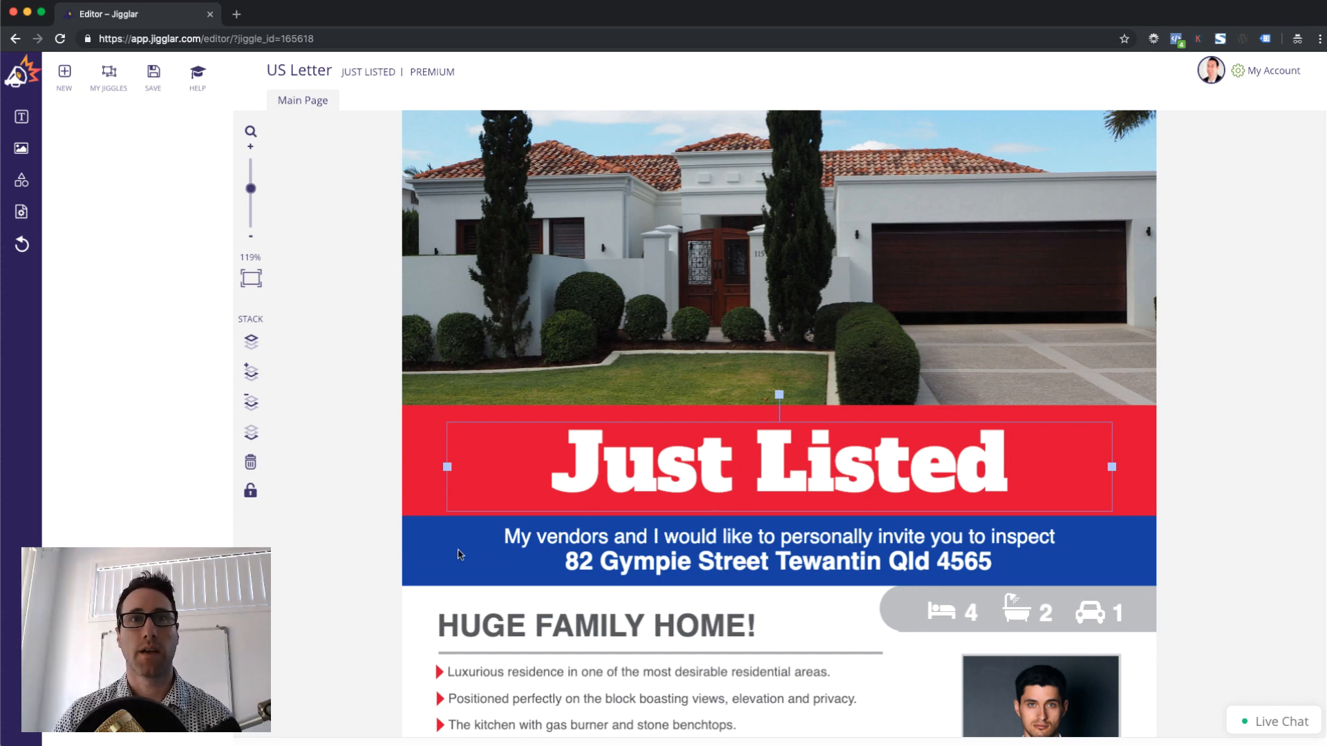
{"action": "left_click", "coordinate": [421, 558]}
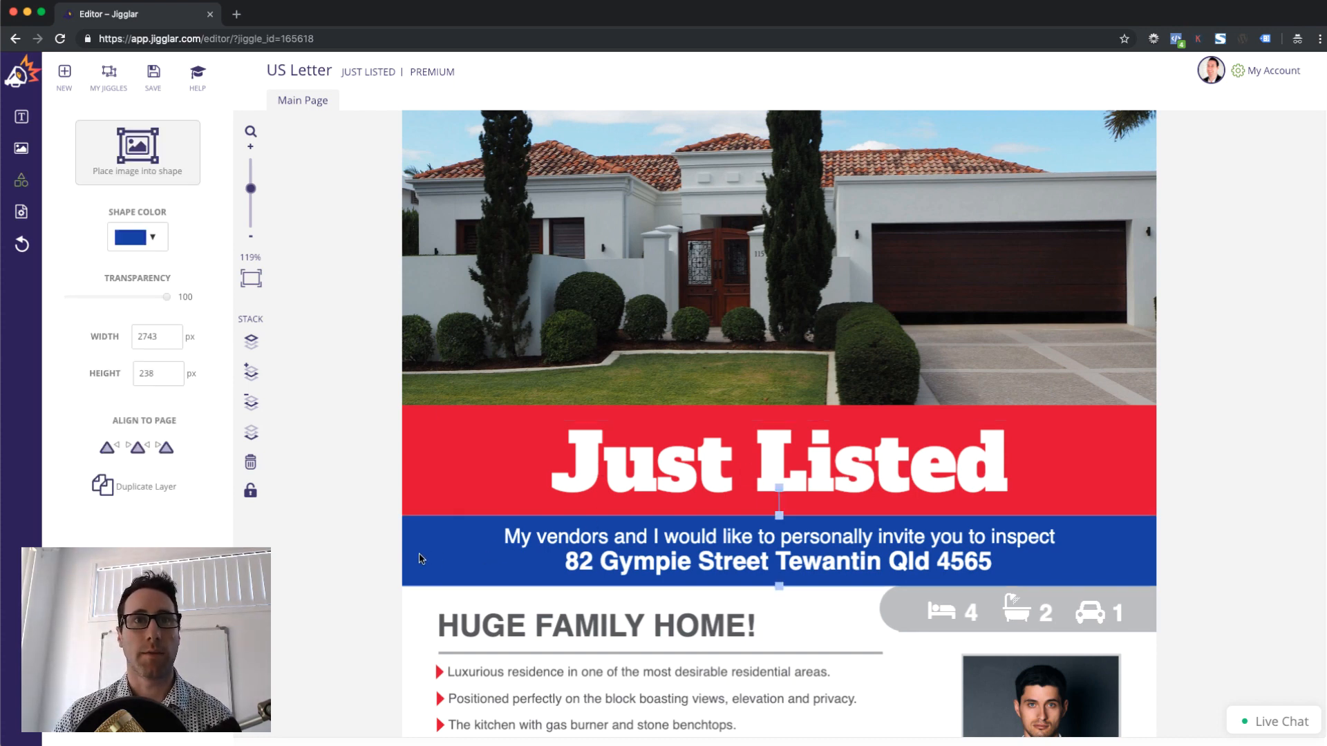
{"action": "left_click", "coordinate": [848, 546]}
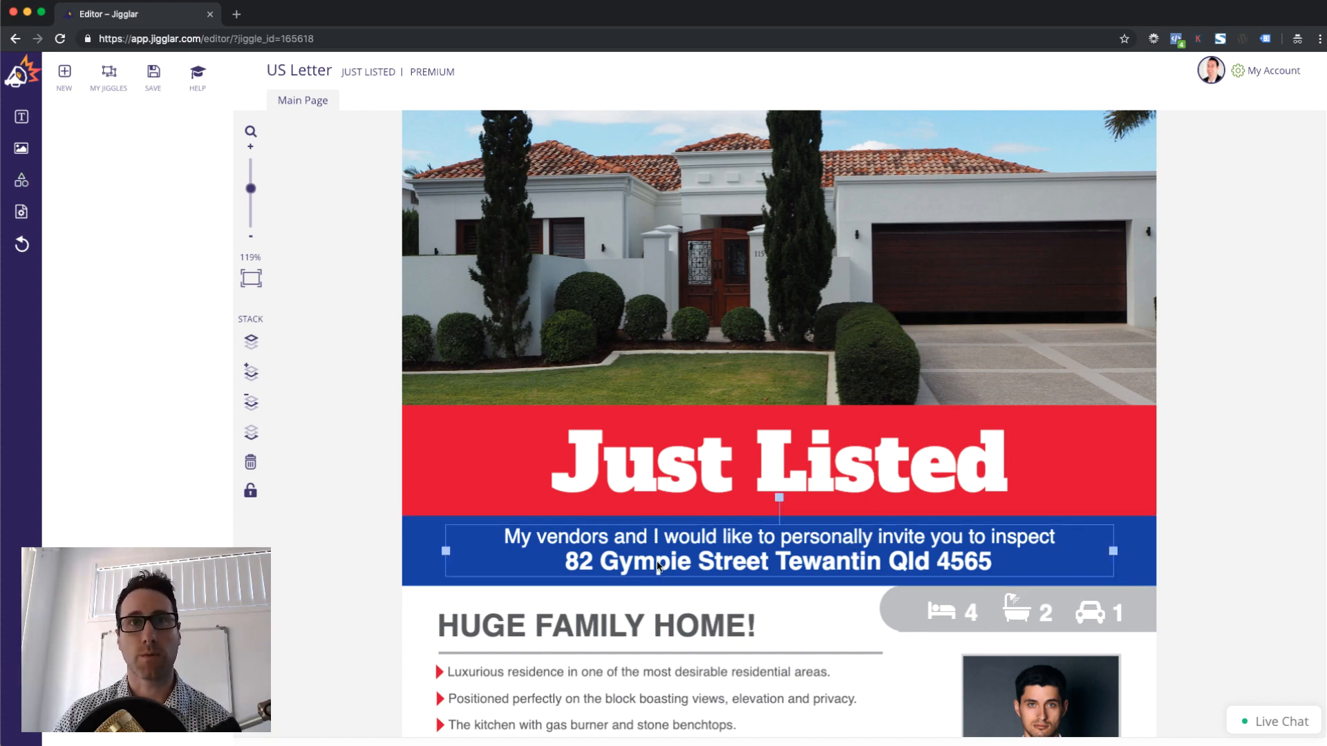
{"action": "left_click", "coordinate": [635, 563]}
{"action": "left_click_drag", "start_coordinate": [565, 561], "coordinate": [767, 554]}
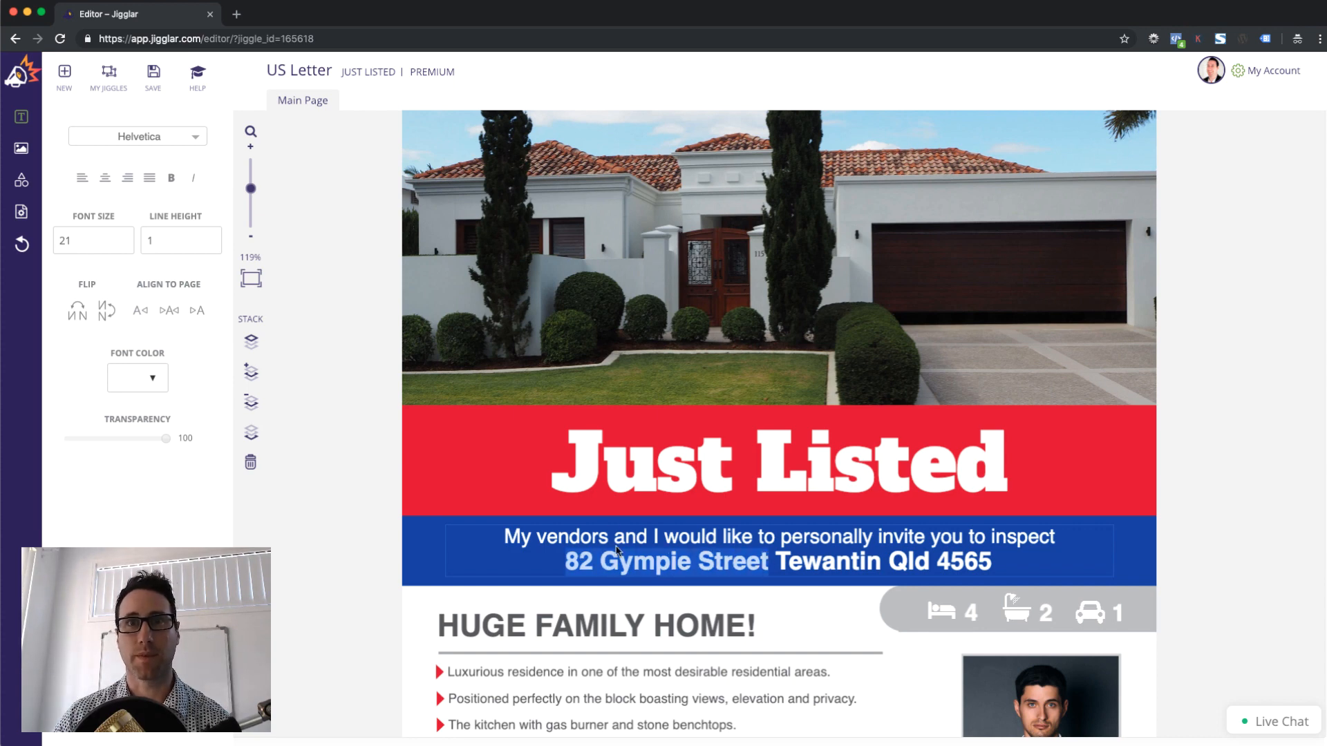
{"action": "left_click", "coordinate": [771, 557]}
{"action": "left_click", "coordinate": [838, 563]}
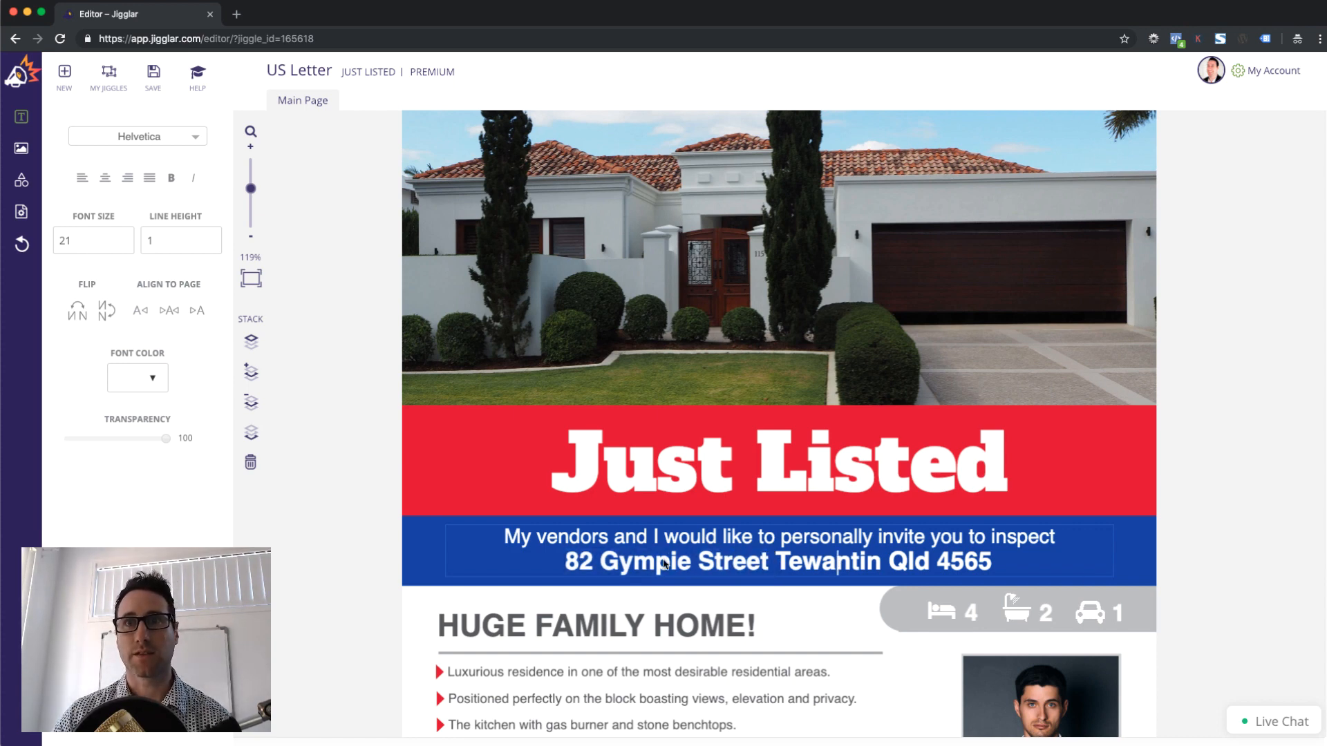
{"action": "left_click", "coordinate": [822, 599]}
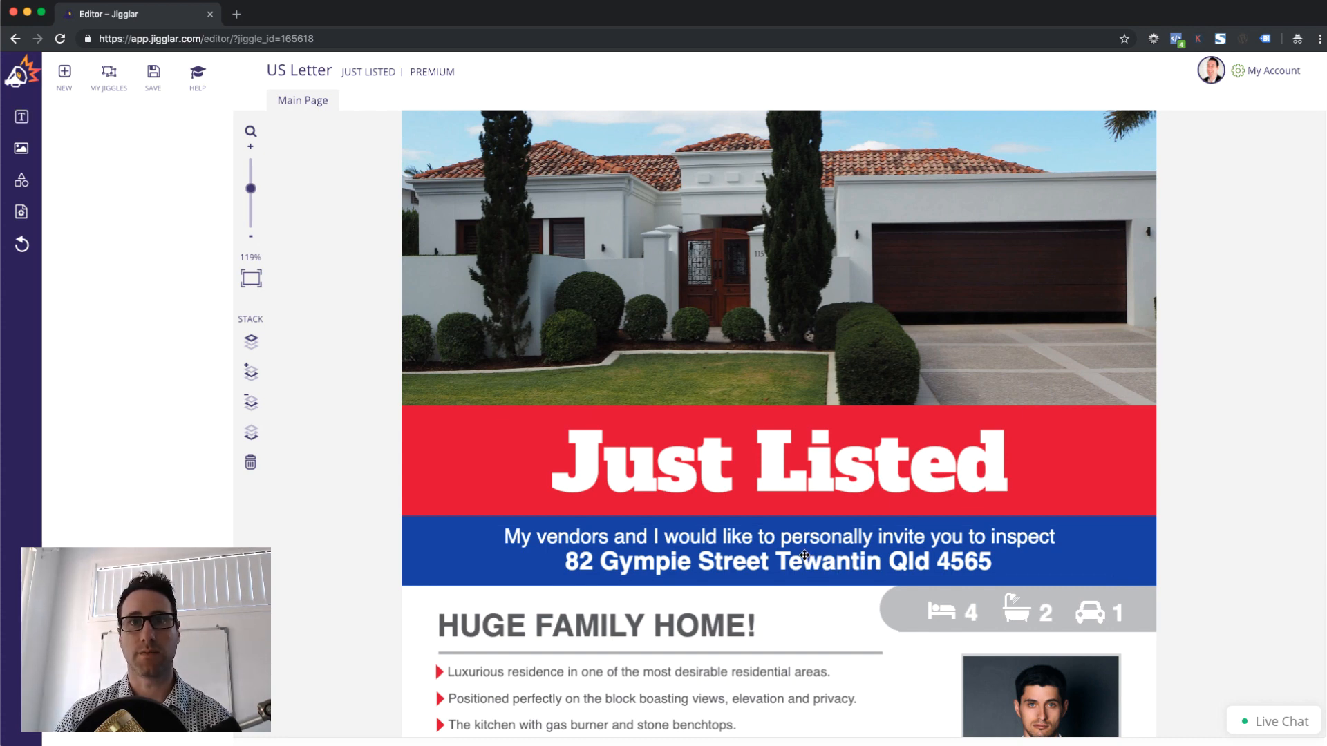
{"action": "left_click", "coordinate": [778, 459]}
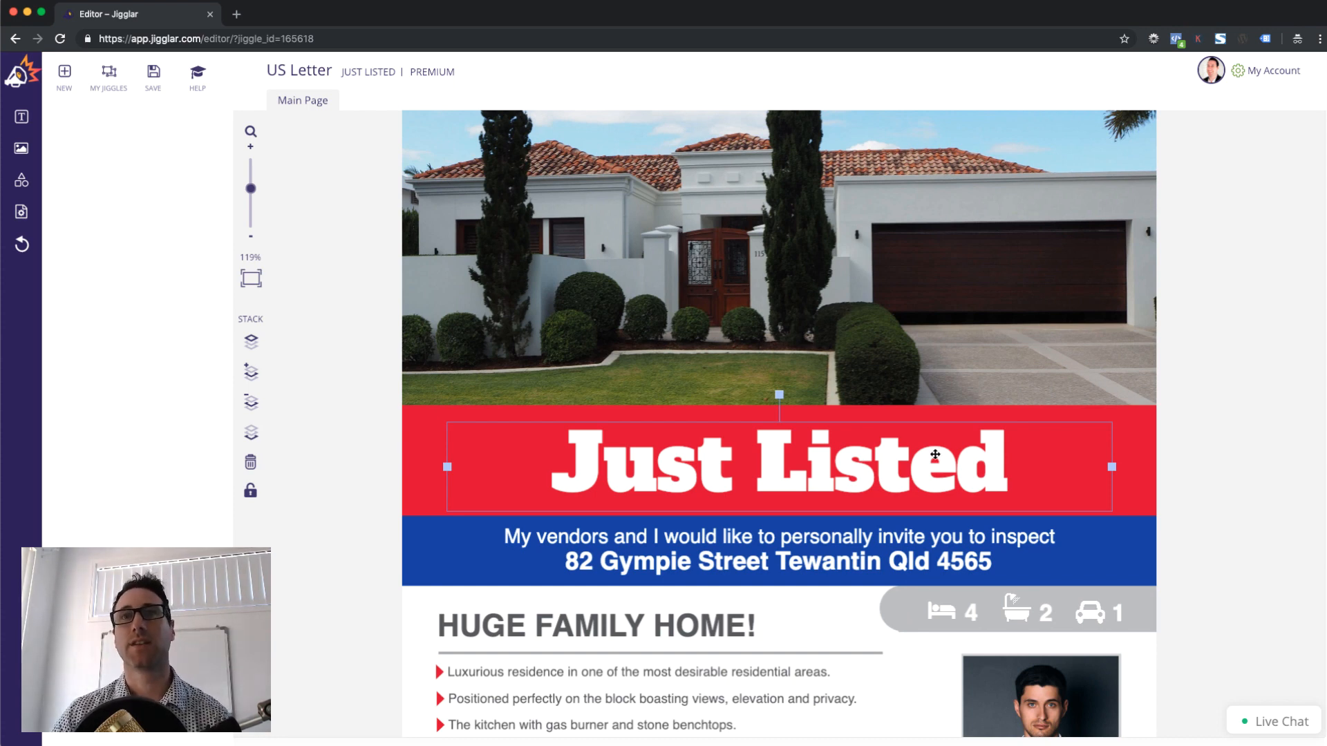
Lock the red Just Listed banner shape and confirm it stays locked
{"action": "left_click", "coordinate": [1151, 427]}
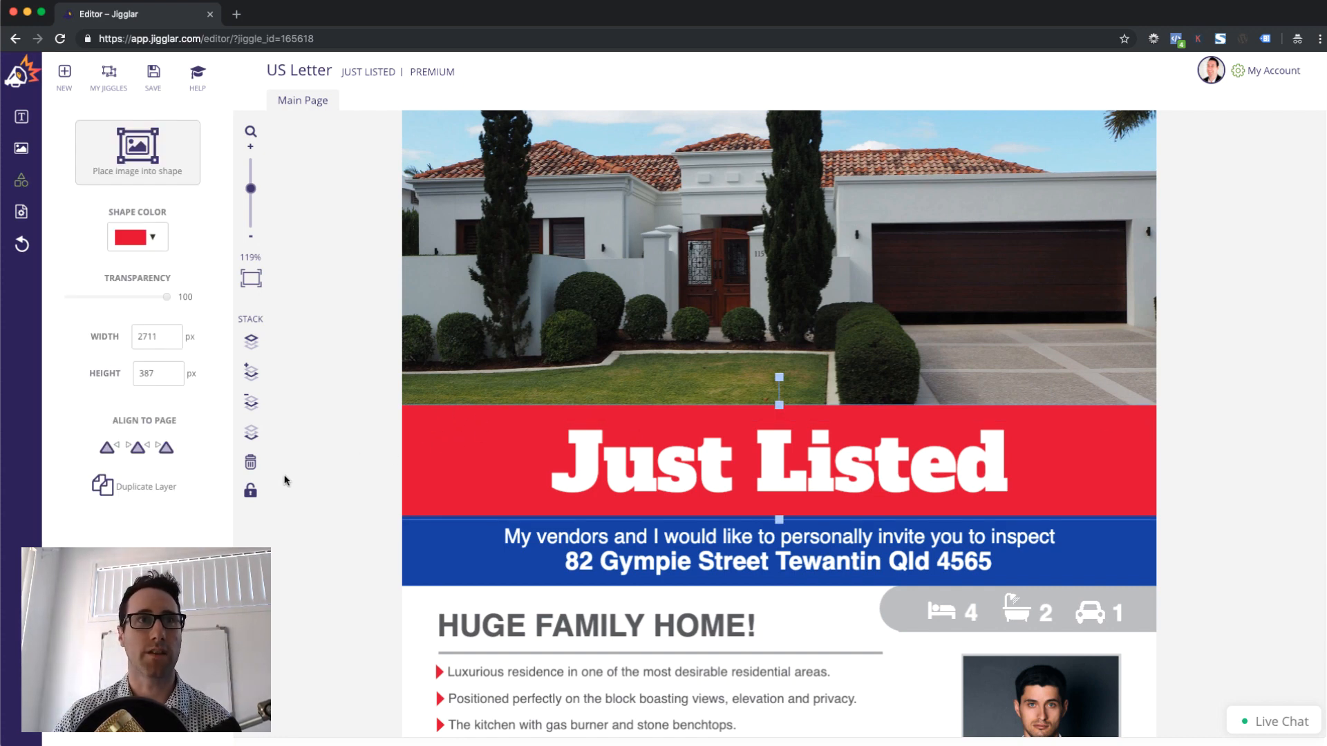
{"action": "left_click", "coordinate": [251, 499]}
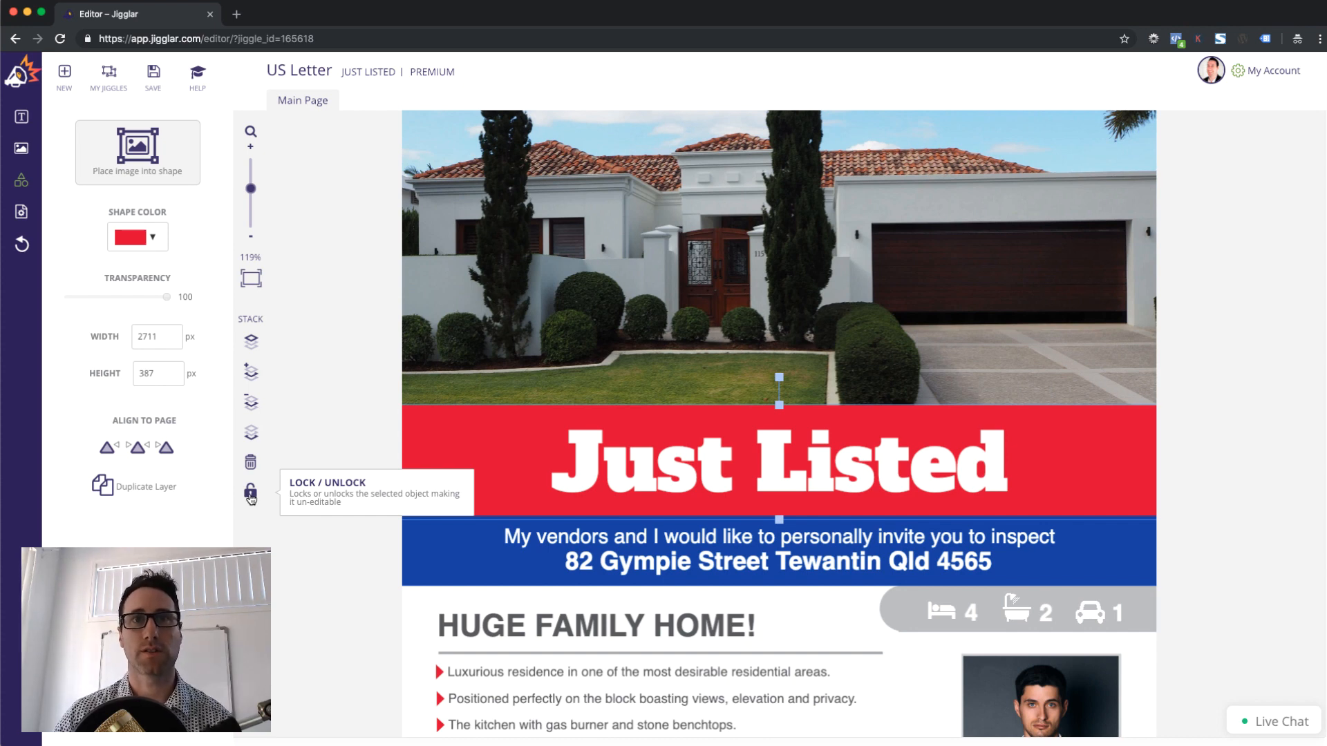
{"action": "left_click", "coordinate": [251, 497]}
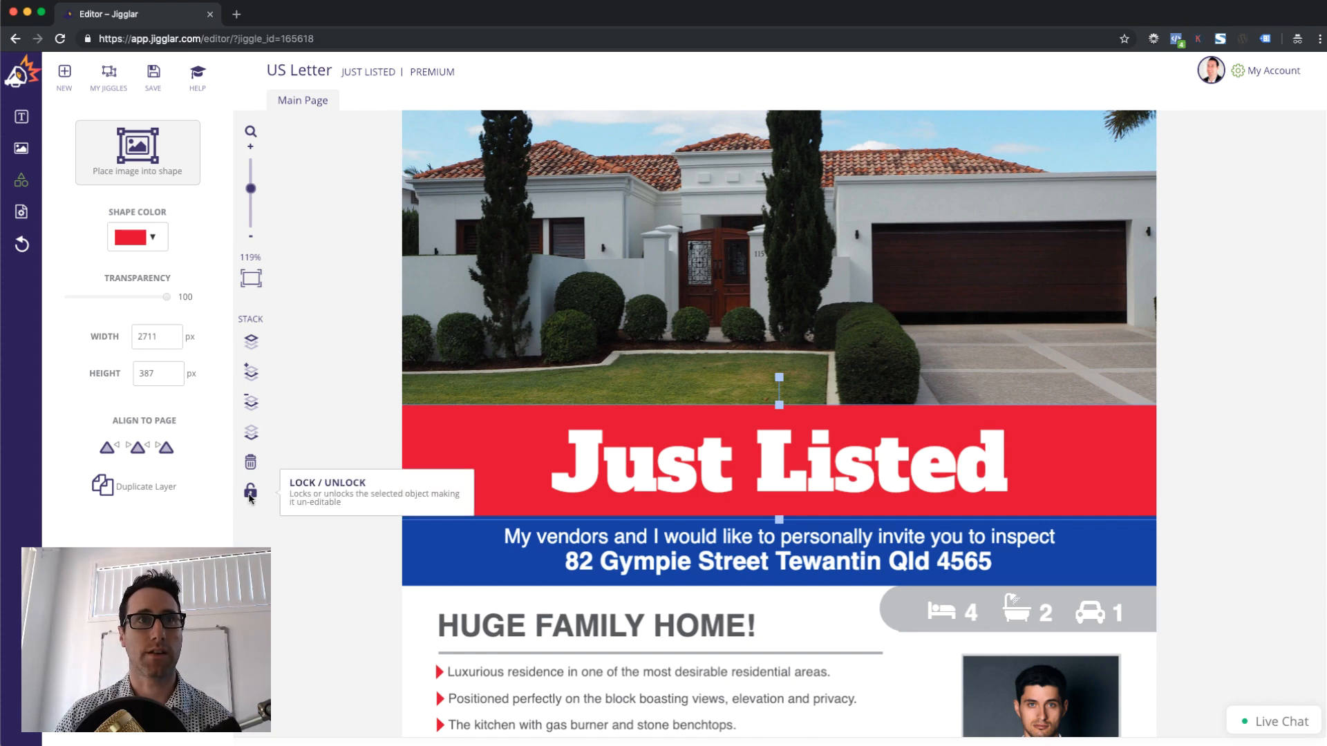
{"action": "left_click", "coordinate": [250, 494]}
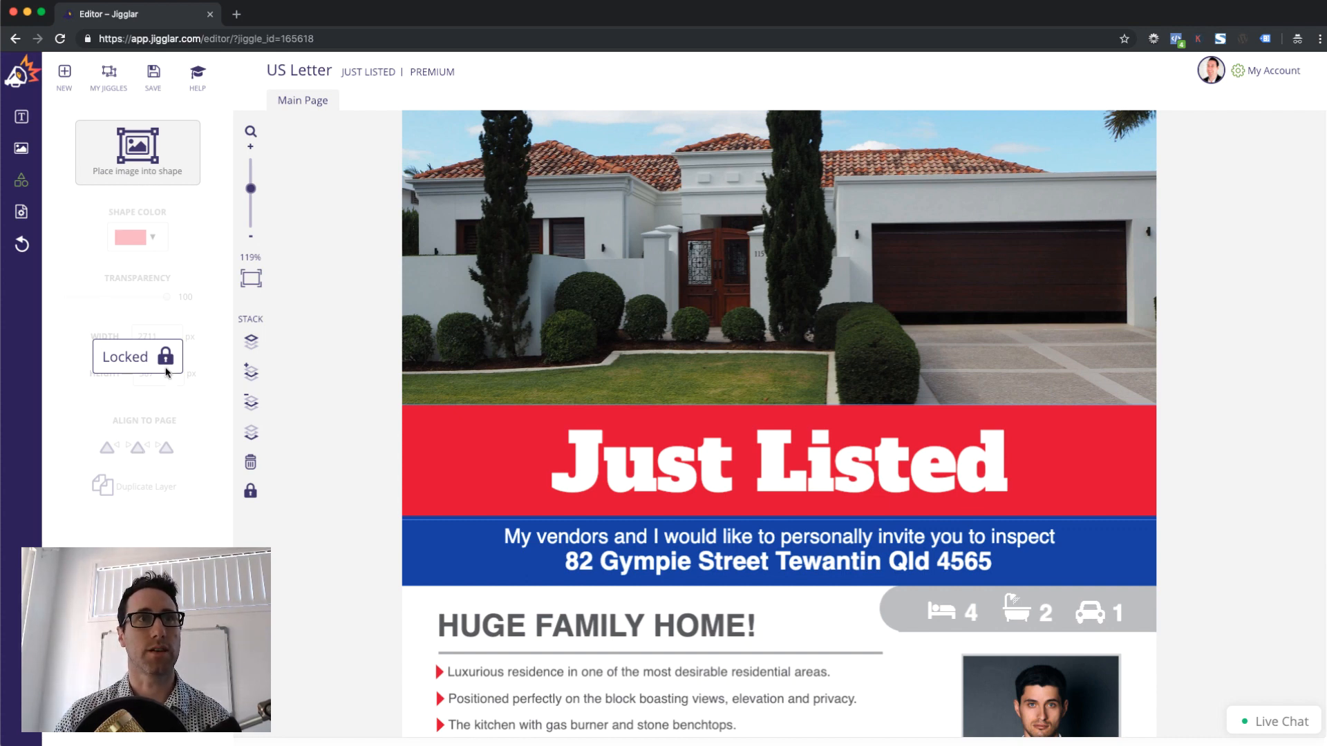
{"action": "left_click", "coordinate": [394, 363]}
{"action": "left_click", "coordinate": [457, 446]}
{"action": "left_click", "coordinate": [428, 438]}
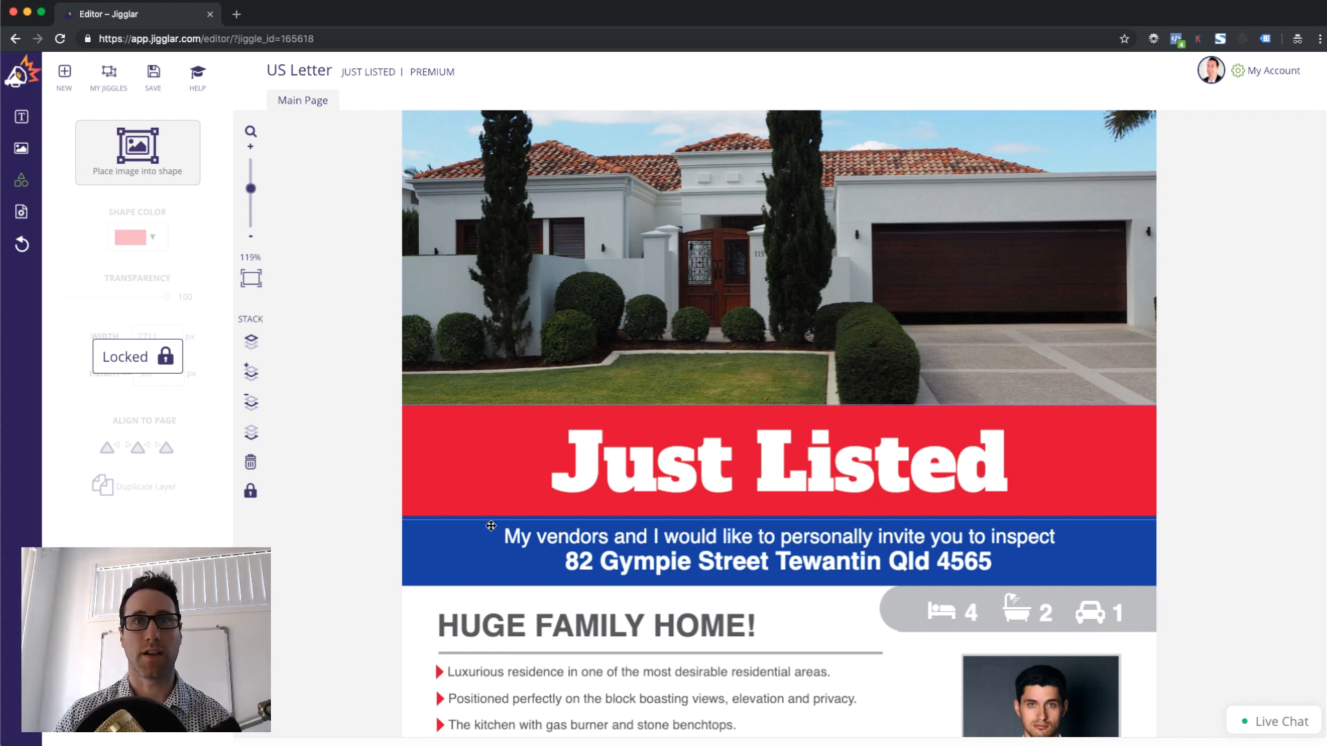
Lock the Just Listed headline text against editing
{"action": "left_click", "coordinate": [585, 487]}
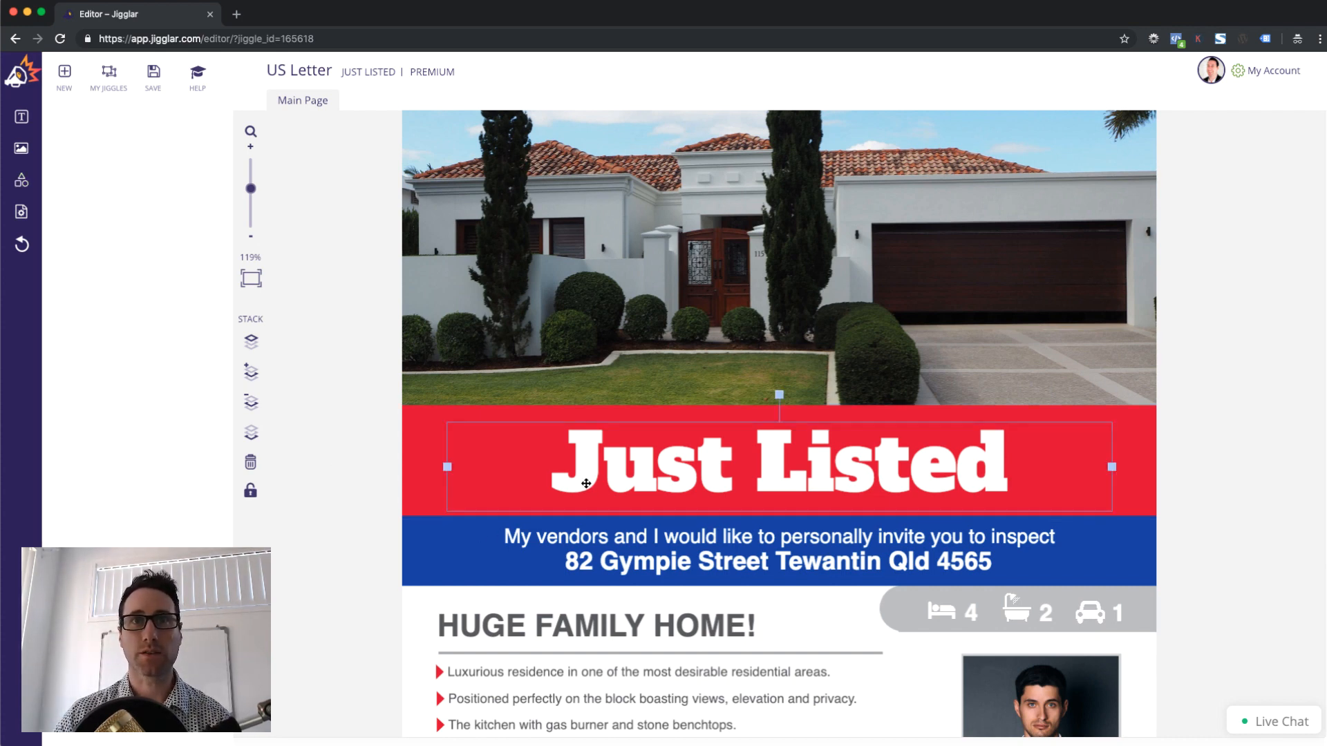
{"action": "left_click", "coordinate": [253, 494]}
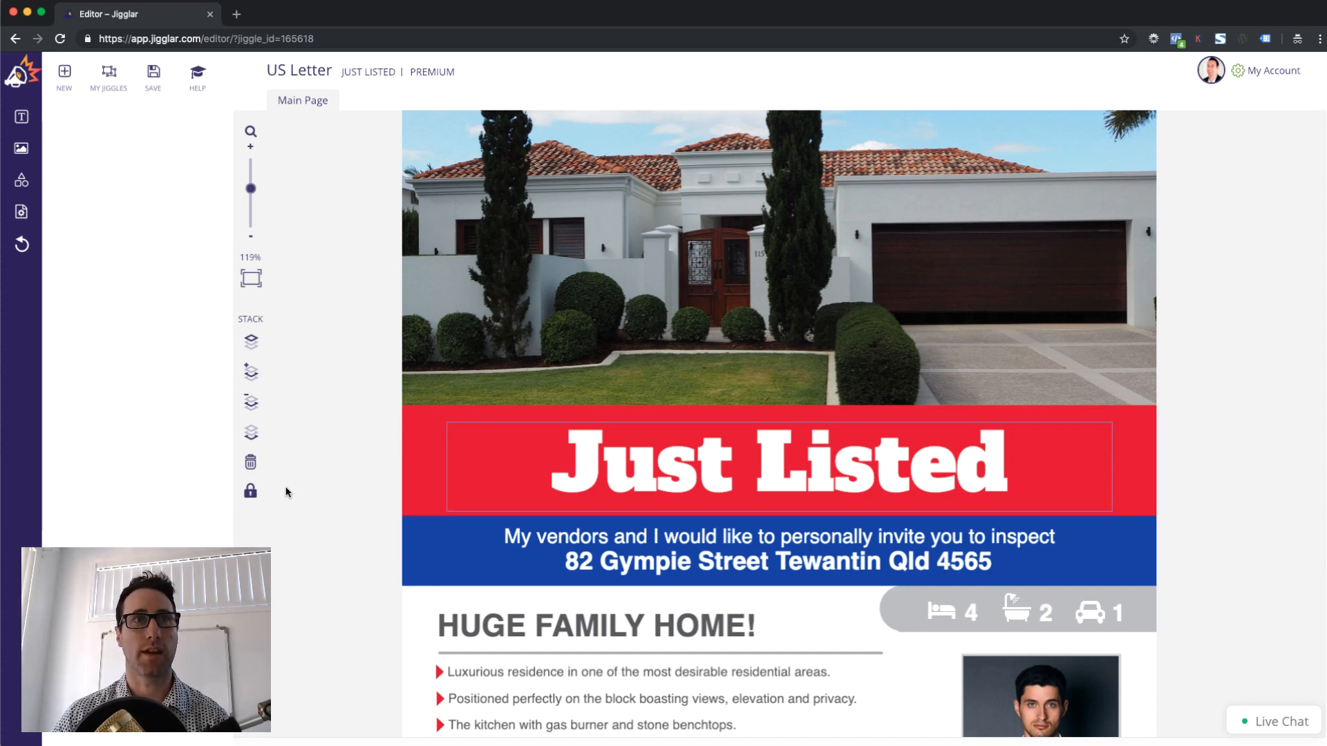
{"action": "left_click", "coordinate": [250, 492]}
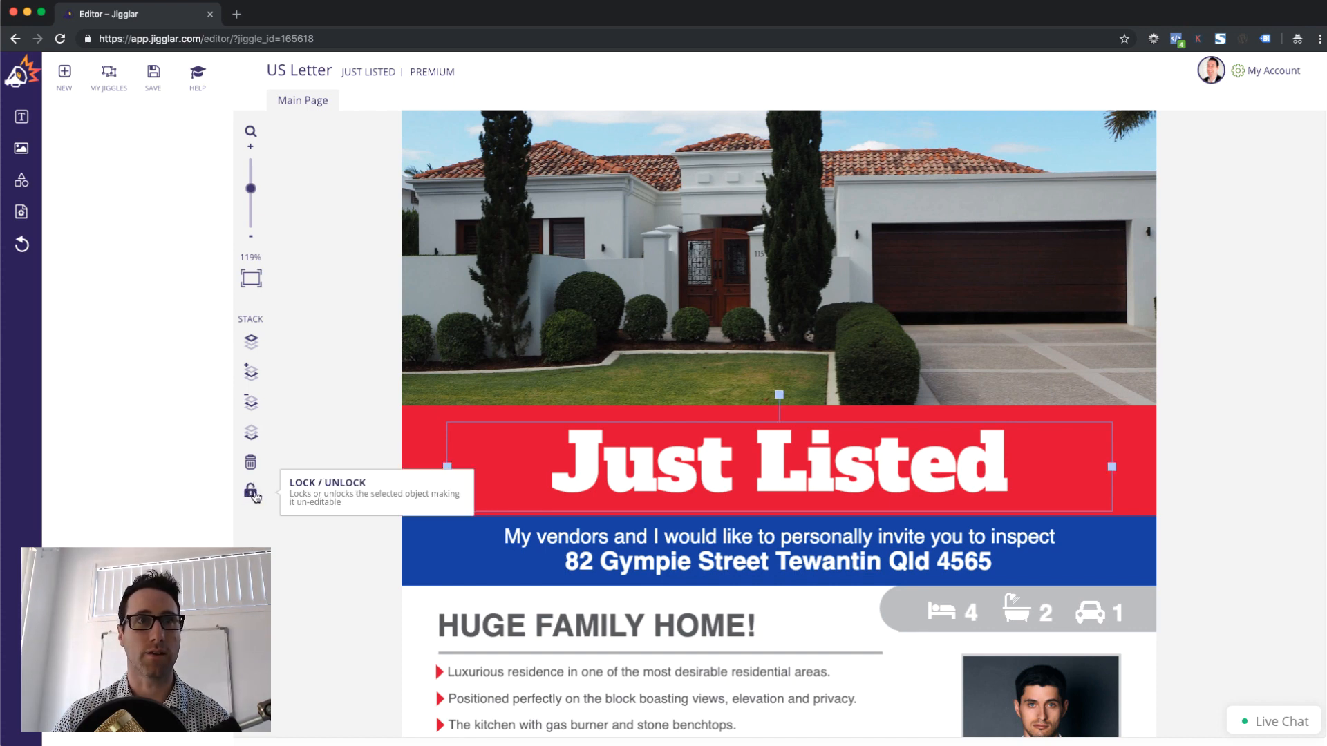
{"action": "left_click", "coordinate": [250, 492]}
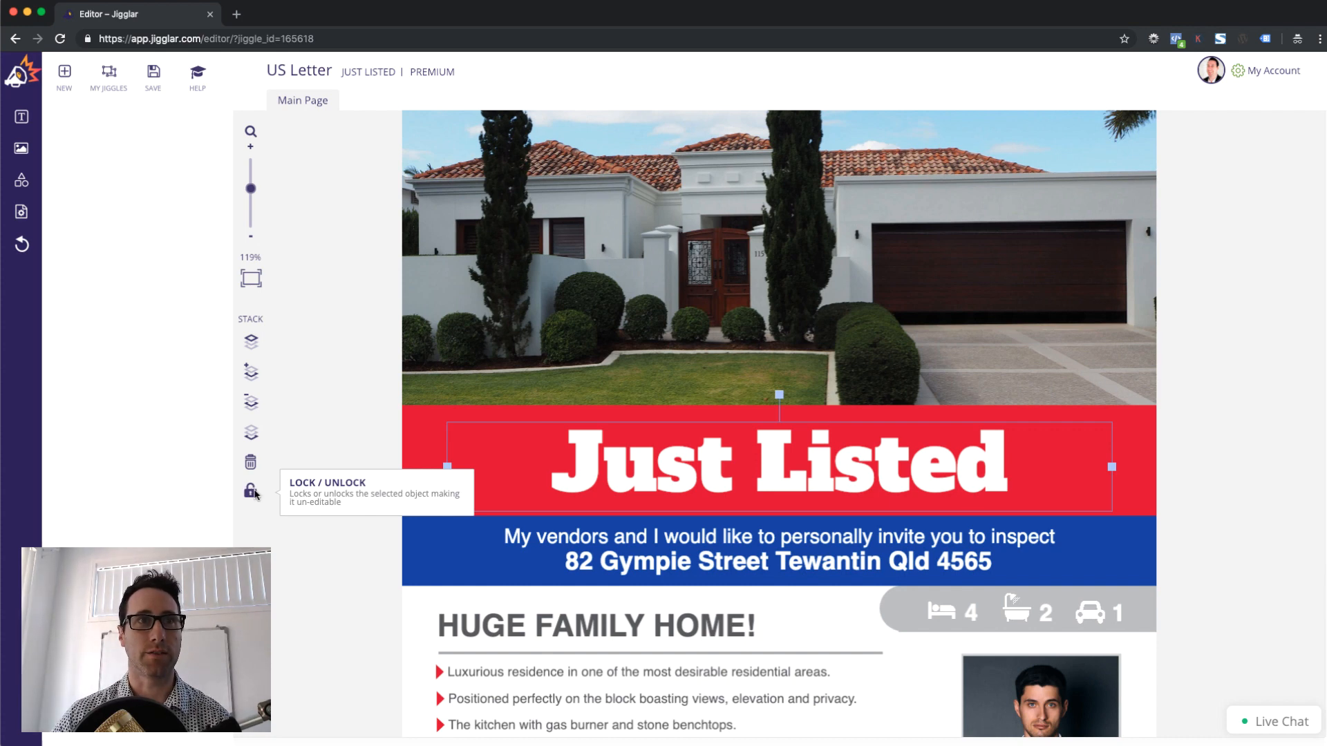
{"action": "left_click", "coordinate": [252, 499]}
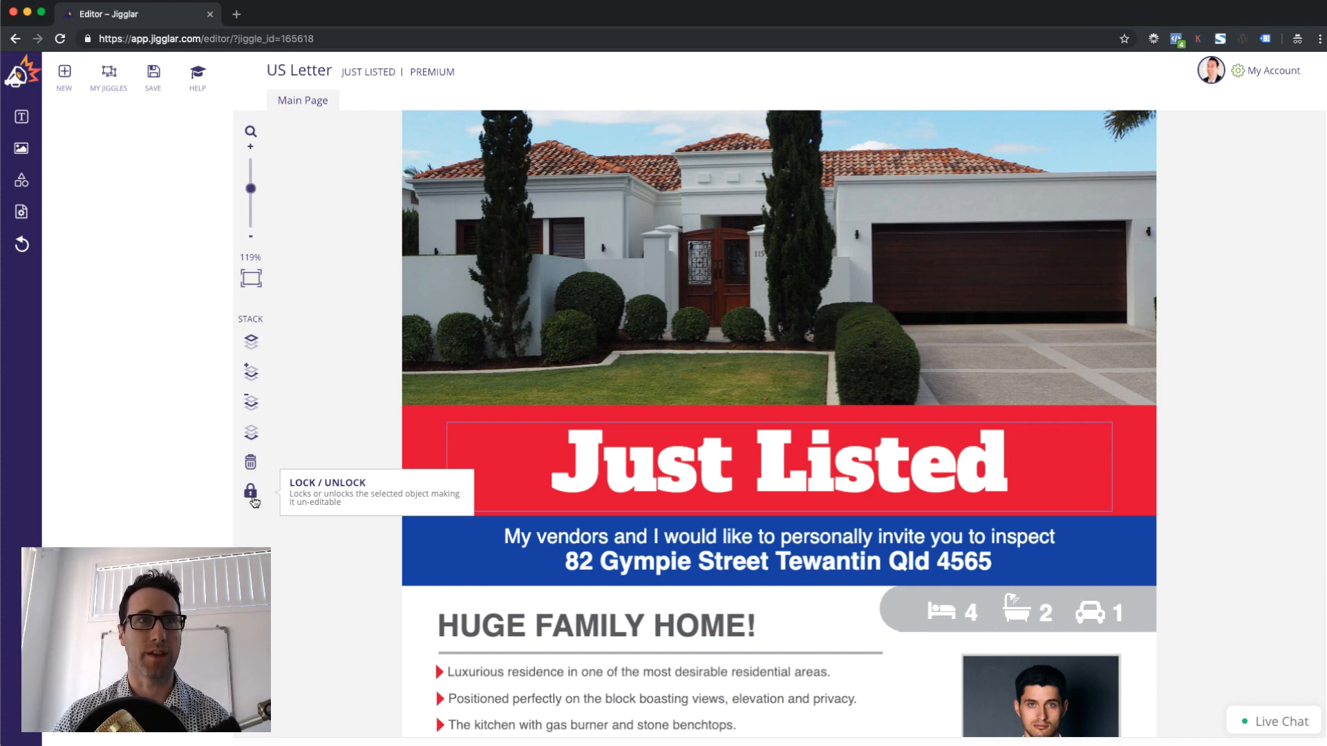
{"action": "left_click", "coordinate": [252, 499]}
{"action": "left_click", "coordinate": [252, 499]}
{"action": "left_click", "coordinate": [251, 498]}
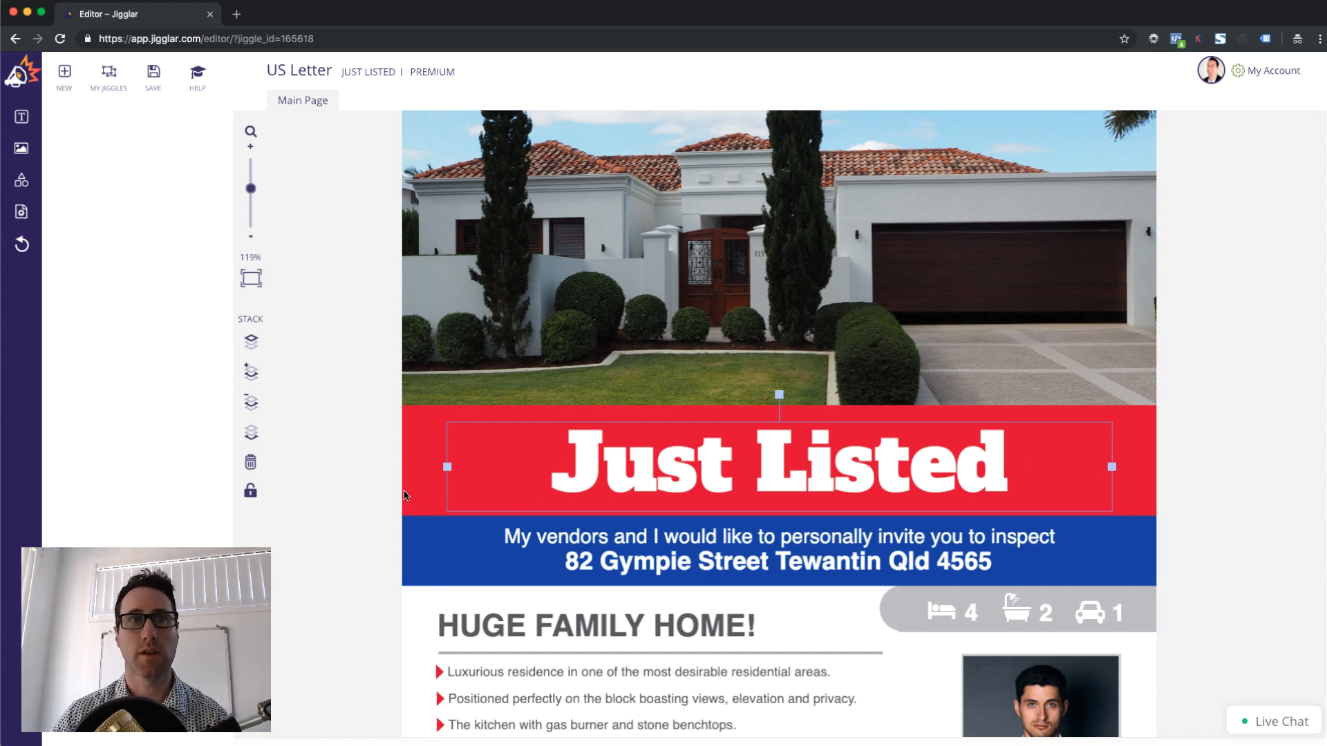
{"action": "left_click", "coordinate": [250, 491]}
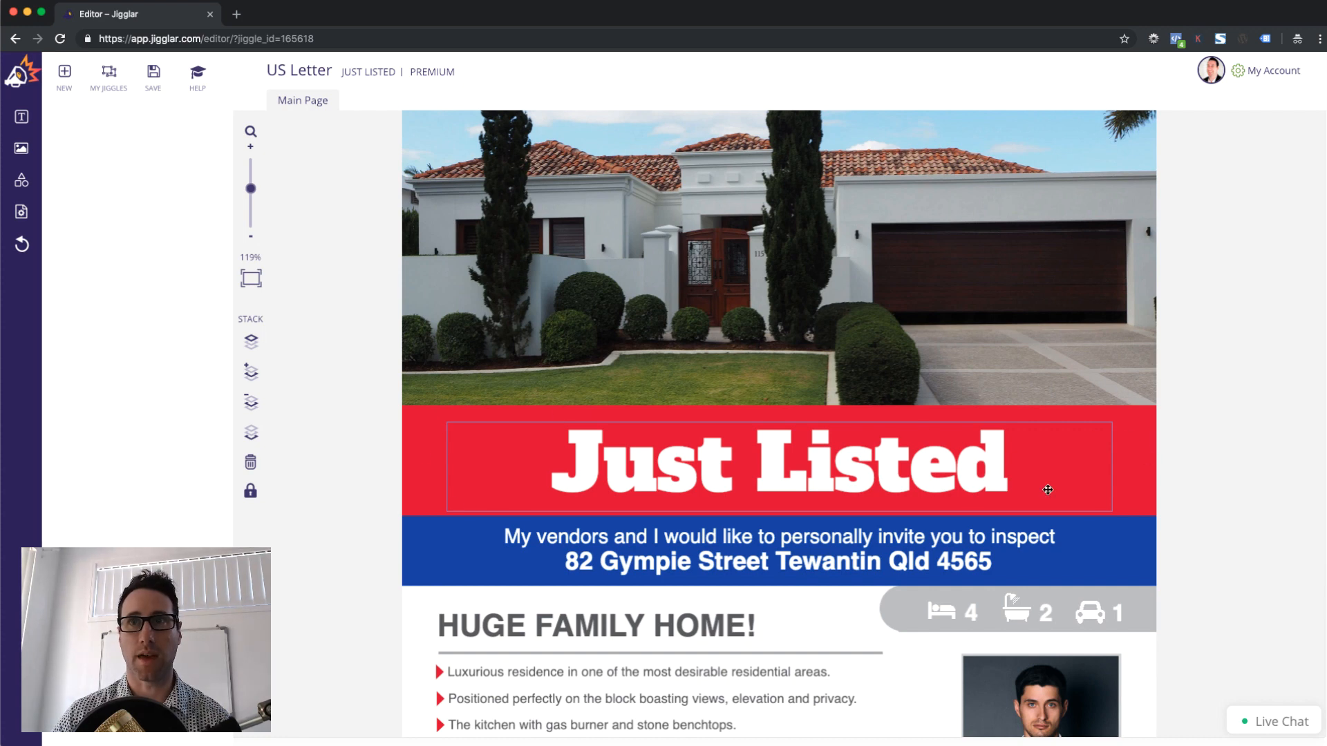
Lock the blue address banner against editing
{"action": "left_click", "coordinate": [322, 529]}
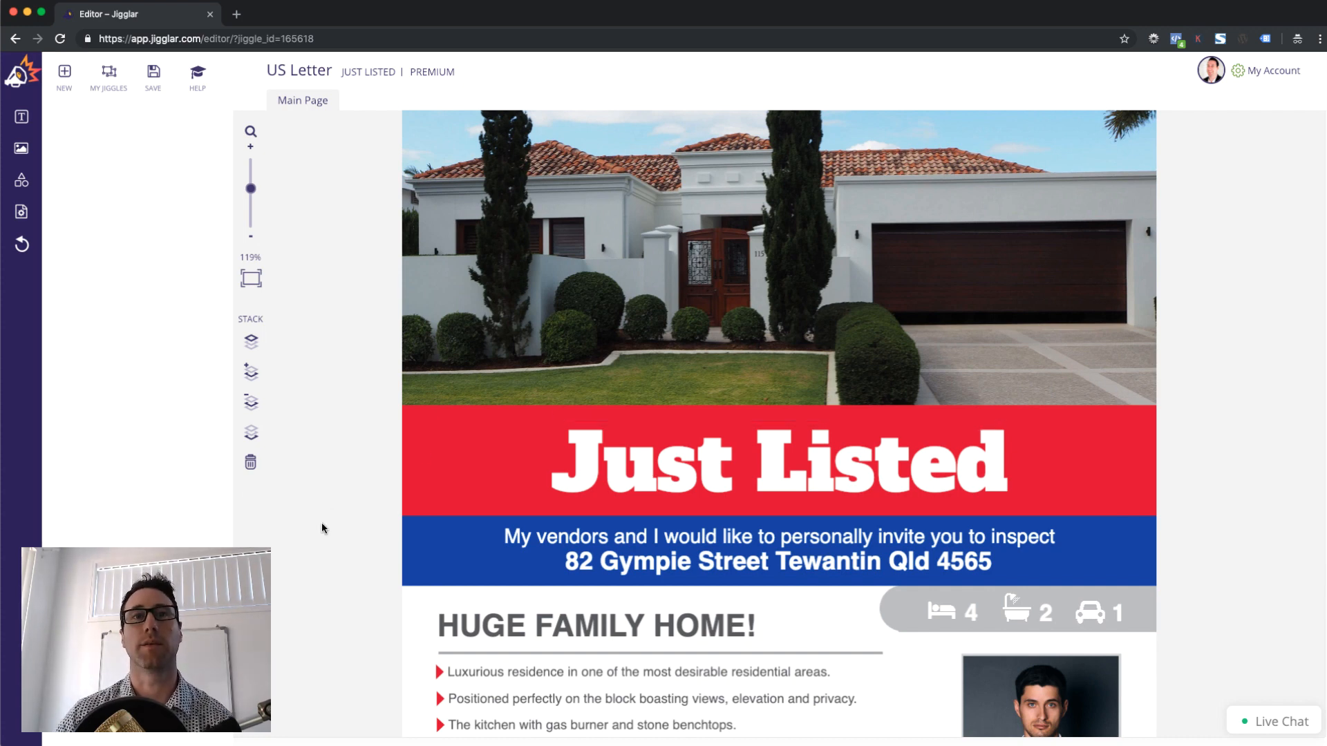
{"action": "left_click", "coordinate": [408, 546]}
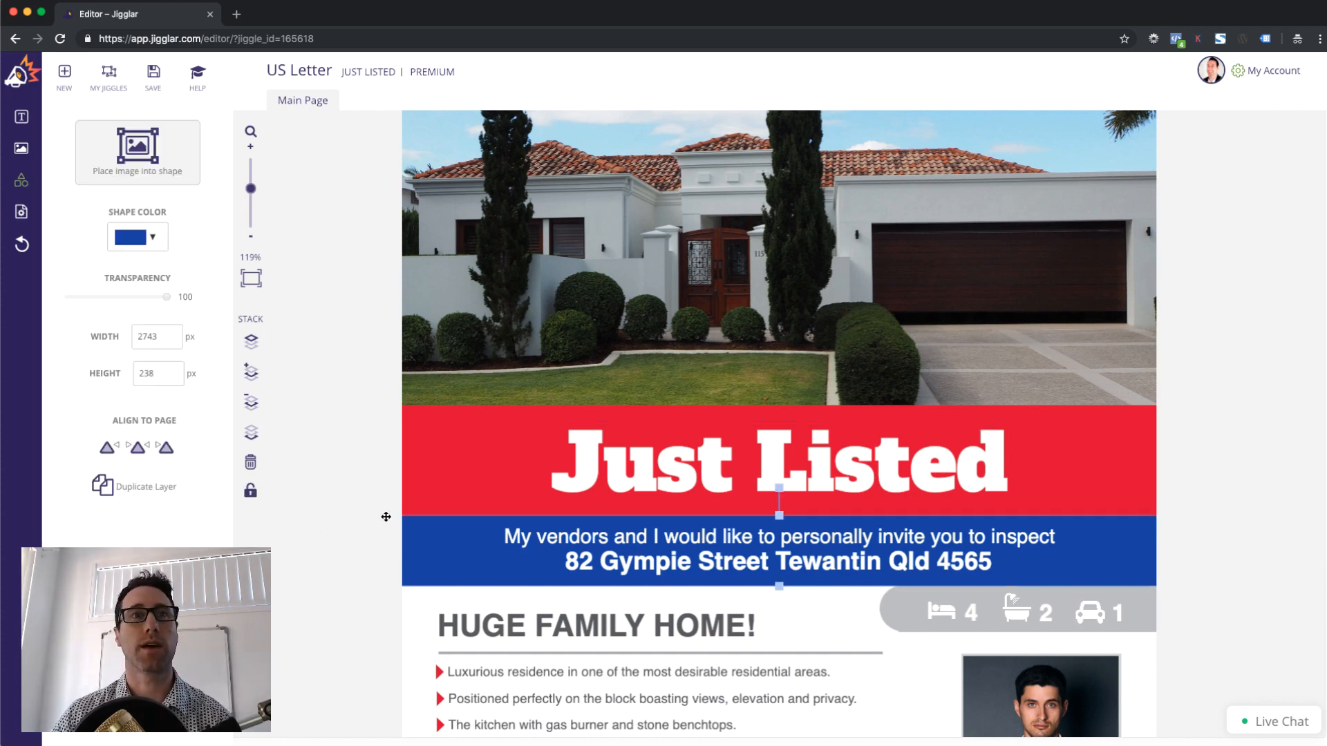
{"action": "left_click", "coordinate": [251, 493]}
{"action": "left_click", "coordinate": [346, 602]}
{"action": "scroll", "coordinate": [347, 601], "scroll_direction": "down", "scroll_amount": 5}
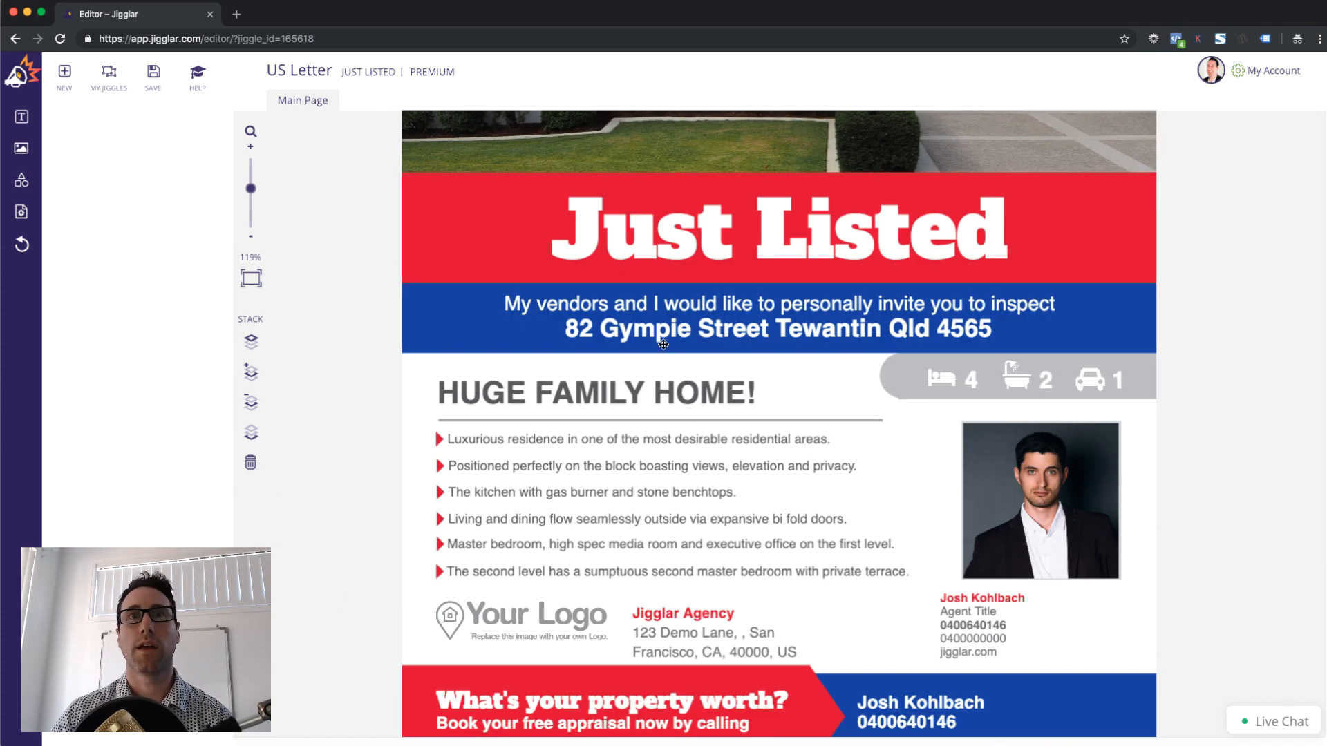
Lock the grey features pill and the circle at its left end
{"action": "left_click", "coordinate": [664, 344]}
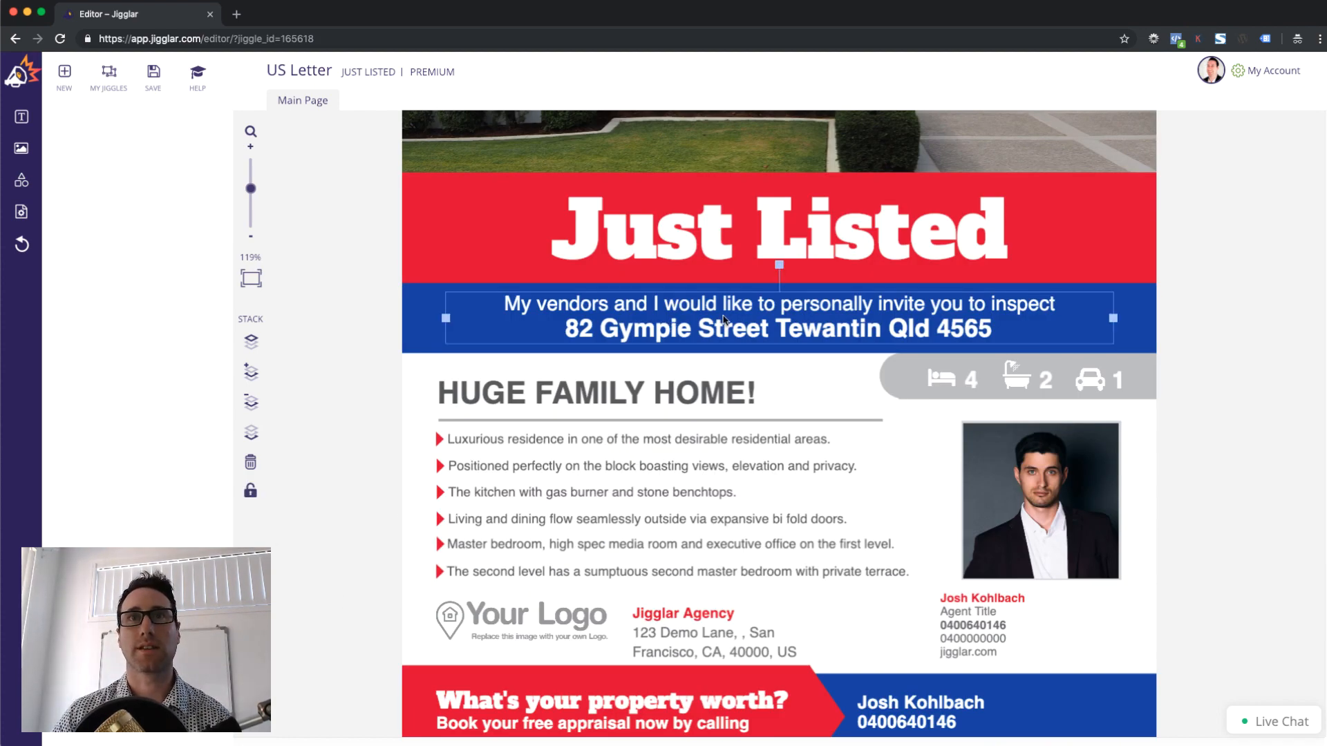
{"action": "left_click", "coordinate": [901, 367]}
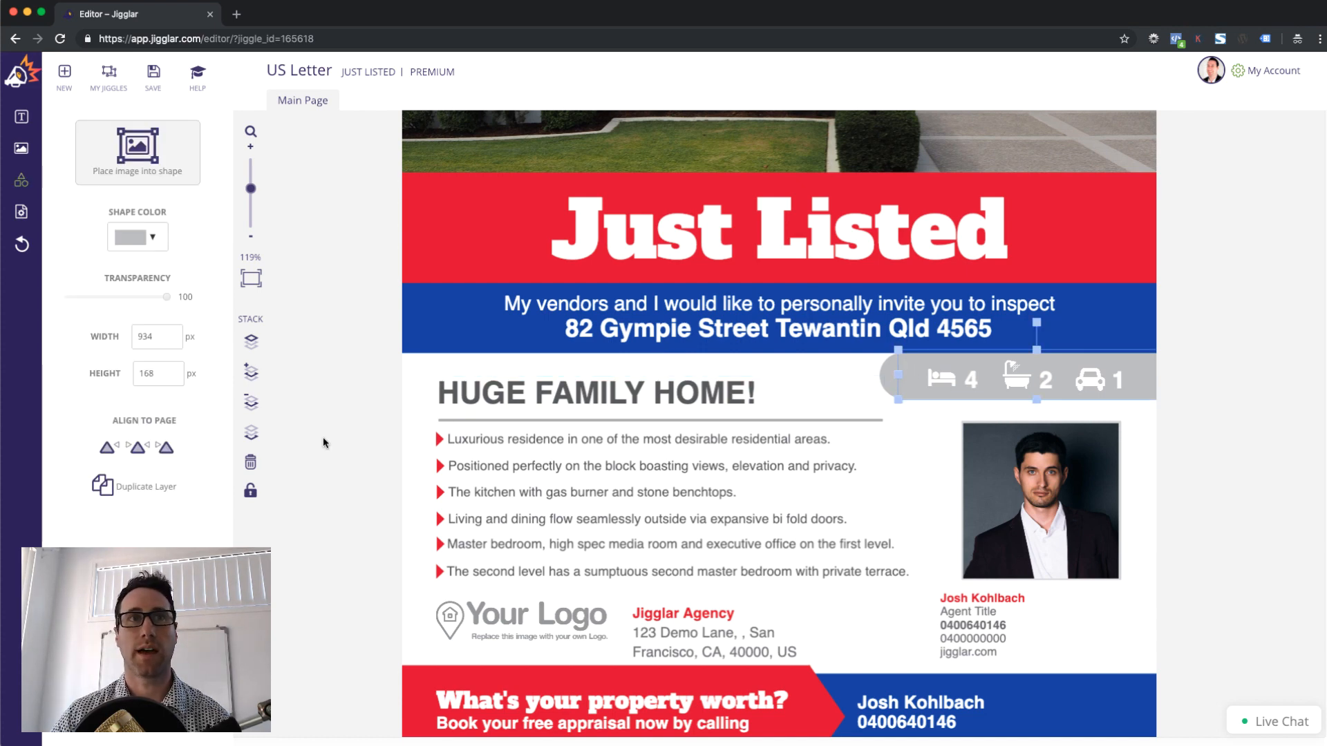
{"action": "left_click", "coordinate": [250, 490]}
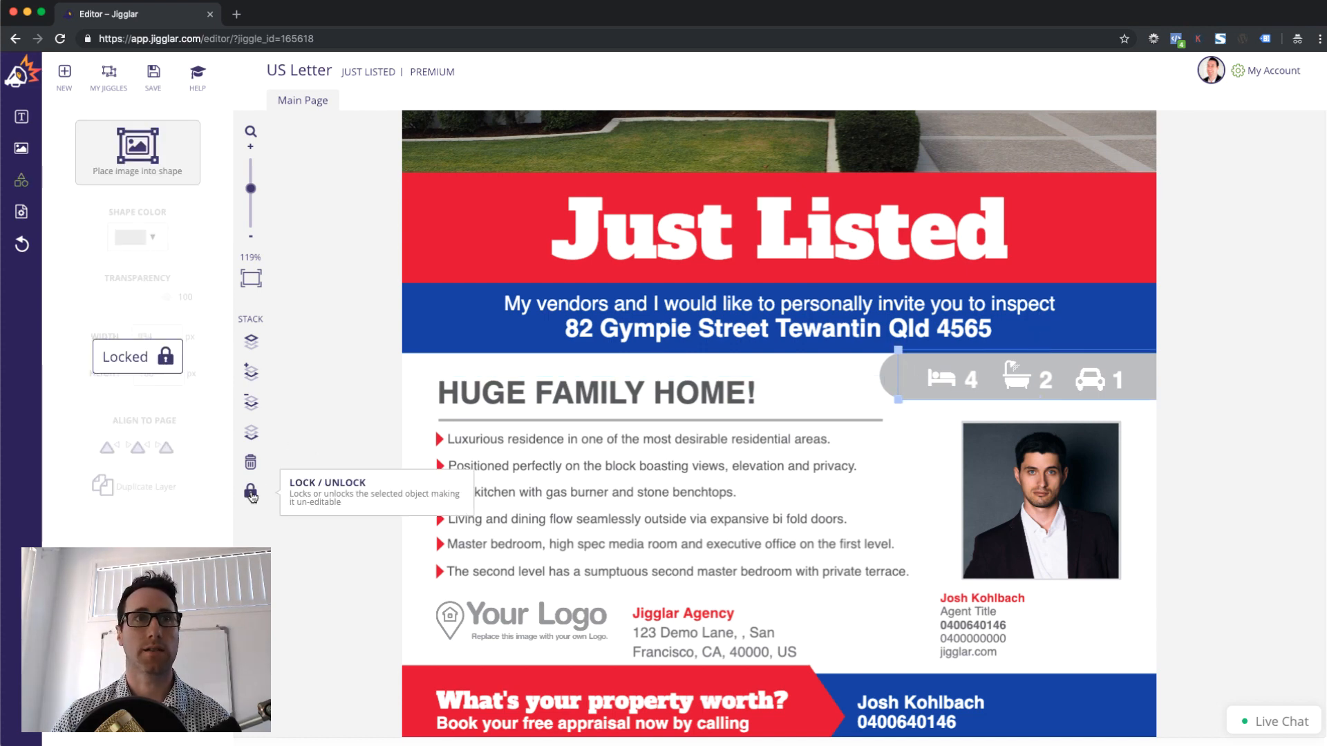
{"action": "left_click", "coordinate": [885, 373]}
{"action": "left_click", "coordinate": [250, 491]}
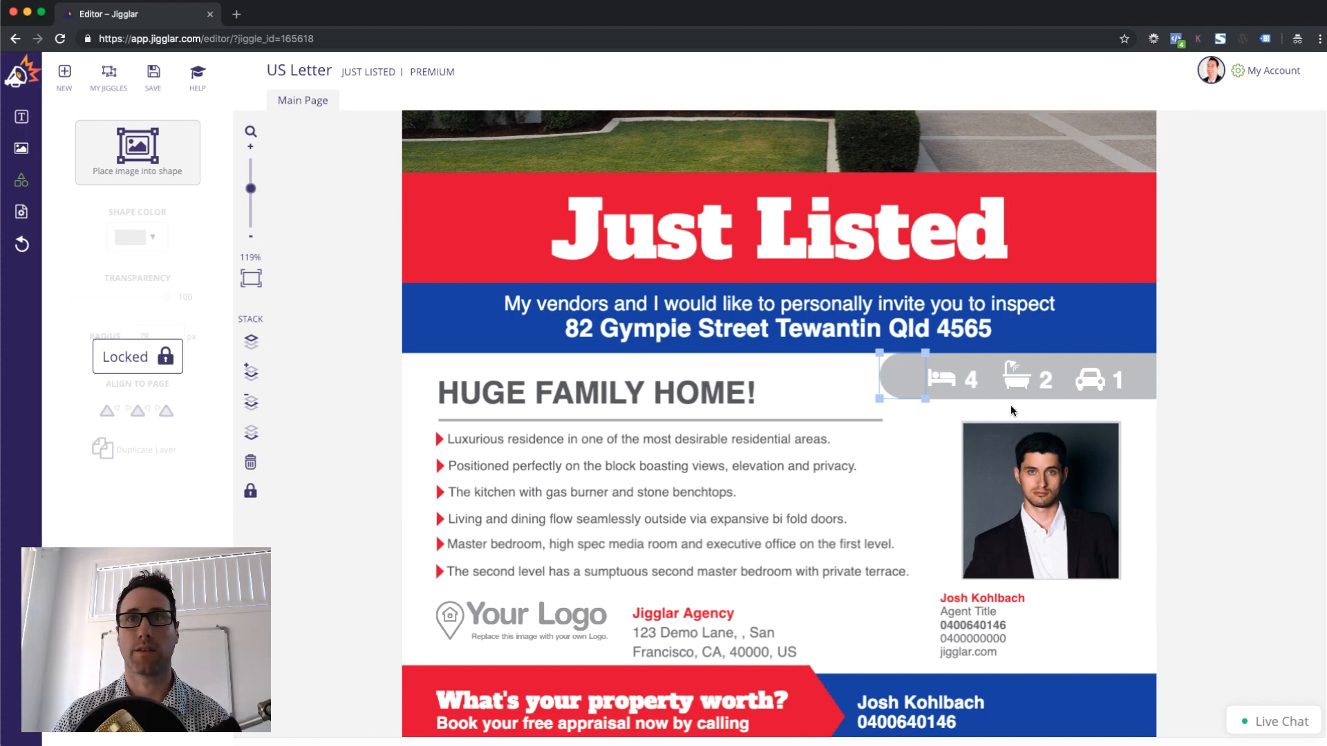
Lock the bed, bath and car icons in the features bar
{"action": "left_click", "coordinate": [946, 384]}
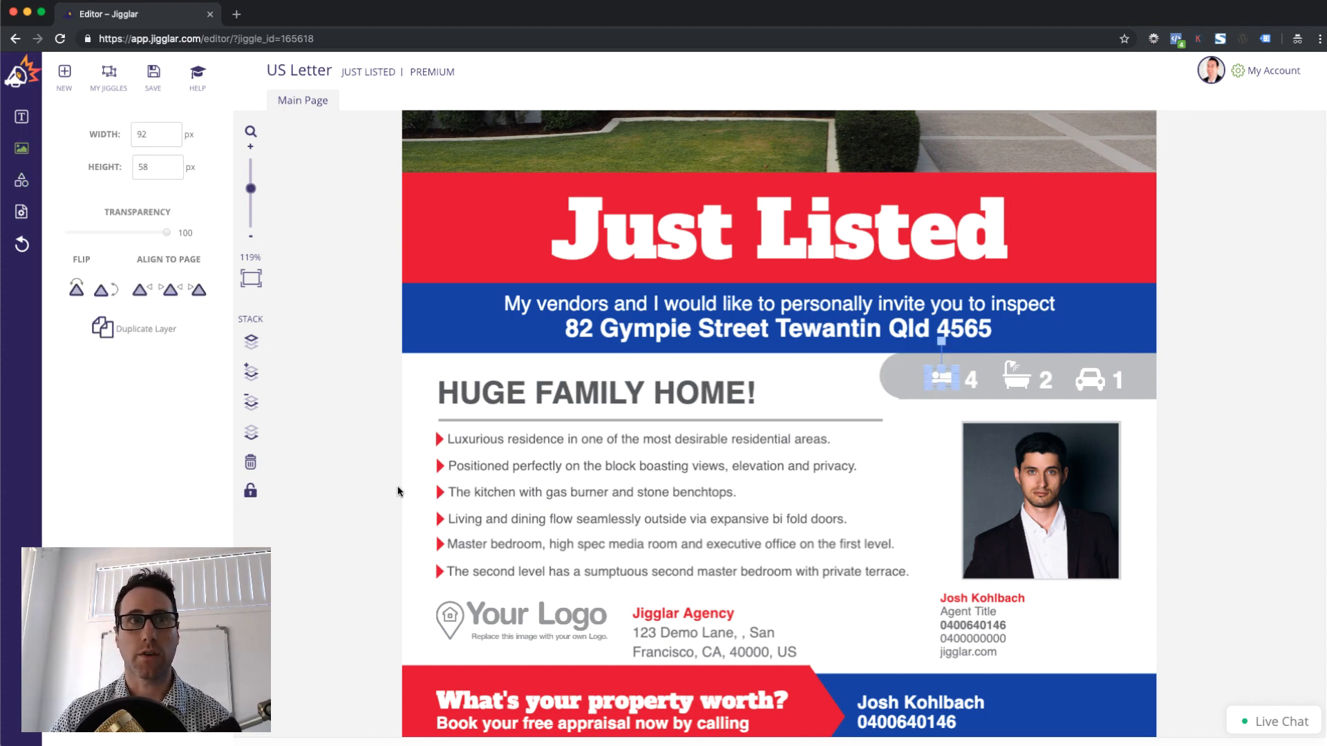
{"action": "left_click", "coordinate": [250, 490]}
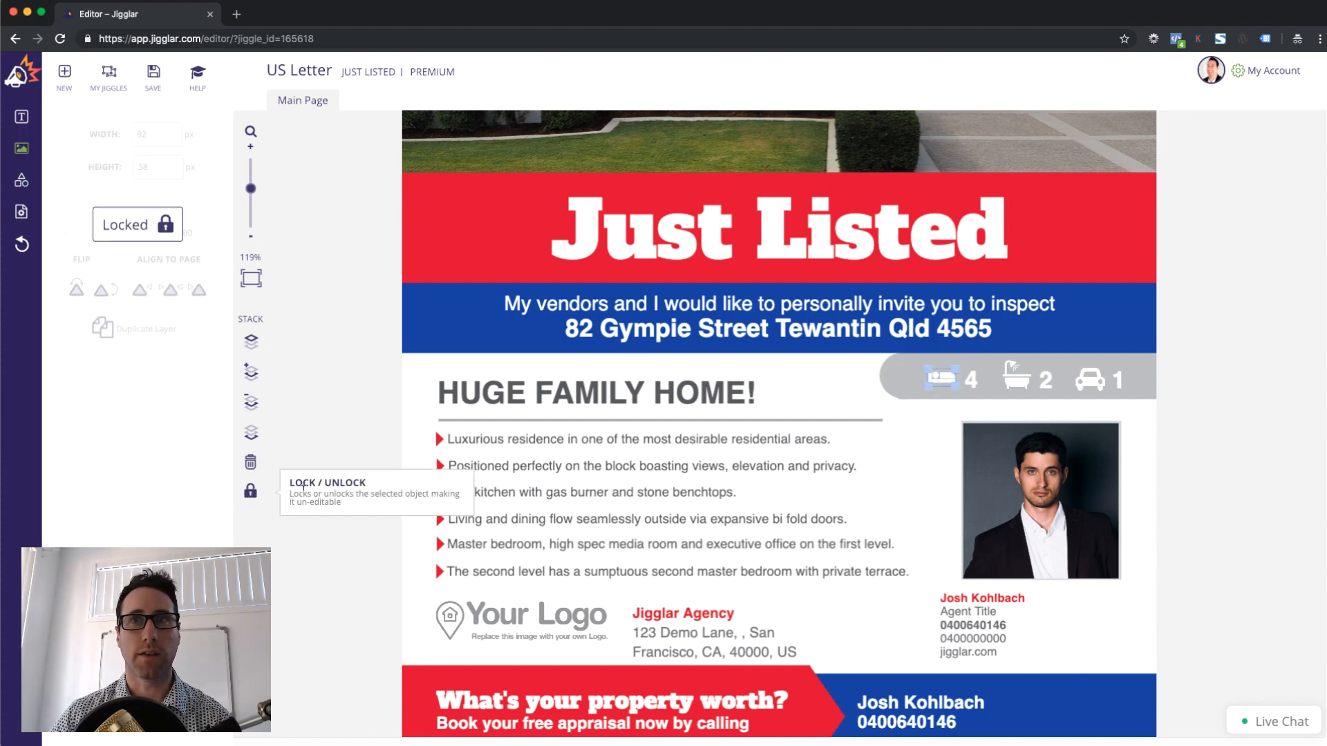
{"action": "left_click", "coordinate": [973, 382]}
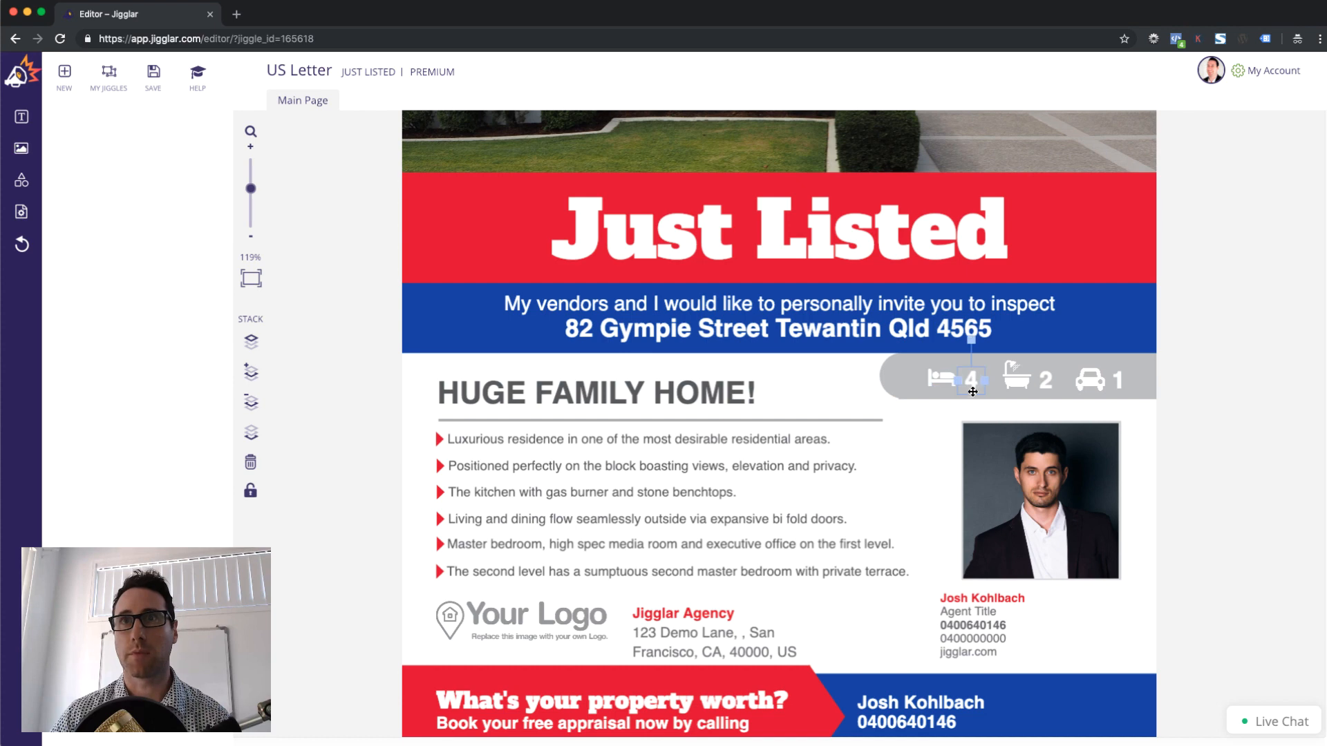
{"action": "left_click", "coordinate": [1014, 375]}
{"action": "left_click", "coordinate": [267, 491]}
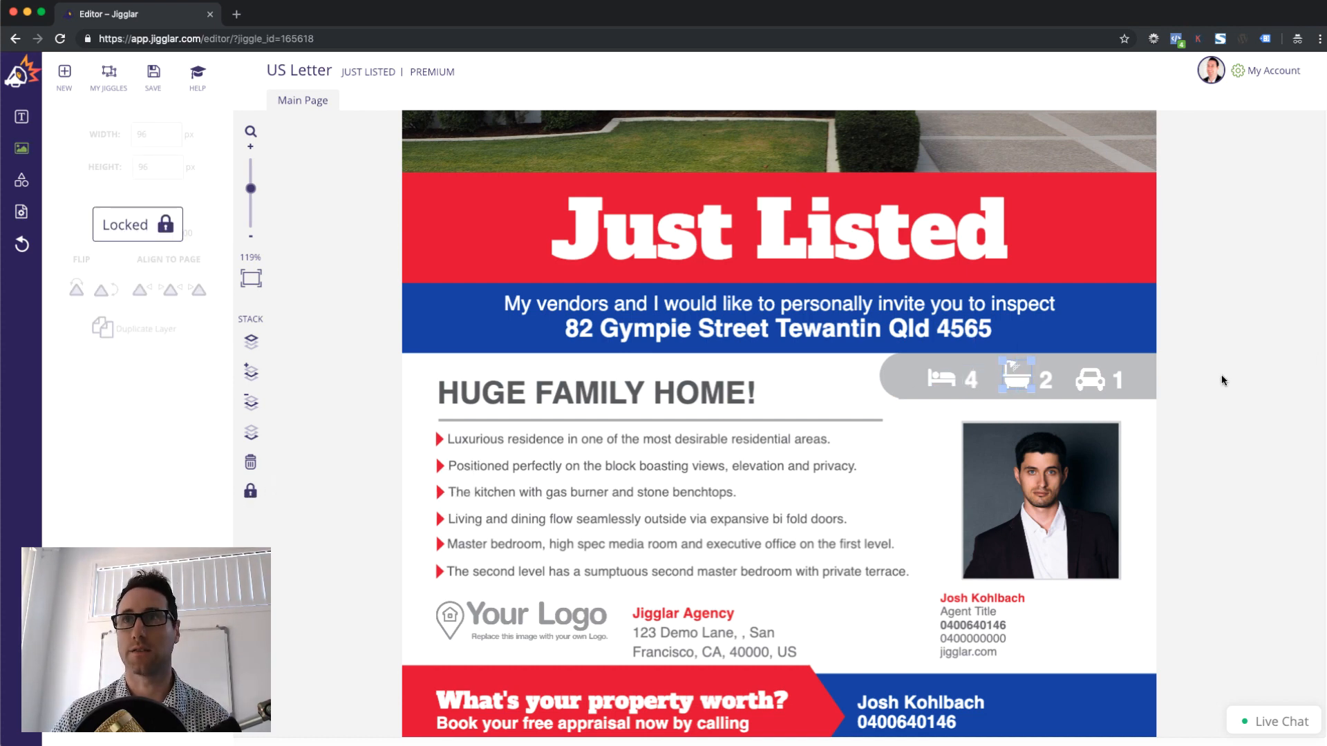
{"action": "left_click", "coordinate": [1090, 378]}
{"action": "left_click", "coordinate": [251, 491]}
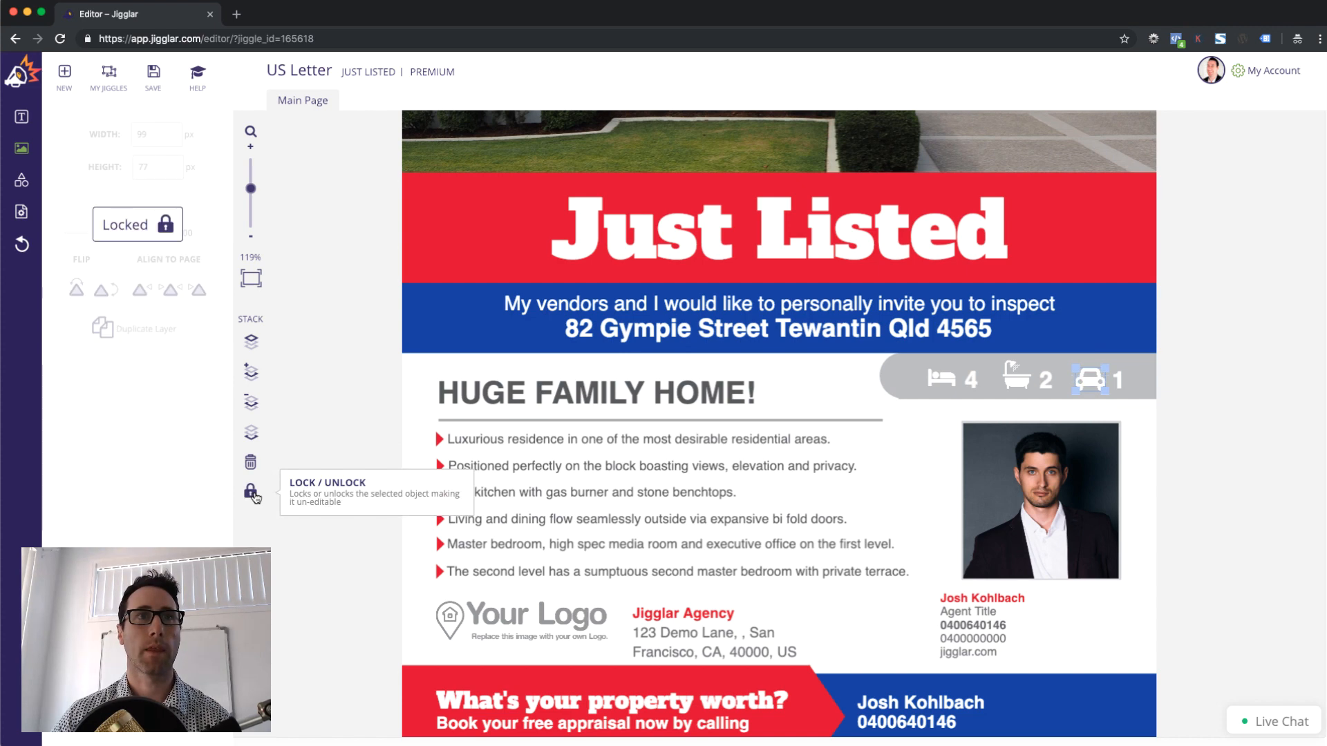
{"action": "left_click", "coordinate": [1195, 478]}
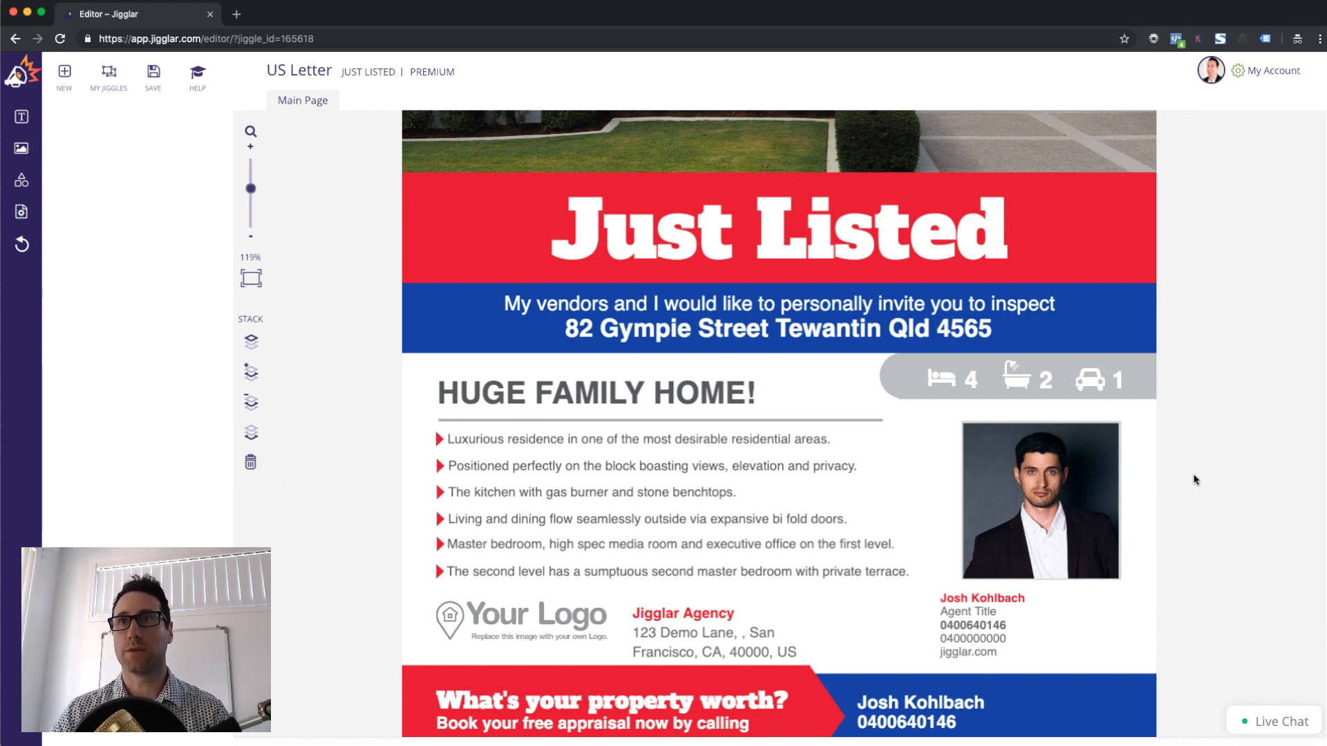
{"action": "scroll", "coordinate": [1197, 470], "scroll_direction": "down", "scroll_amount": 1}
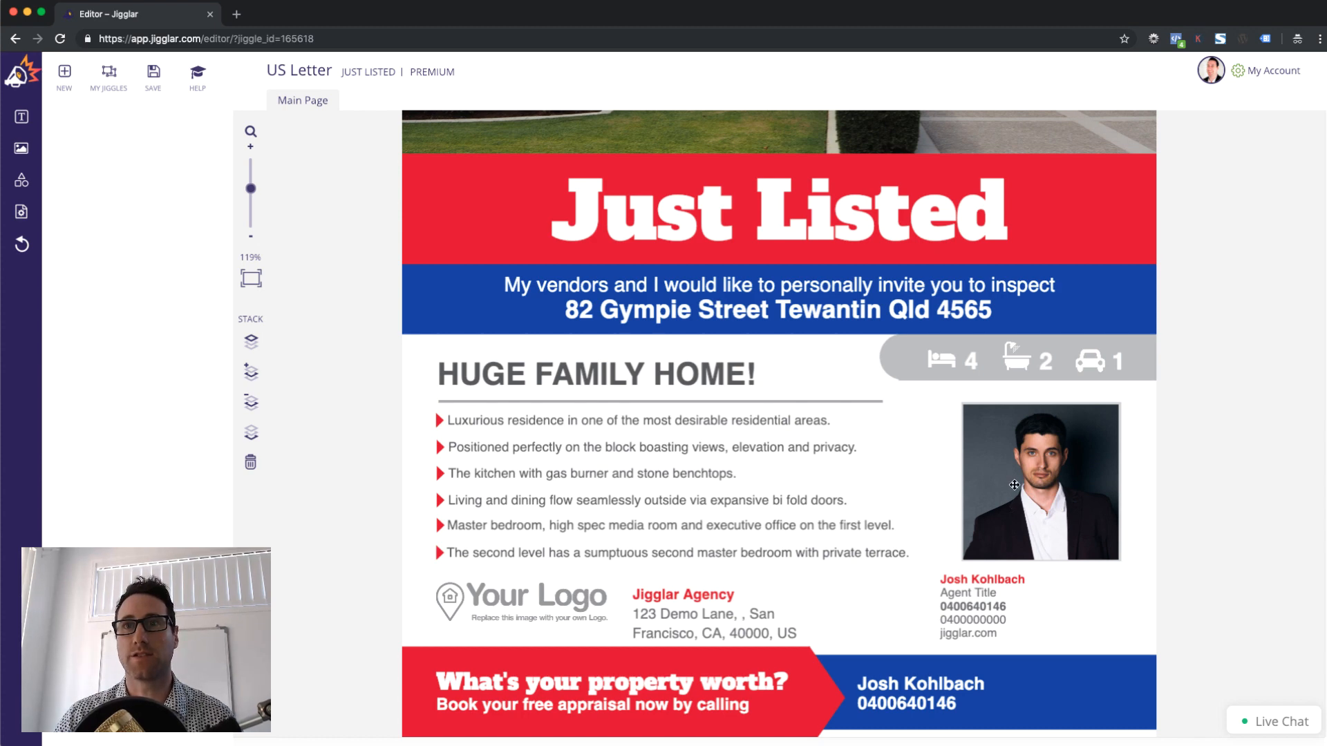
Delete the agent contact details, agency address block and Your Logo placeholder
{"action": "left_click", "coordinate": [987, 586]}
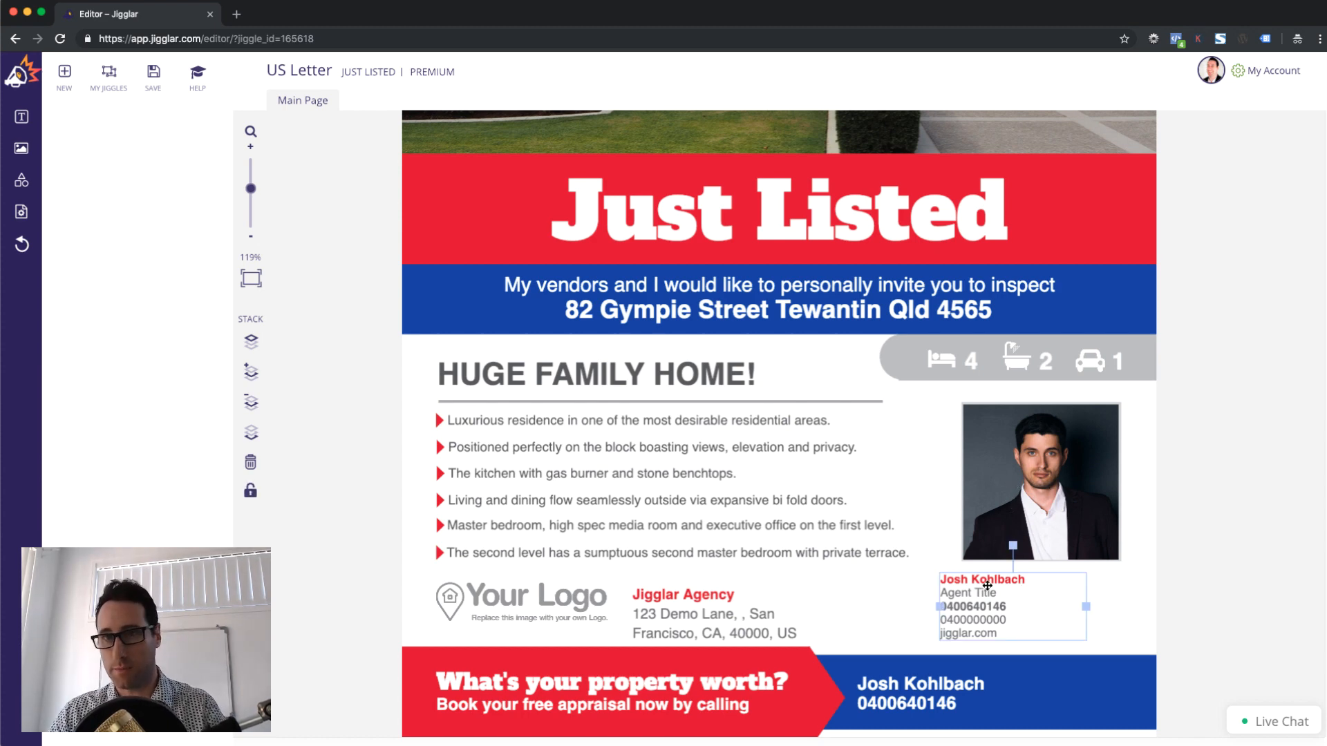
{"action": "key", "text": "Delete"}
{"action": "left_click", "coordinate": [690, 601]}
{"action": "key", "text": "Delete"}
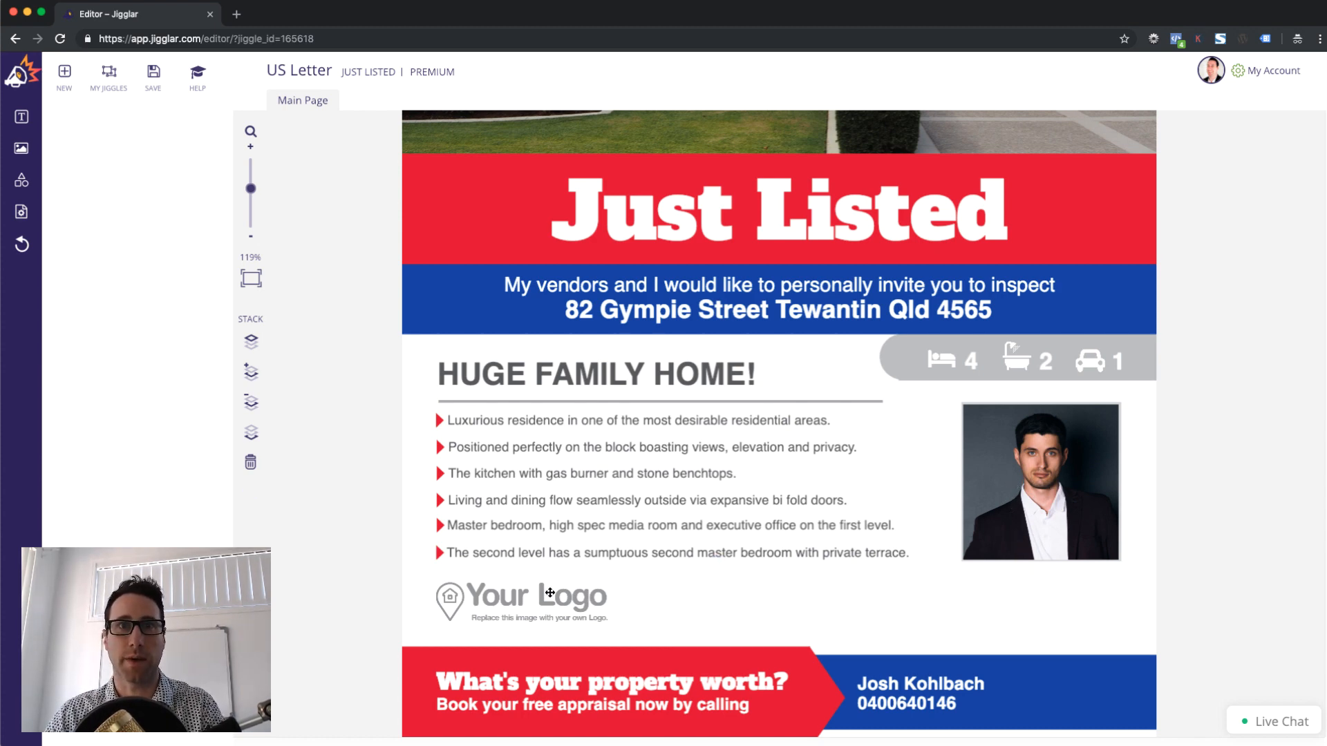
{"action": "left_click", "coordinate": [537, 606]}
{"action": "key", "text": "Delete"}
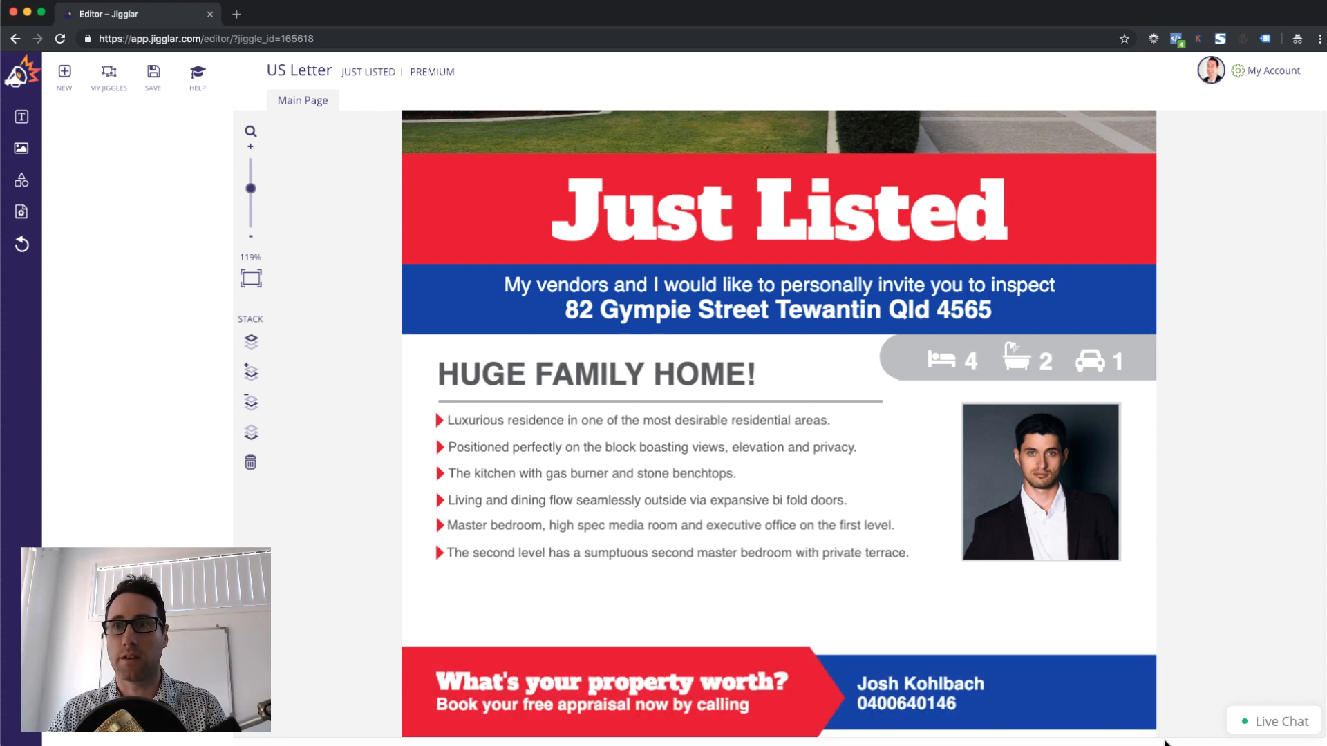
Move the footer contact group and blue footer rectangle up level with the red appraisal banner
{"action": "left_click", "coordinate": [838, 669]}
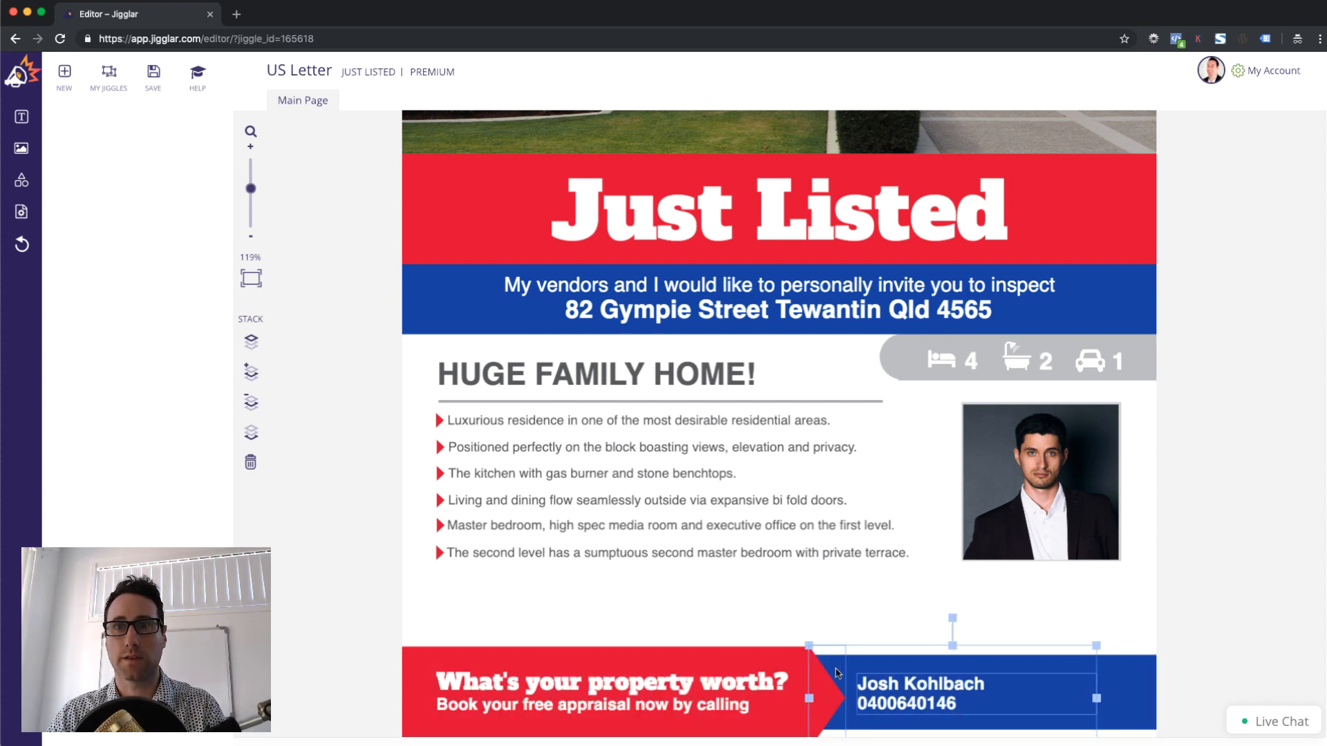
{"action": "left_click", "coordinate": [737, 691]}
{"action": "key", "text": "Up"}
{"action": "key", "text": "Up"}
{"action": "key", "text": "Up"}
{"action": "key", "text": "Up"}
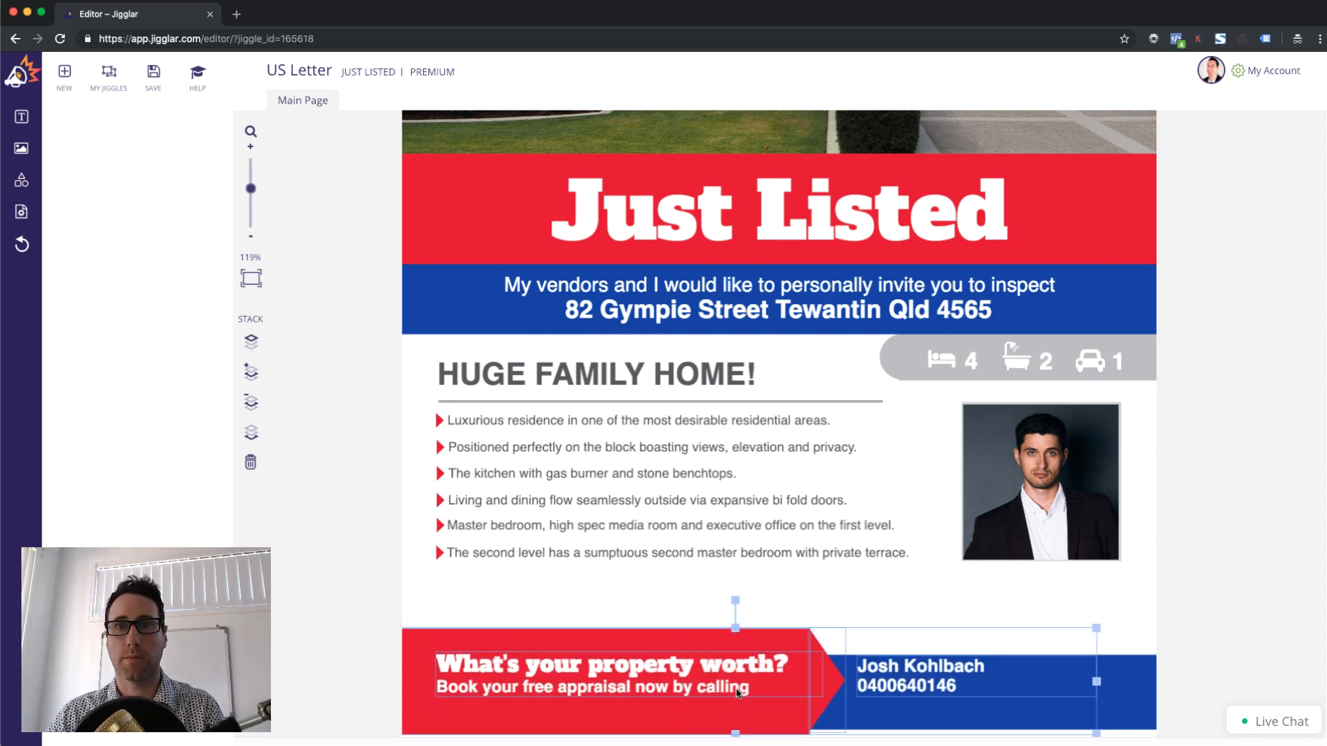
{"action": "left_click", "coordinate": [1142, 709]}
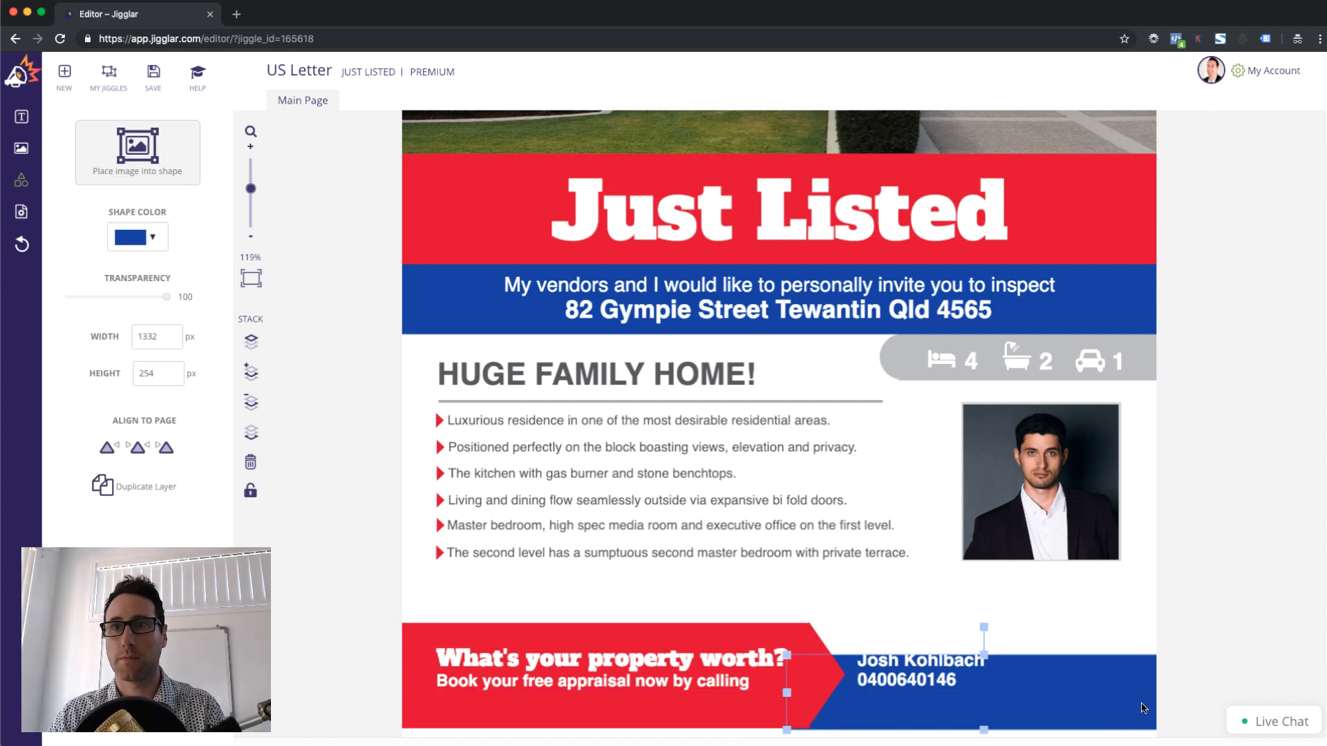
{"action": "key", "text": "Up"}
{"action": "key", "text": "Up"}
{"action": "key", "text": "Up"}
{"action": "key", "text": "Up"}
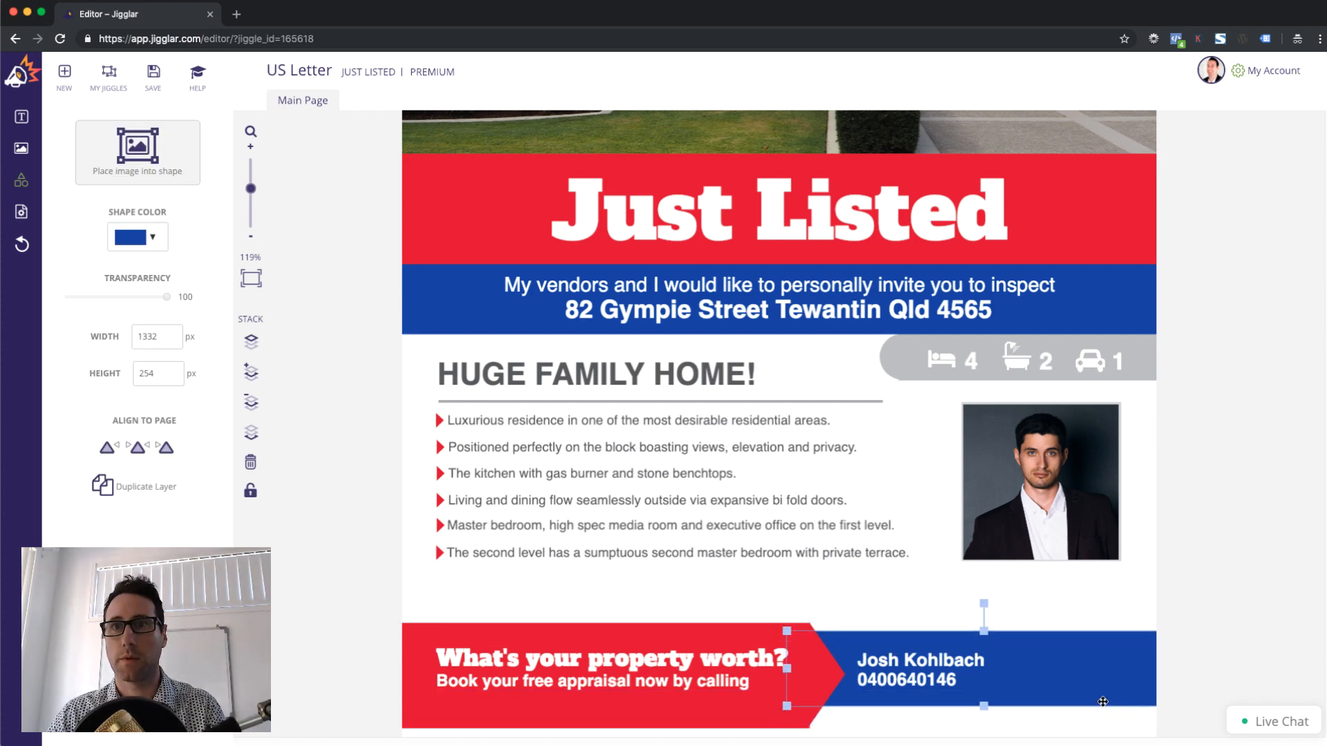
{"action": "key", "text": "Down"}
{"action": "key", "text": "Down"}
{"action": "key", "text": "Down"}
{"action": "key", "text": "Up"}
{"action": "key", "text": "Down"}
{"action": "key", "text": "Down"}
{"action": "key", "text": "Down"}
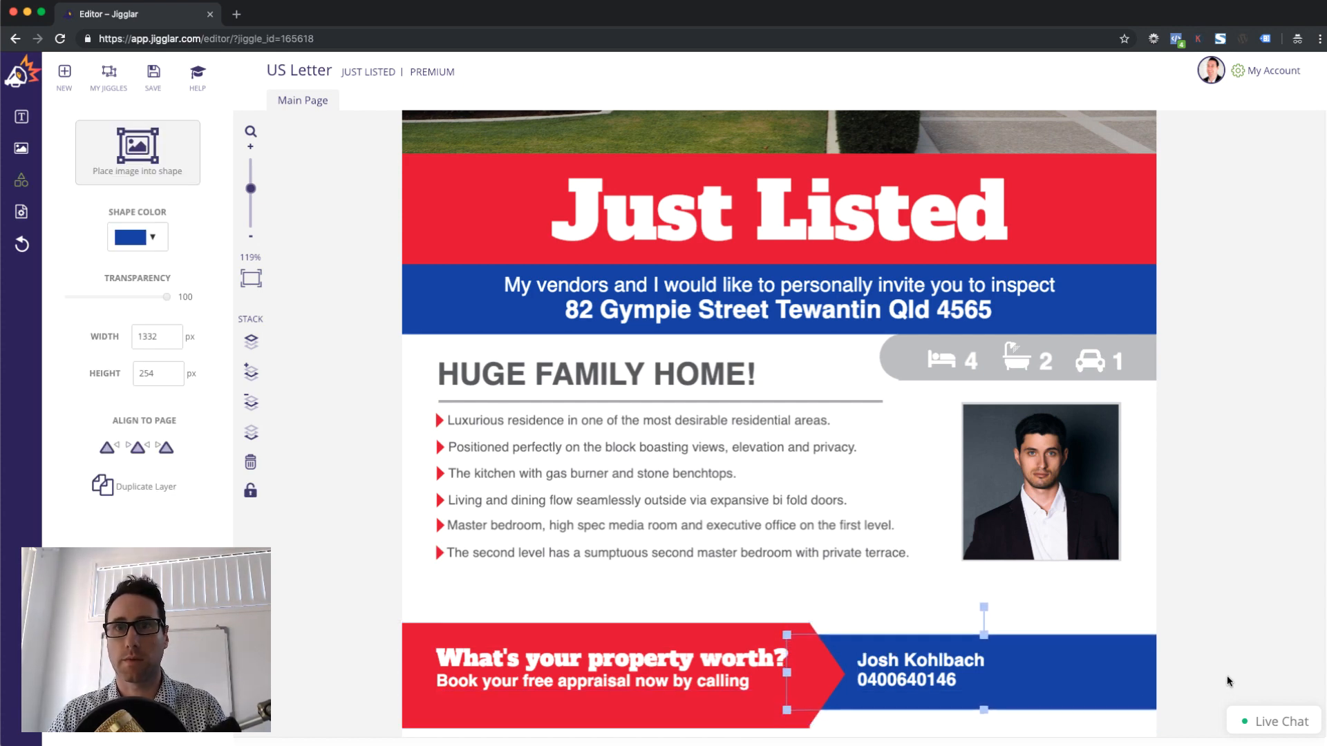
{"action": "key", "text": "Down"}
{"action": "key", "text": "Down"}
{"action": "key", "text": "Down"}
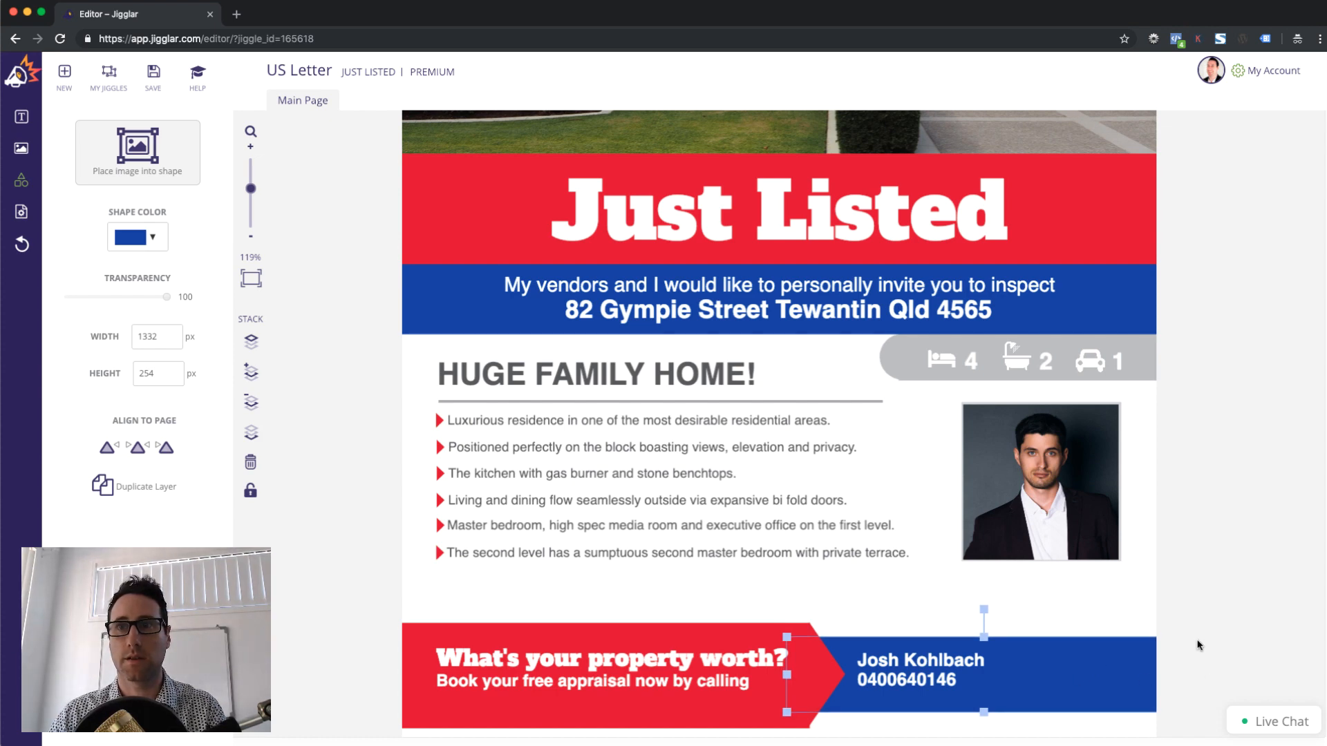
{"action": "left_click", "coordinate": [1199, 645]}
Fill the footer contact text with the agent's name and phone number
{"action": "double_click", "coordinate": [902, 681]}
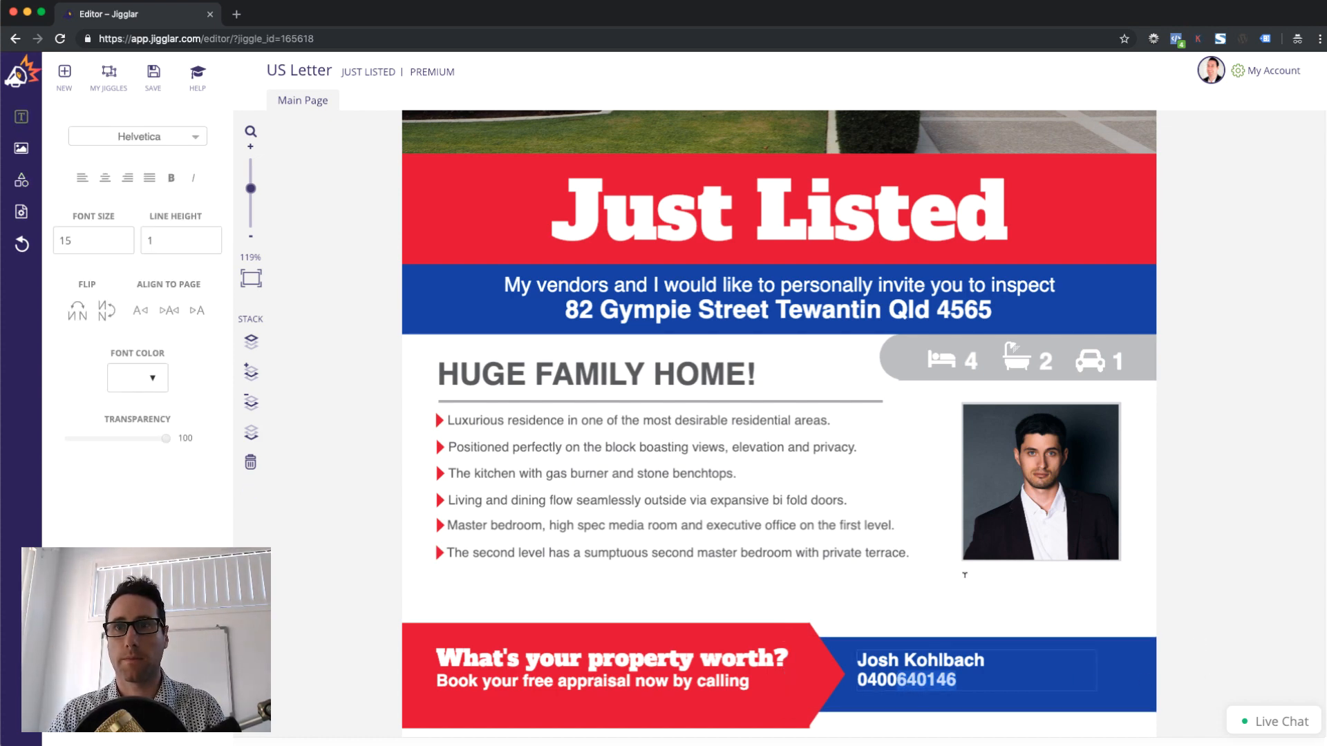
{"action": "left_click", "coordinate": [919, 666]}
{"action": "left_click", "coordinate": [885, 669]}
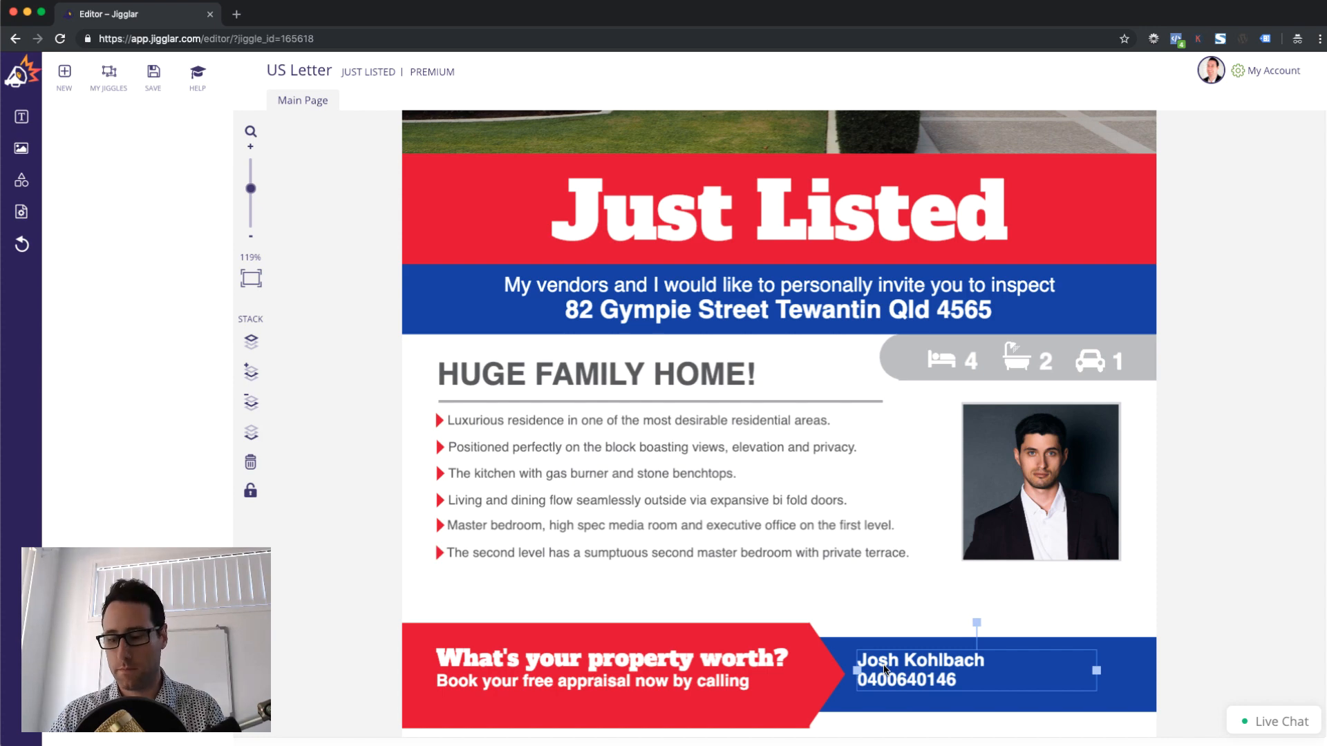
{"action": "left_click", "coordinate": [882, 607]}
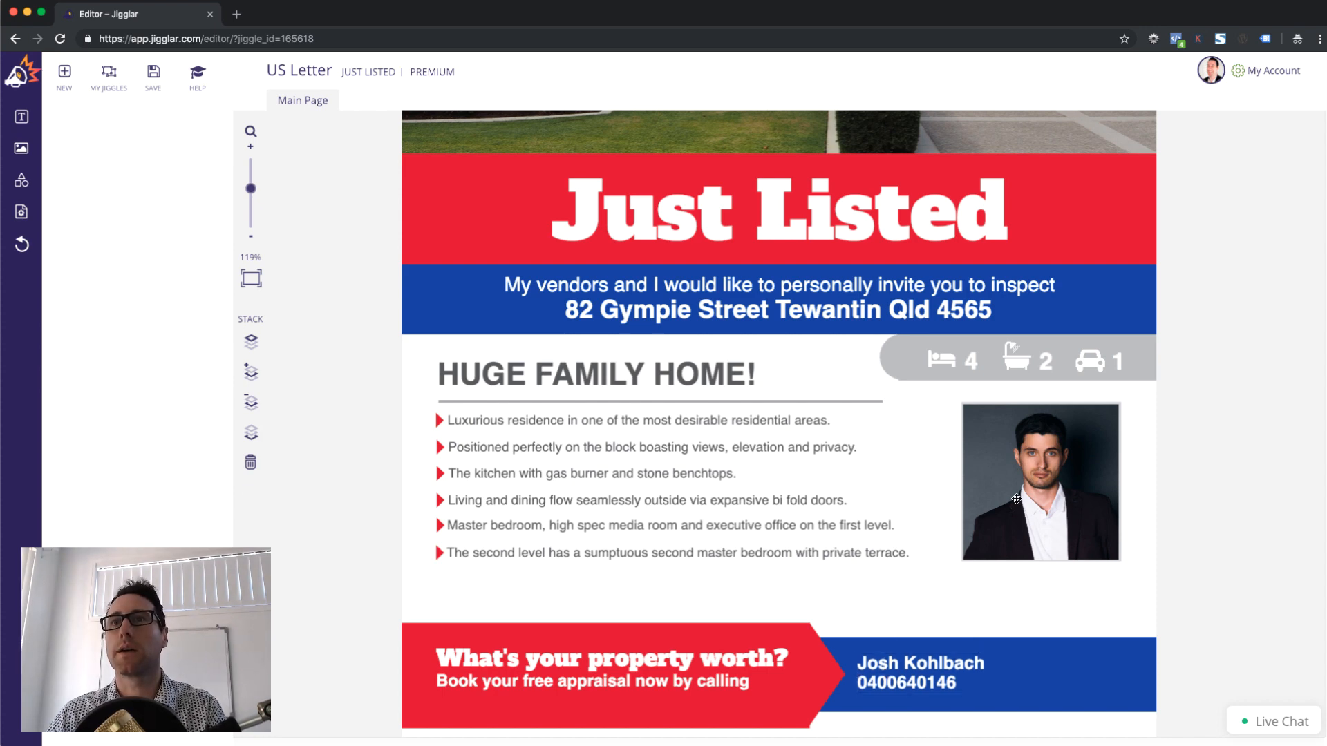
{"action": "left_click", "coordinate": [1015, 499]}
Delete the agent photo and its empty frame
{"action": "key", "text": "Delete"}
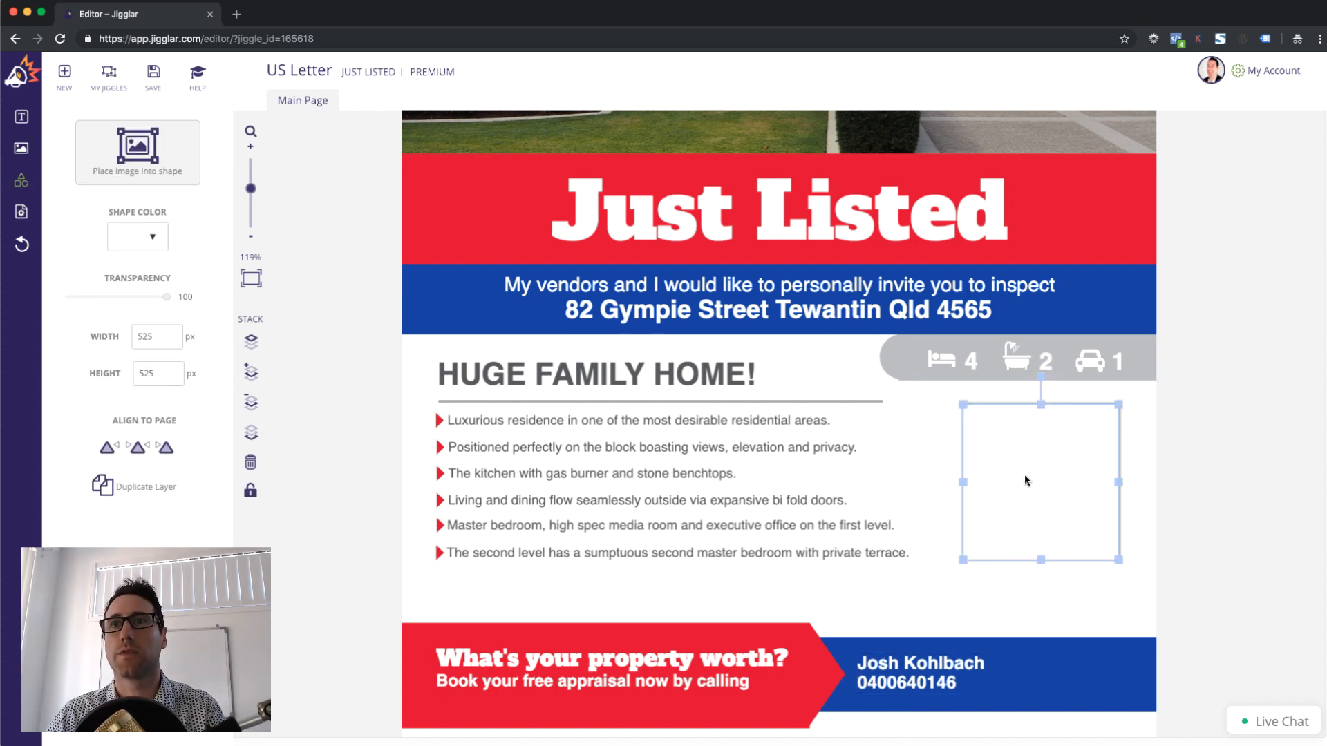
{"action": "left_click", "coordinate": [1015, 474]}
{"action": "key", "text": "Delete"}
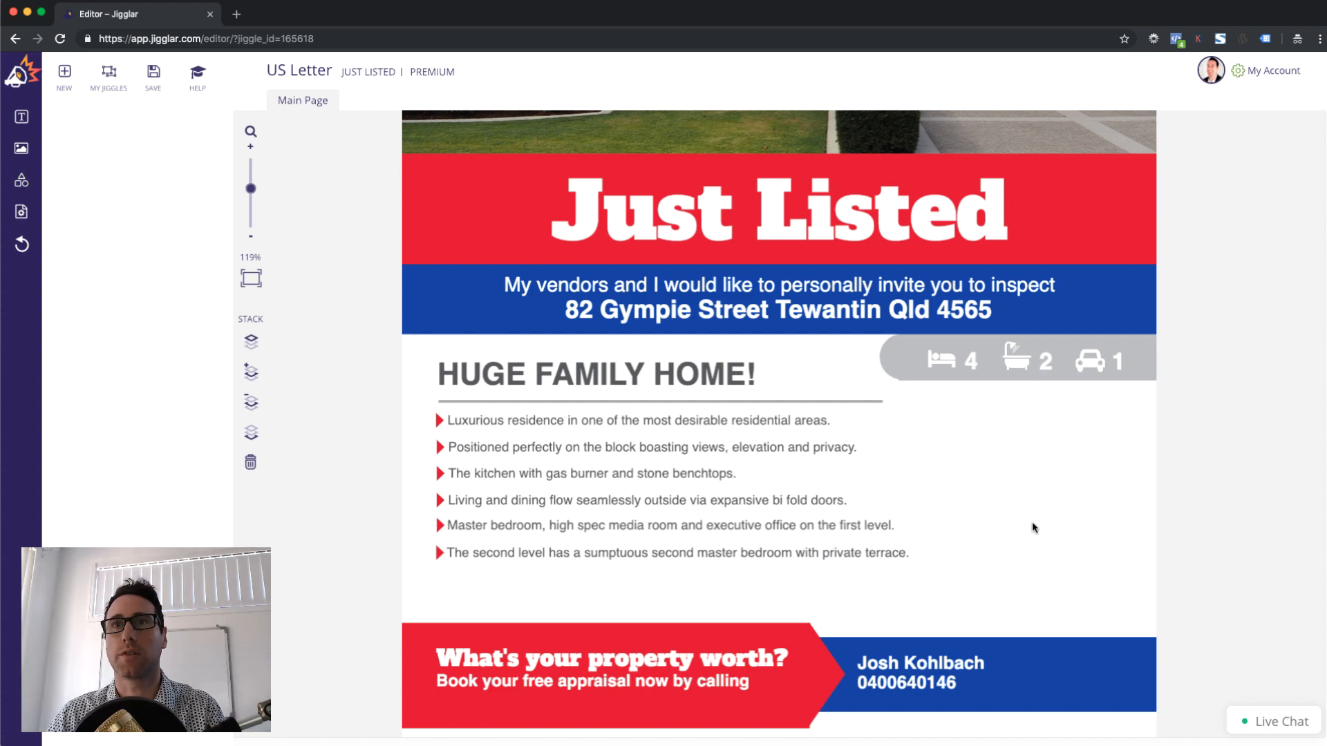
Nudge all six bullet lines together slightly lower
{"action": "left_click", "coordinate": [461, 451]}
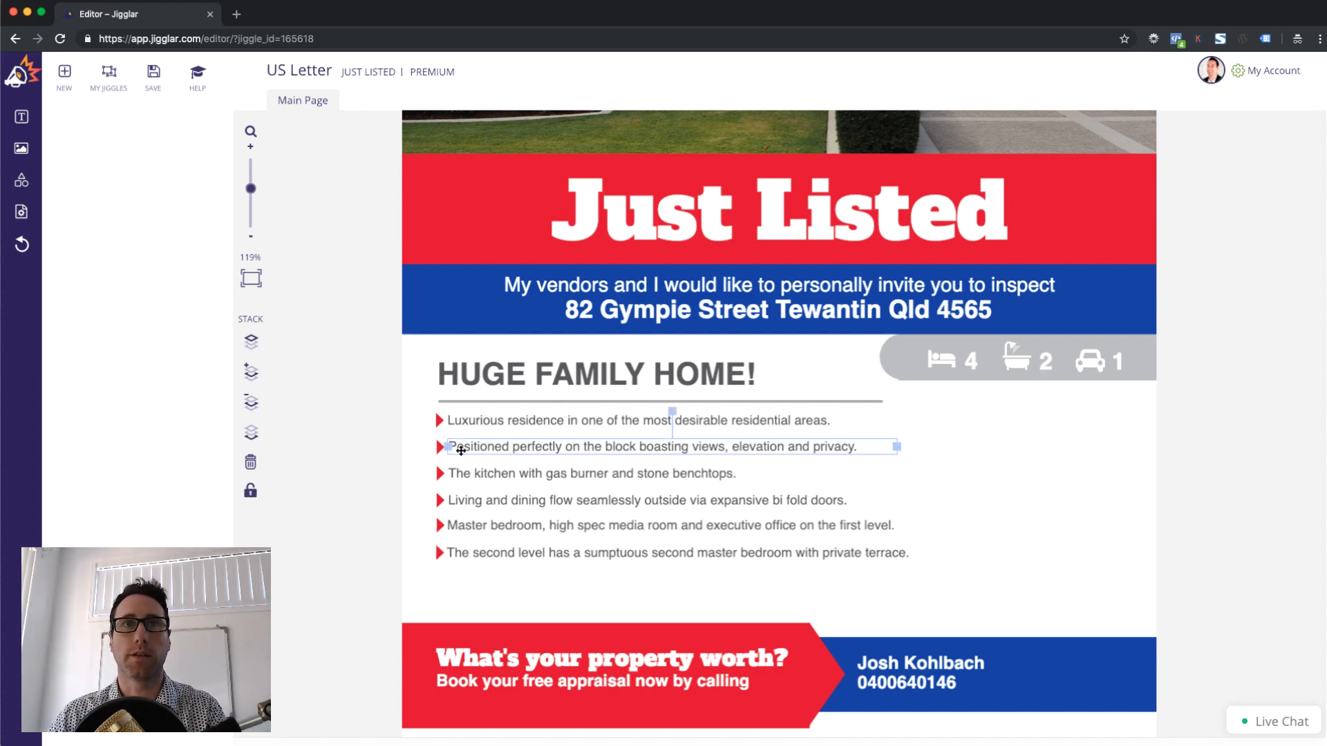
{"action": "left_click", "coordinate": [416, 447]}
{"action": "left_click_drag", "start_coordinate": [414, 414], "coordinate": [716, 578]}
{"action": "key", "text": "Down"}
{"action": "key", "text": "Down"}
{"action": "key", "text": "Down"}
{"action": "key", "text": "Down"}
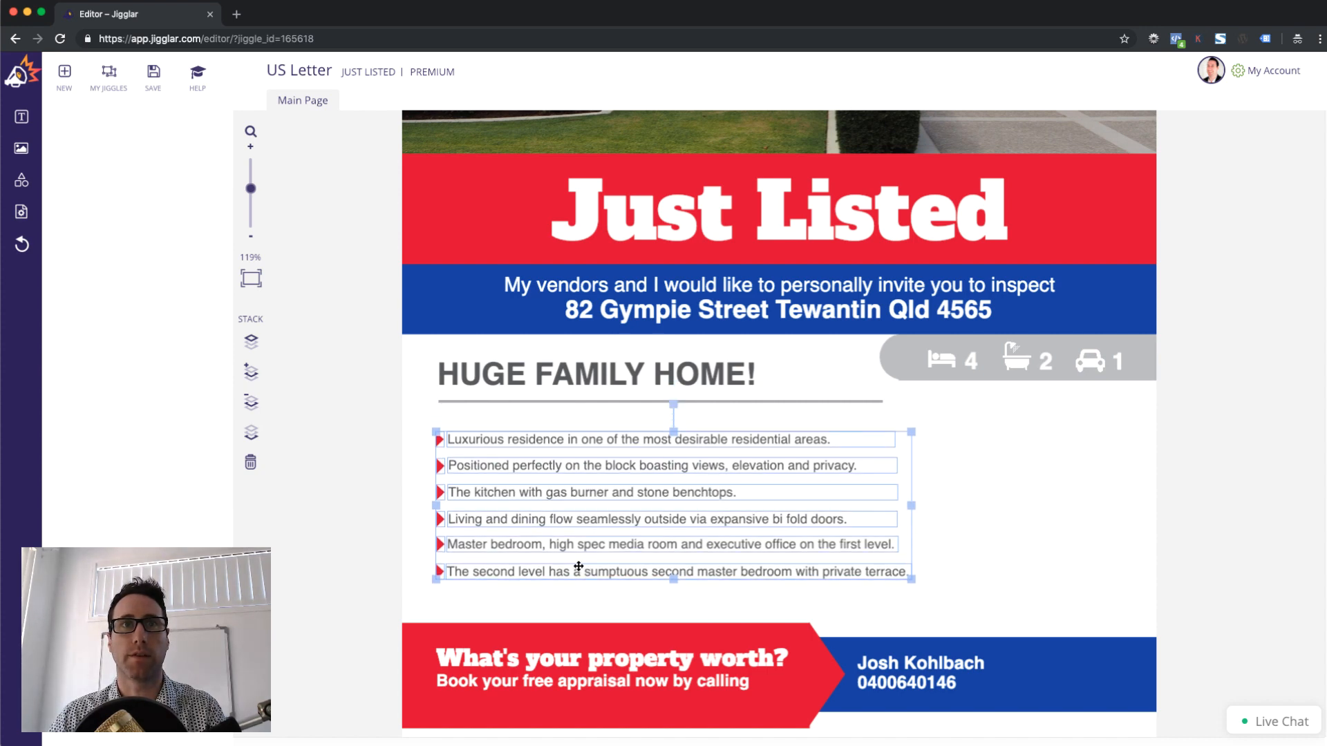
{"action": "key", "text": "Up"}
{"action": "left_click", "coordinate": [434, 410]}
Move the grey divider and the What's your property worth? text down slightly
{"action": "left_click", "coordinate": [460, 401]}
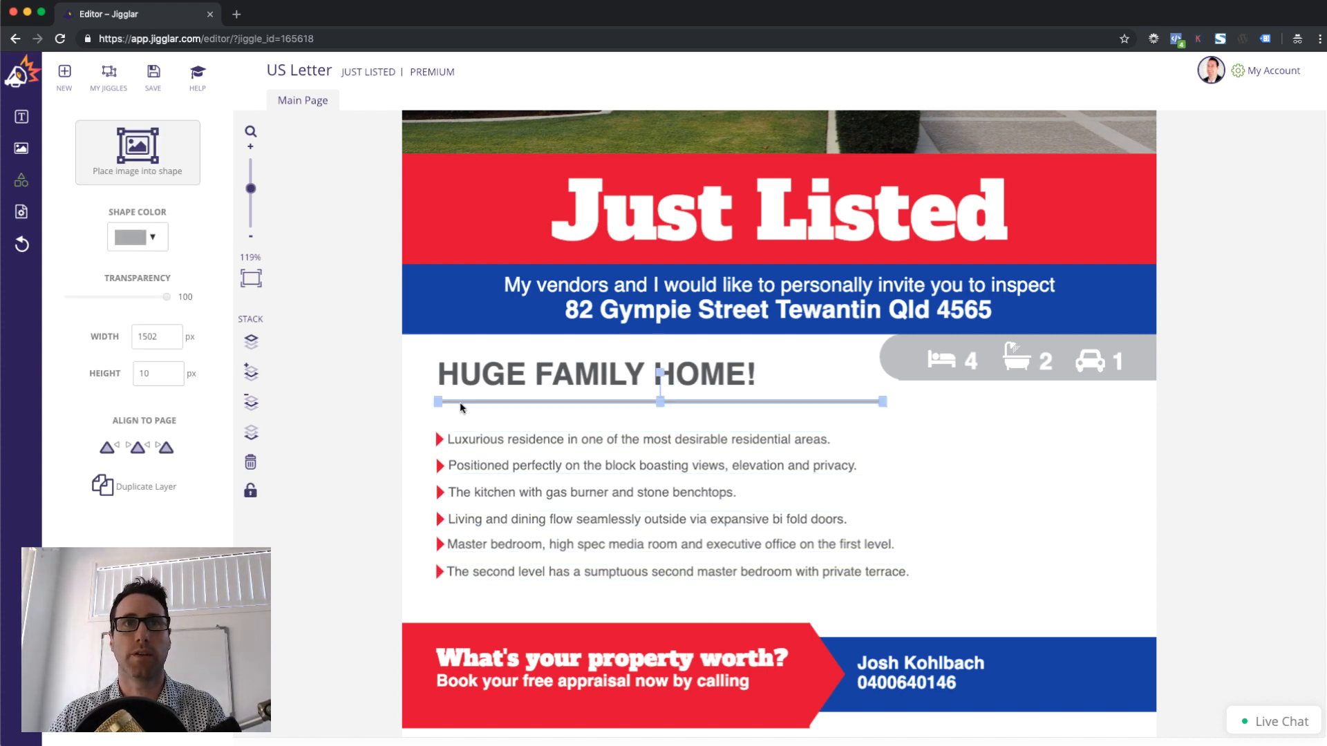
{"action": "key", "text": "Down"}
{"action": "left_click", "coordinate": [465, 368]}
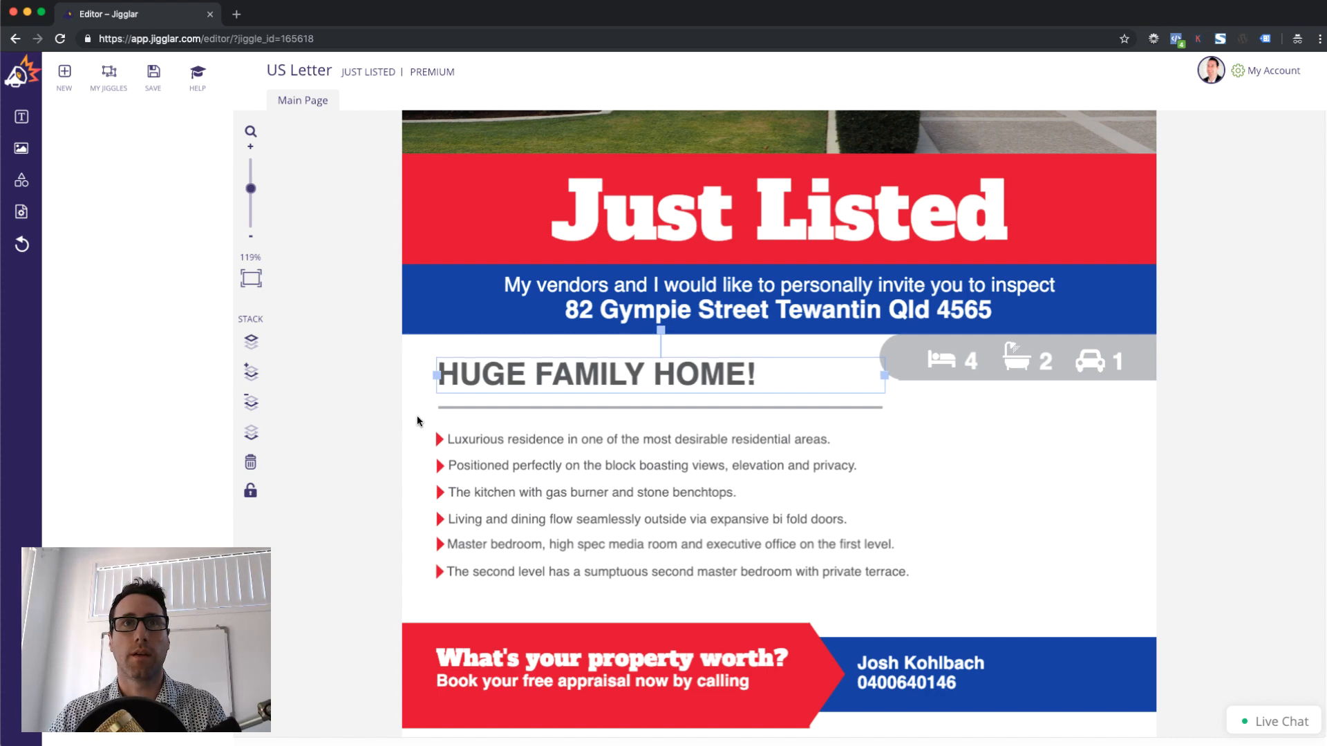
{"action": "left_click", "coordinate": [416, 415]}
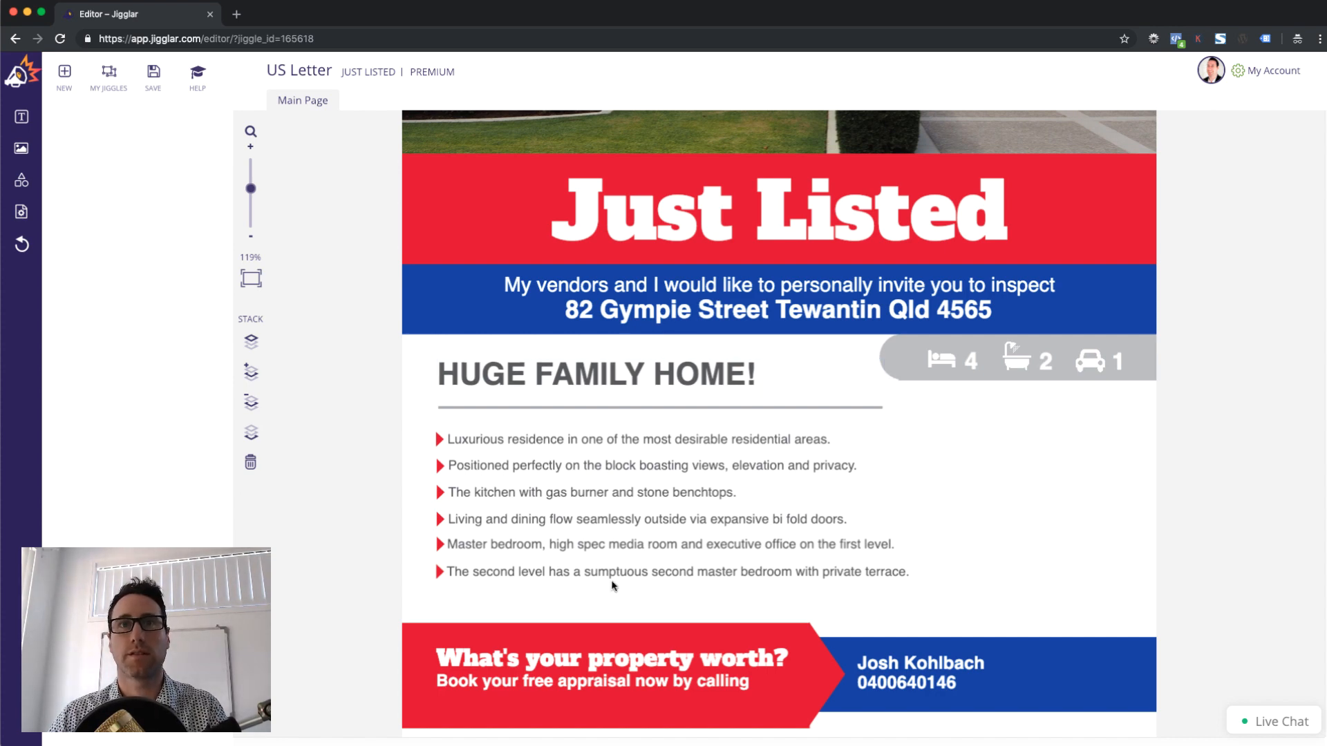
{"action": "left_click", "coordinate": [659, 655]}
{"action": "key", "text": "Down"}
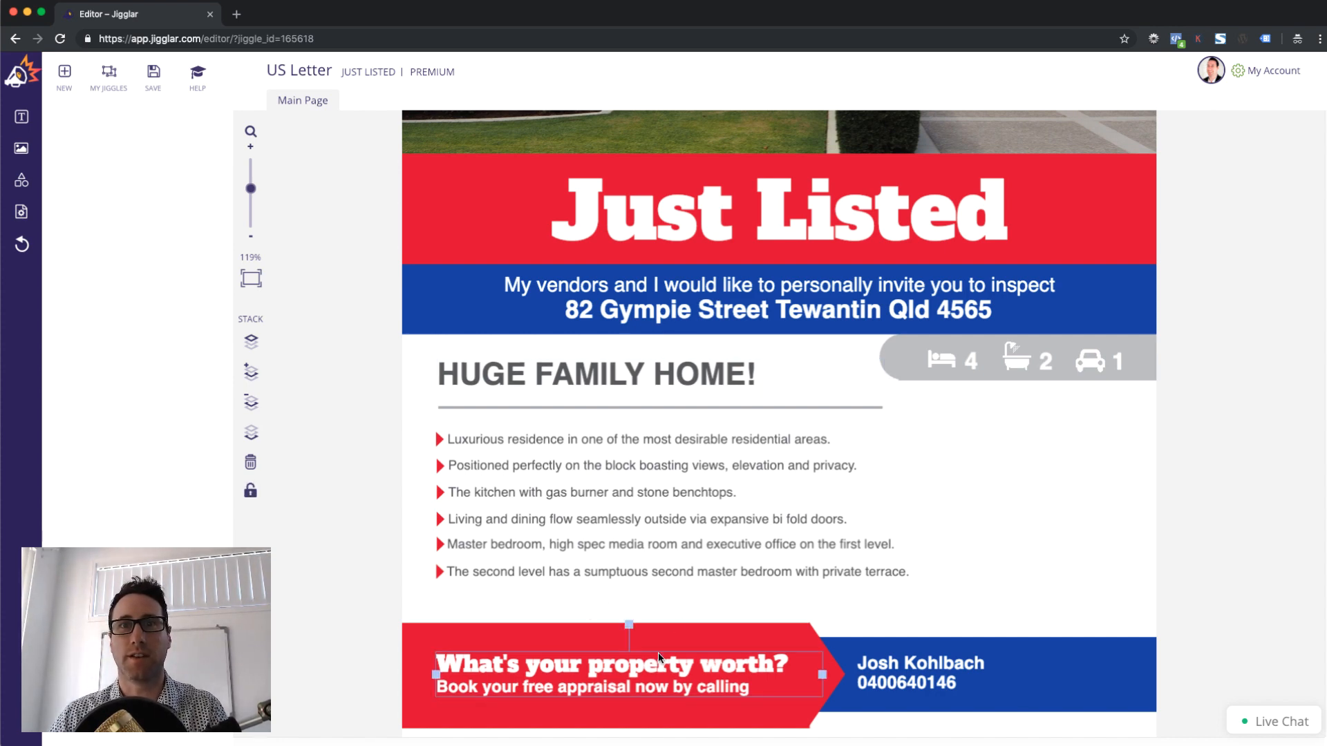
{"action": "left_click", "coordinate": [1043, 559]}
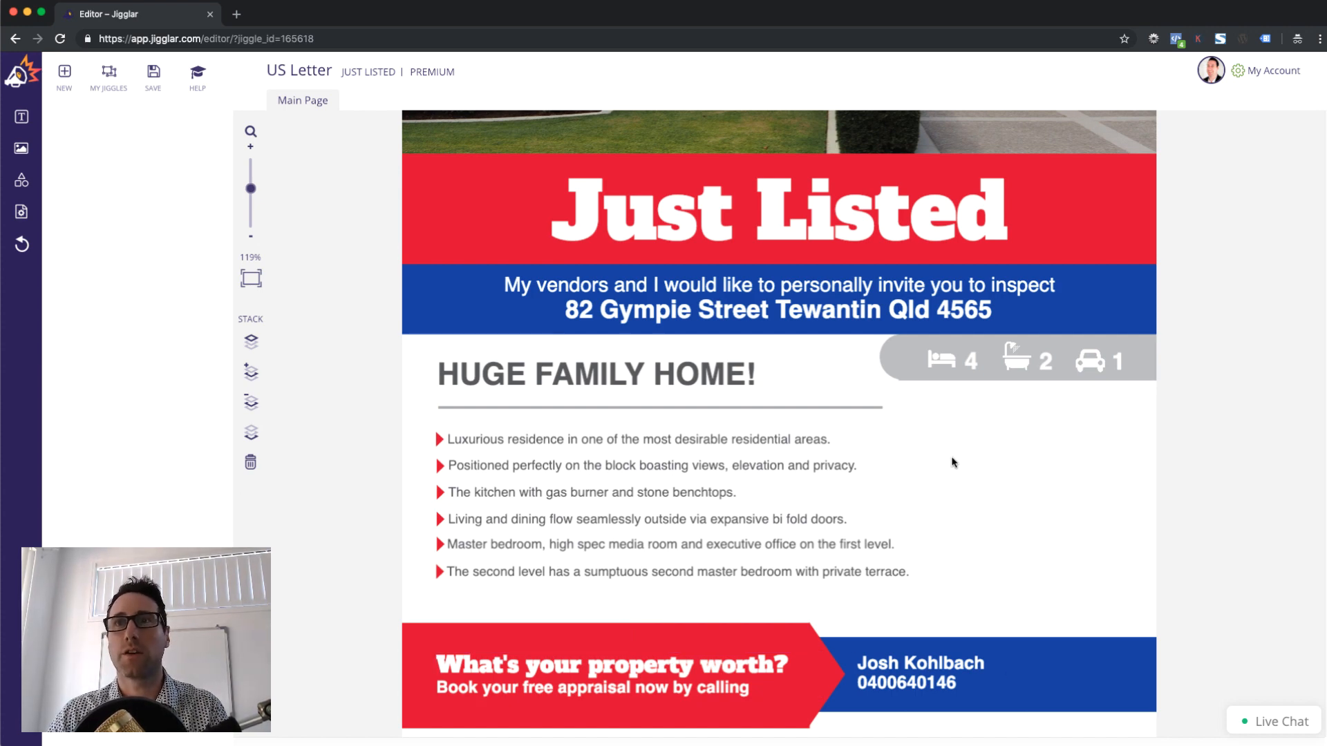
Insert the RE/MAX balloon logo from the General image library
{"action": "left_click", "coordinate": [21, 148]}
{"action": "left_click", "coordinate": [134, 144]}
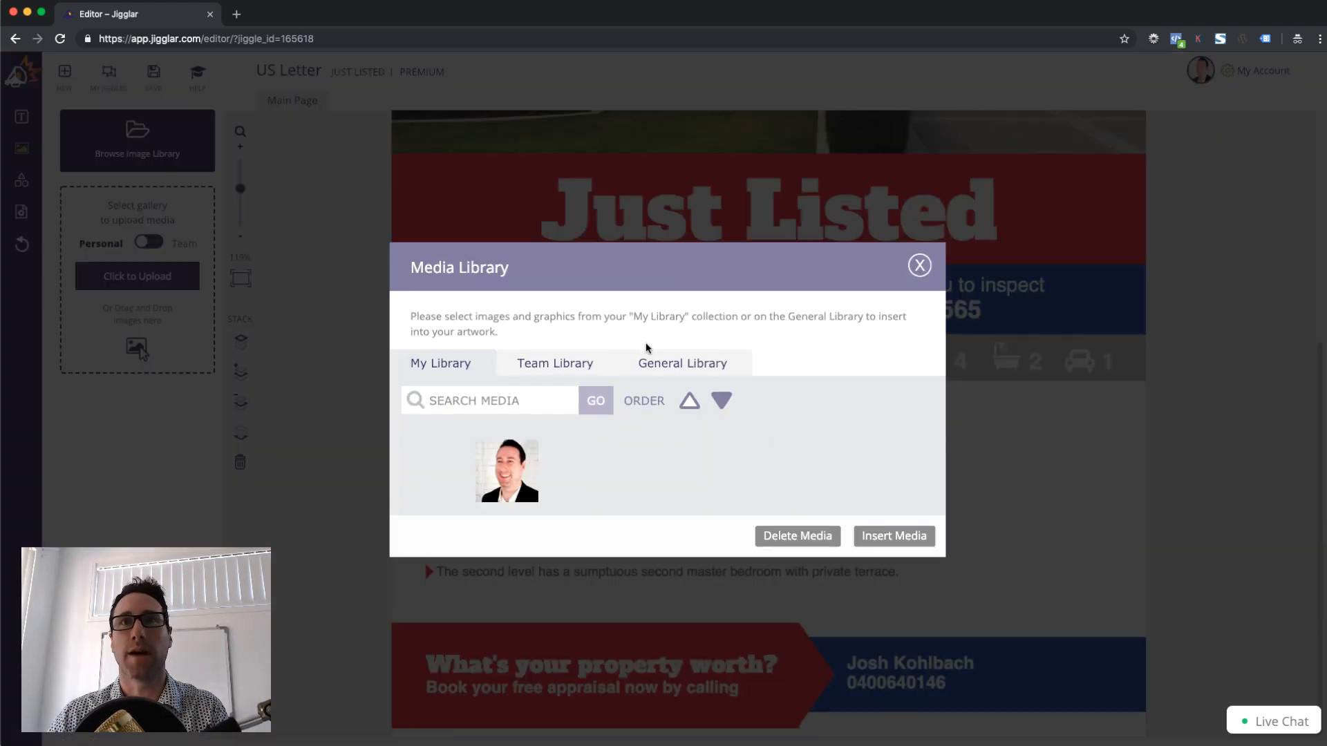
{"action": "left_click", "coordinate": [670, 368]}
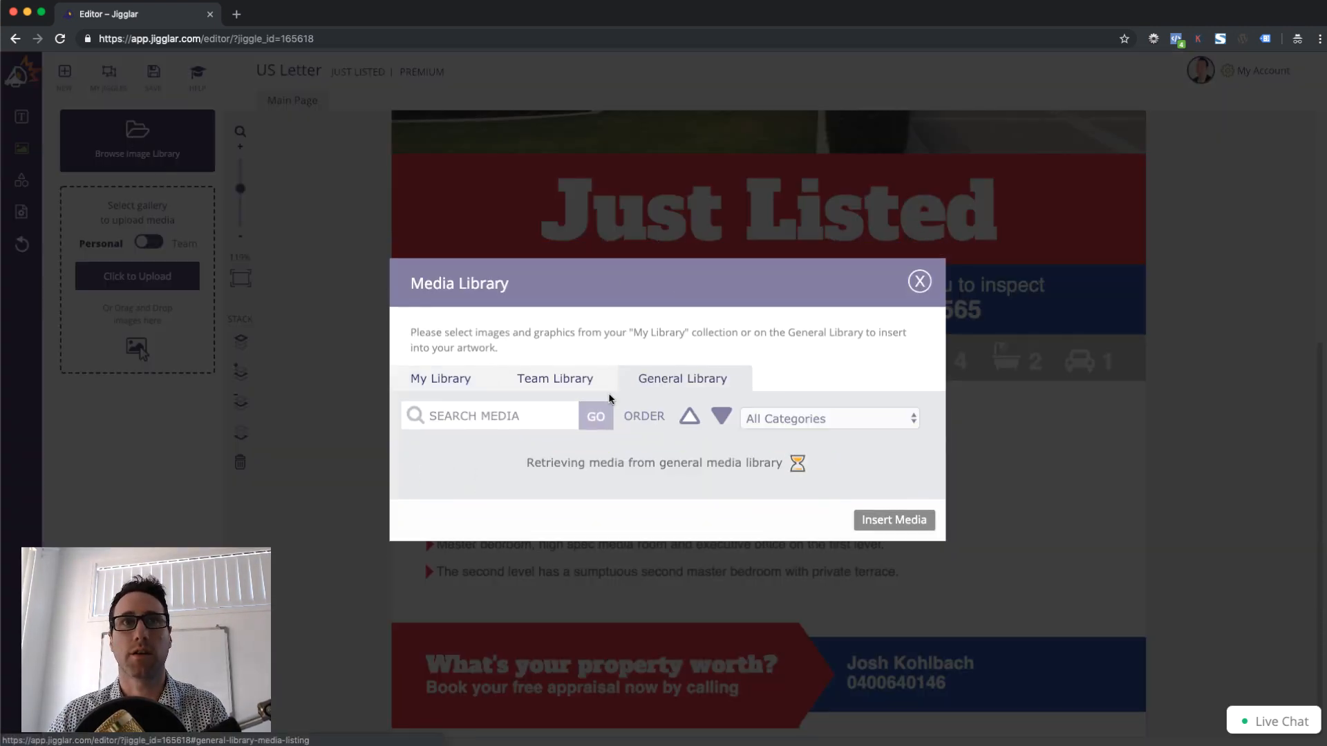
{"action": "left_click", "coordinate": [886, 477]}
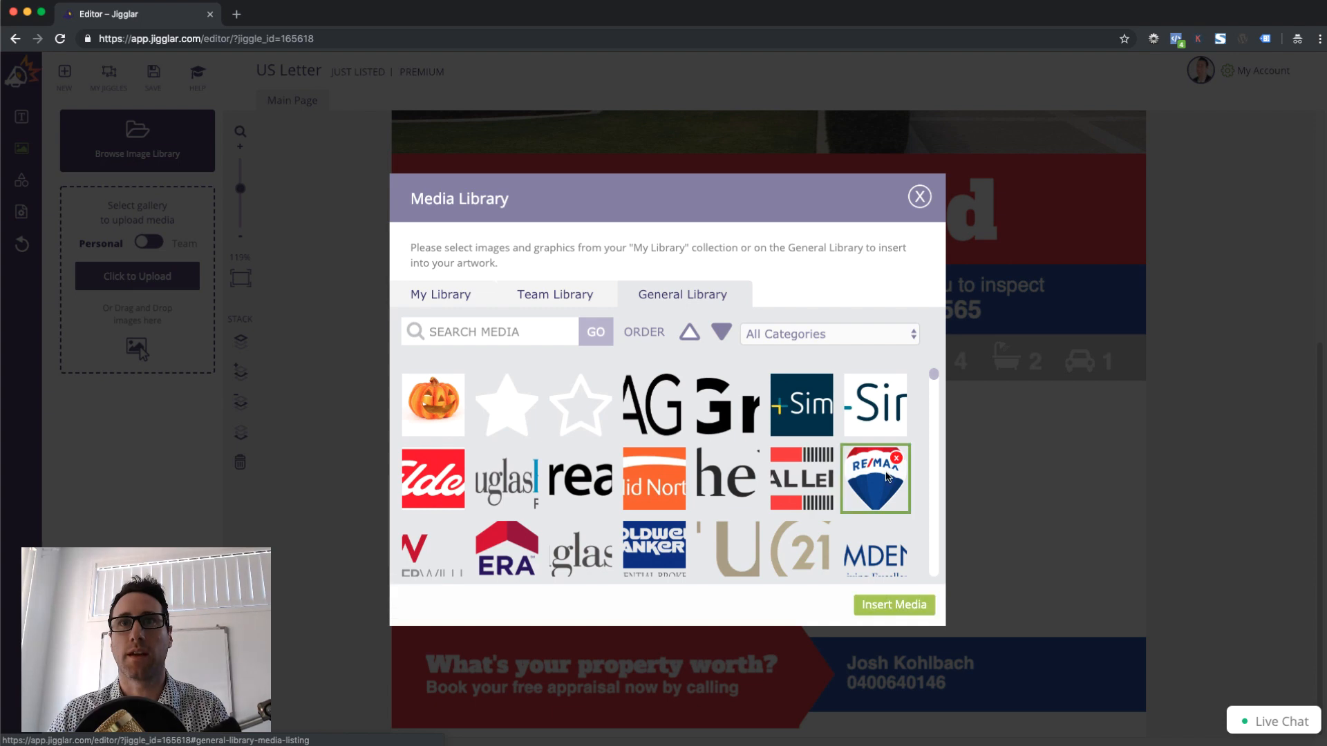
{"action": "left_click", "coordinate": [887, 602]}
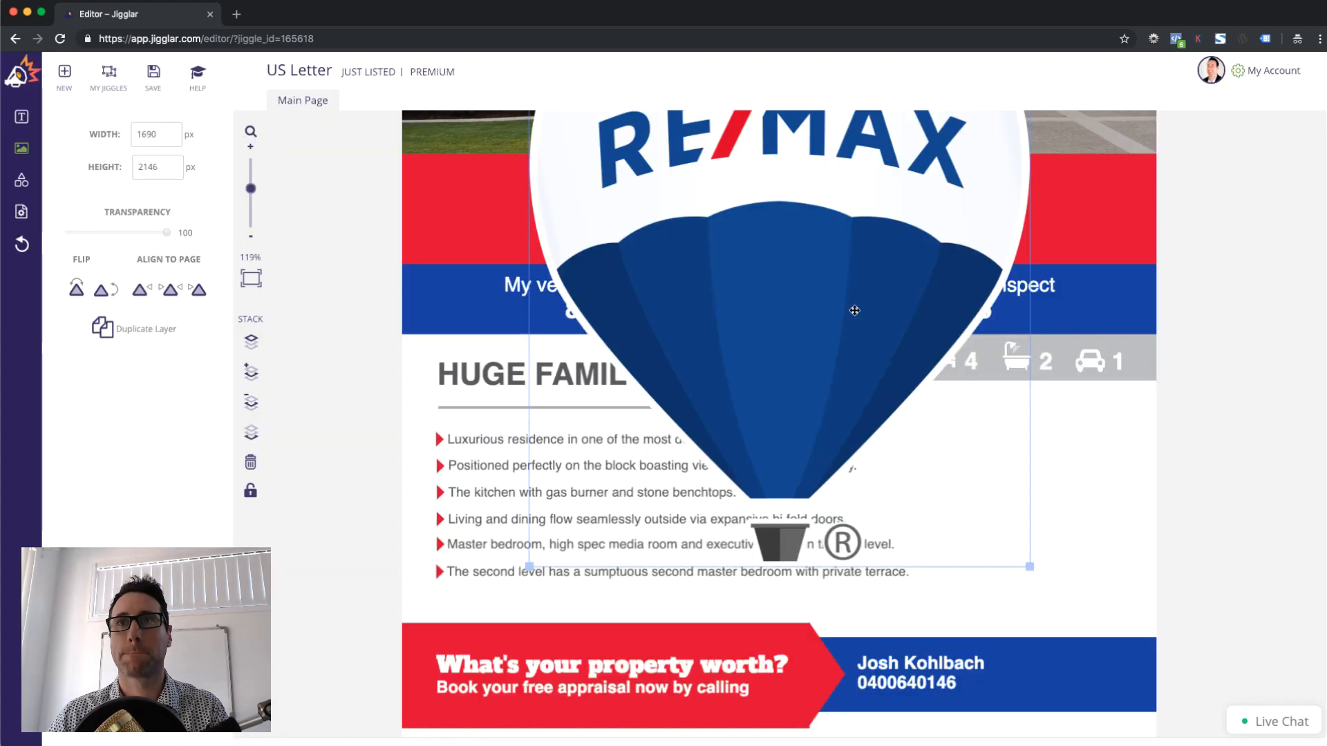
Resize the balloon logo to 498 × 632 px and place it beside the bullet list
{"action": "left_click_drag", "start_coordinate": [821, 384], "coordinate": [836, 537]}
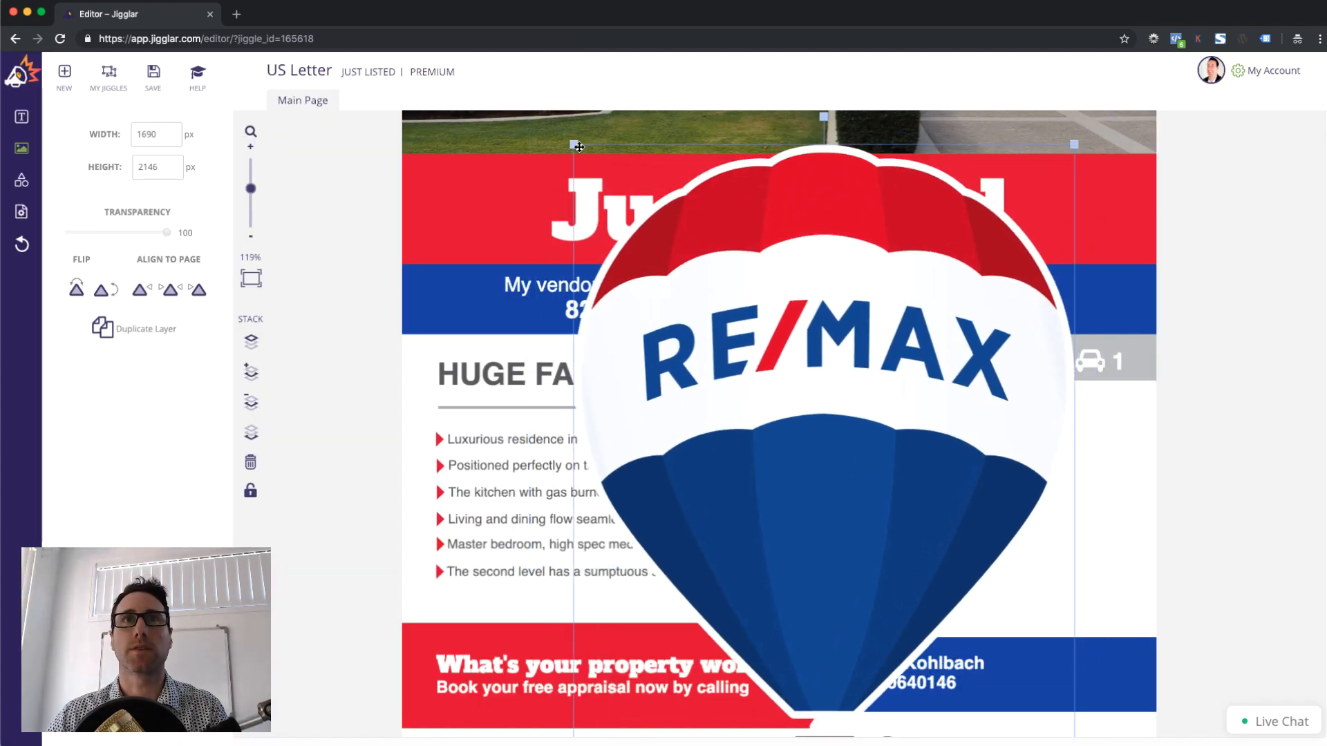
{"action": "left_click_drag", "start_coordinate": [573, 144], "coordinate": [1026, 452]}
{"action": "left_click_drag", "start_coordinate": [1118, 621], "coordinate": [1096, 592]}
{"action": "mouse_move", "coordinate": [1038, 485]}
{"action": "left_mouse_down"}
{"action": "mouse_move", "coordinate": [1042, 497]}
{"action": "mouse_move", "coordinate": [1042, 483]}
{"action": "left_mouse_up"}
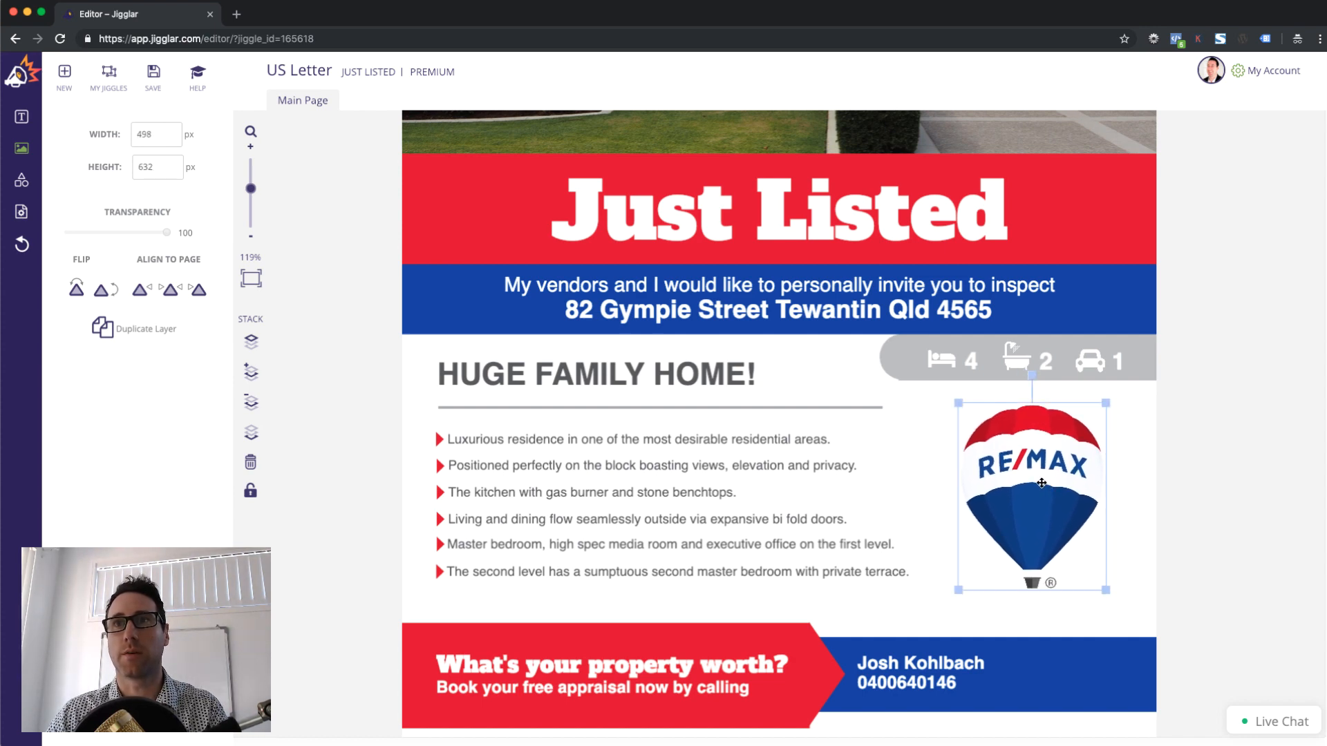
Lock the RE/MAX logo and the divider line under the heading
{"action": "left_click", "coordinate": [250, 491]}
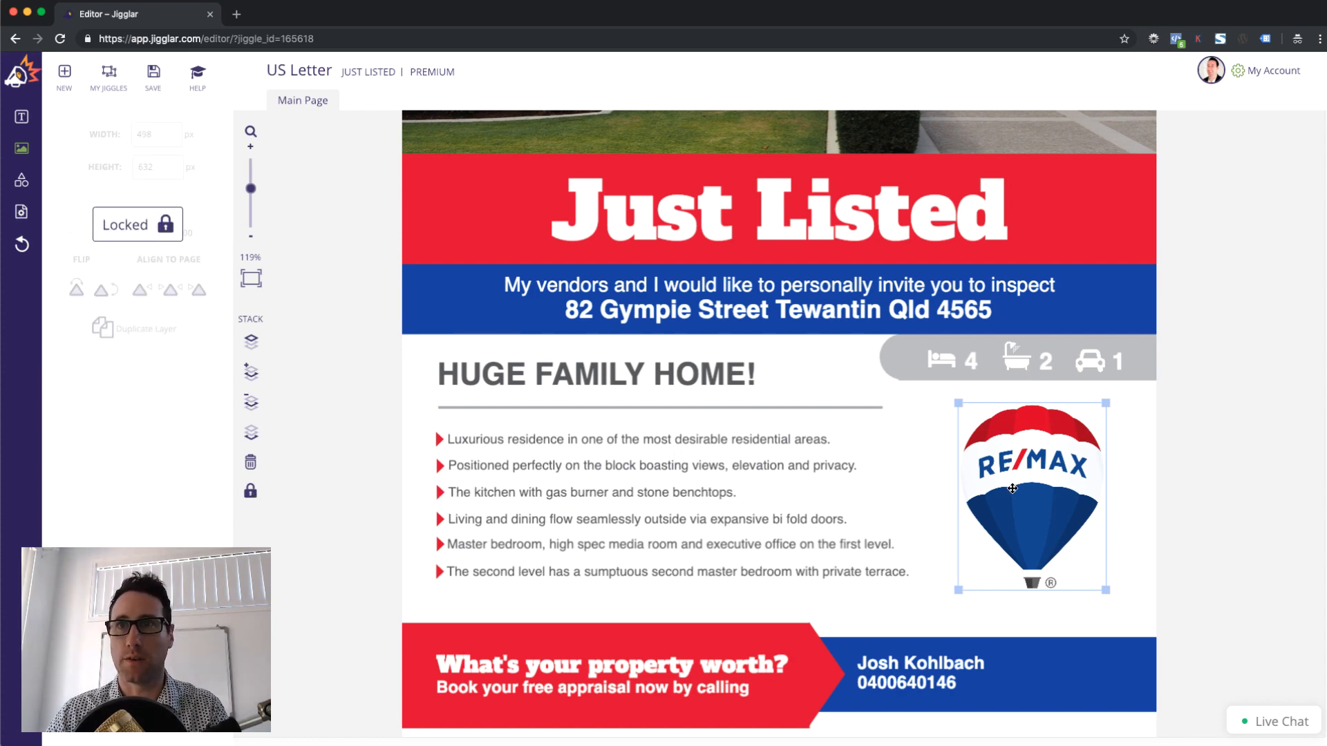
{"action": "left_click", "coordinate": [1254, 508]}
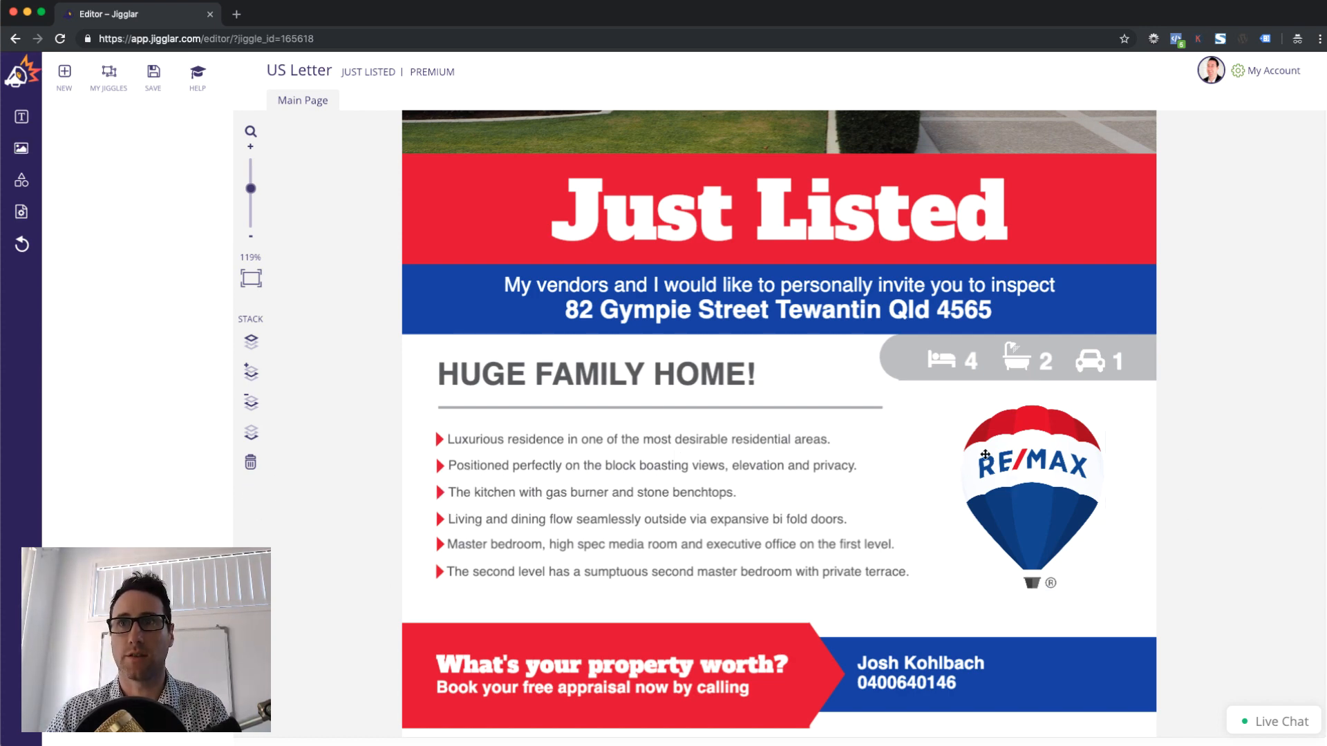
{"action": "left_click", "coordinate": [738, 409]}
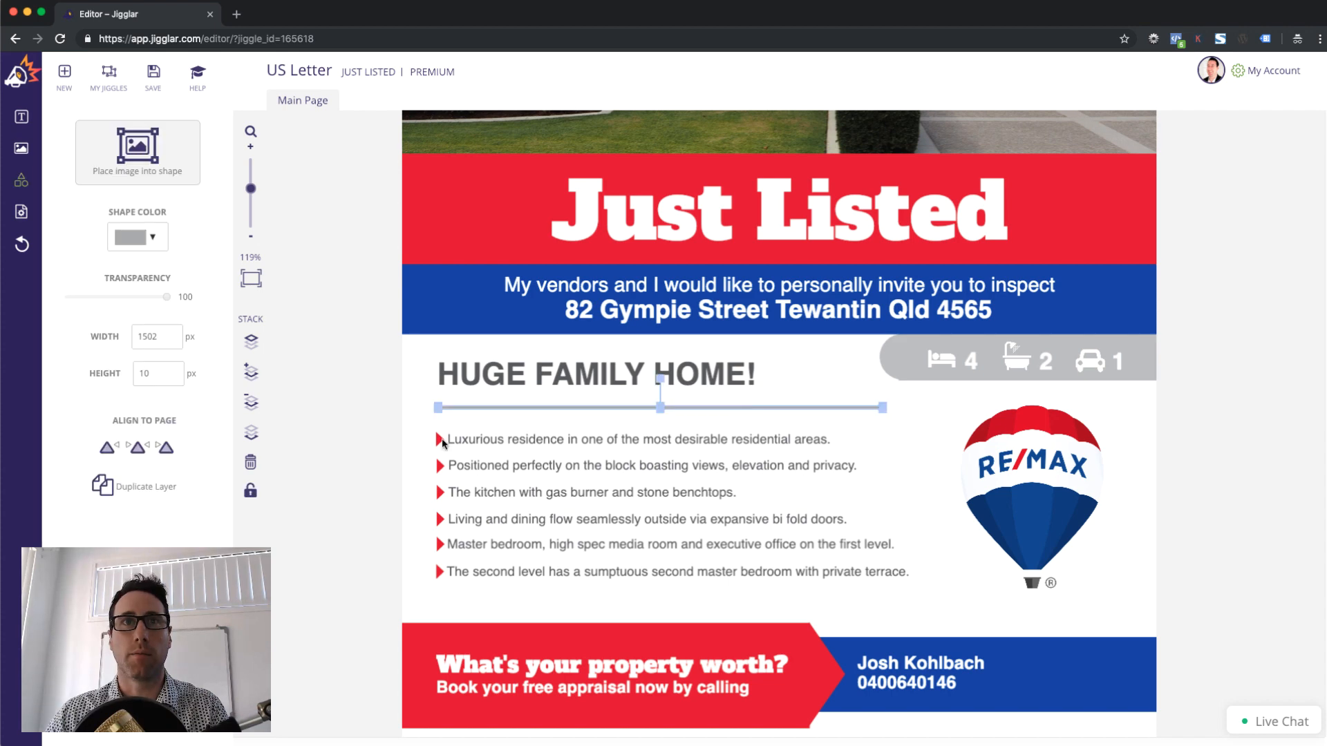
{"action": "left_click", "coordinate": [252, 492]}
{"action": "left_click", "coordinate": [1202, 722]}
Lock the blue and red bottom banners, the arrow tip and the appraisal text
{"action": "left_click", "coordinate": [1112, 677]}
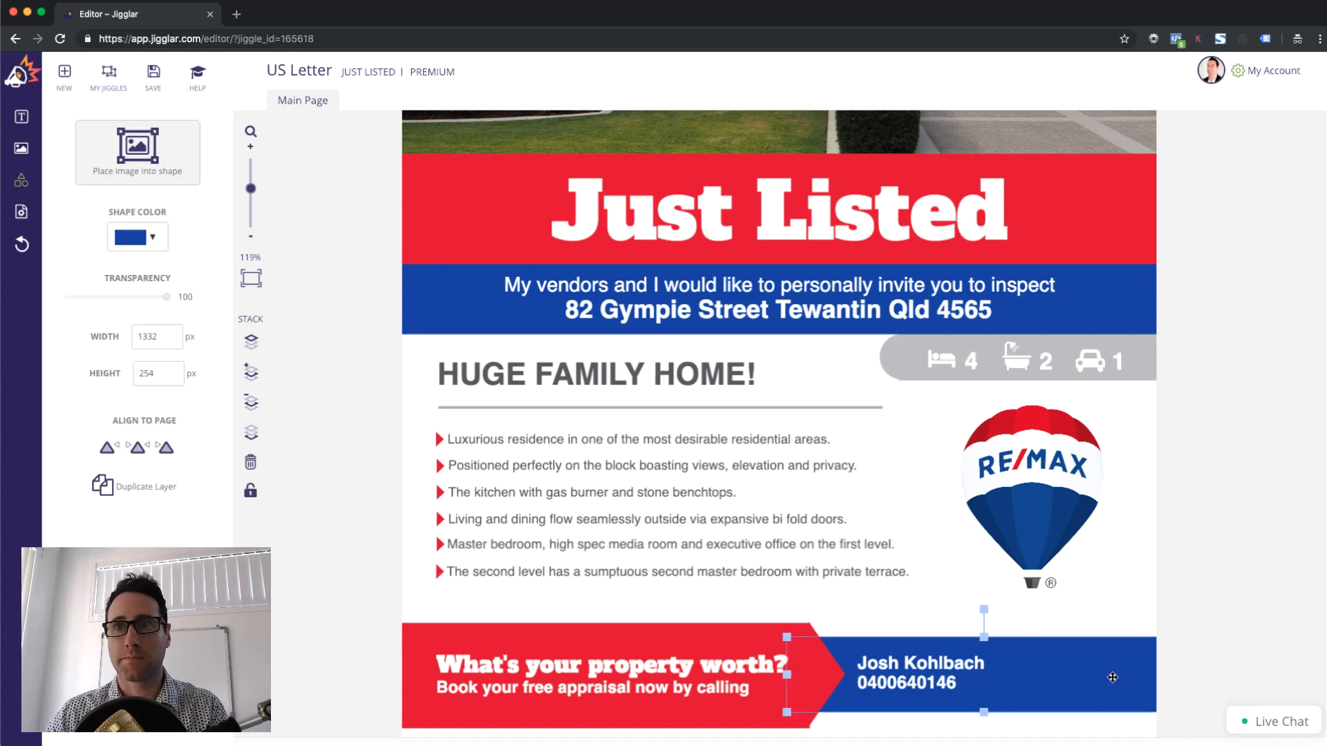
{"action": "left_click", "coordinate": [250, 490]}
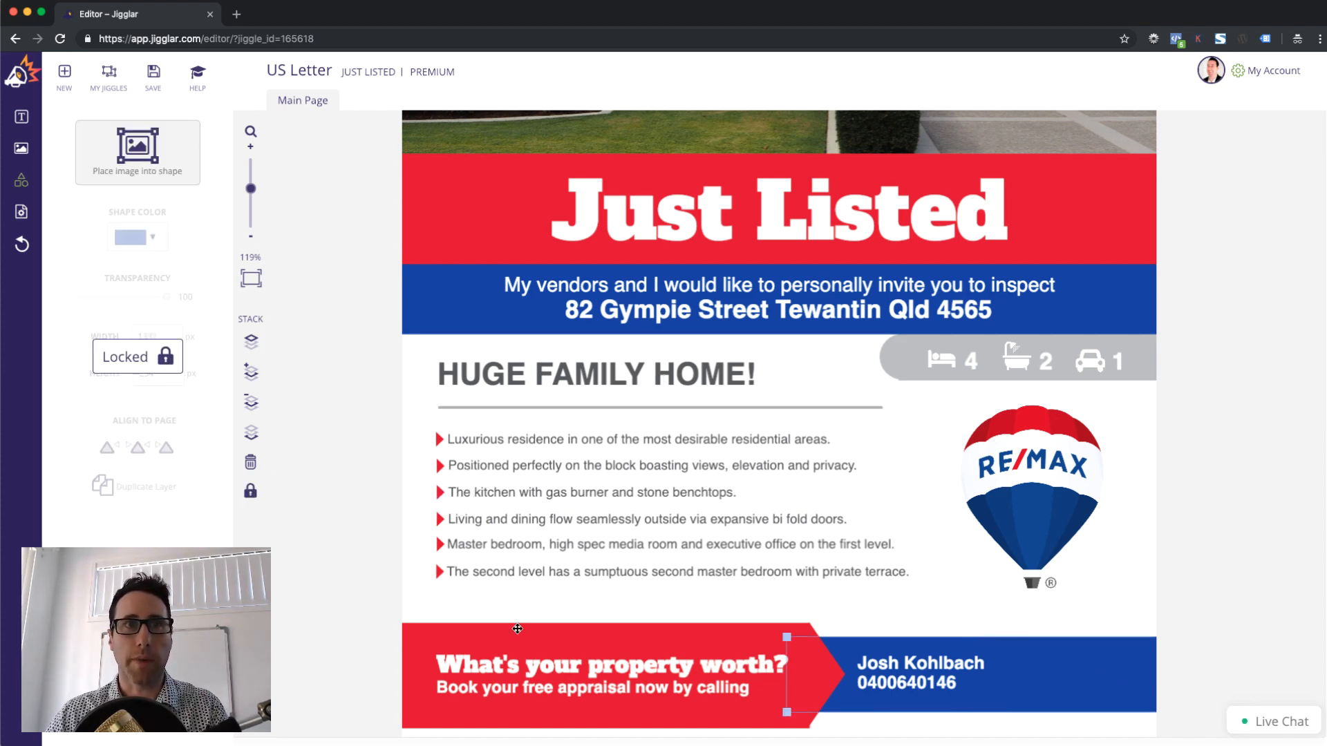
{"action": "left_click", "coordinate": [669, 637]}
{"action": "left_click", "coordinate": [250, 491]}
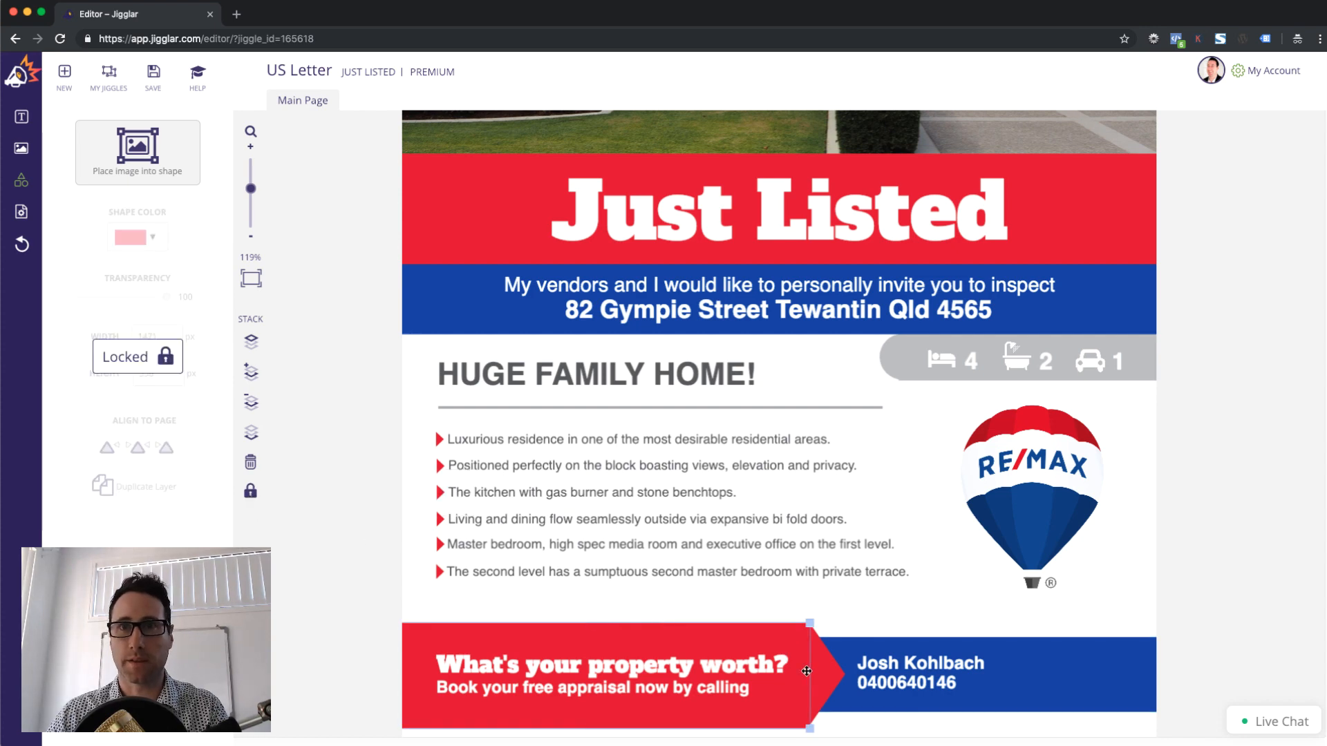
{"action": "left_click", "coordinate": [827, 672]}
{"action": "left_click", "coordinate": [246, 492]}
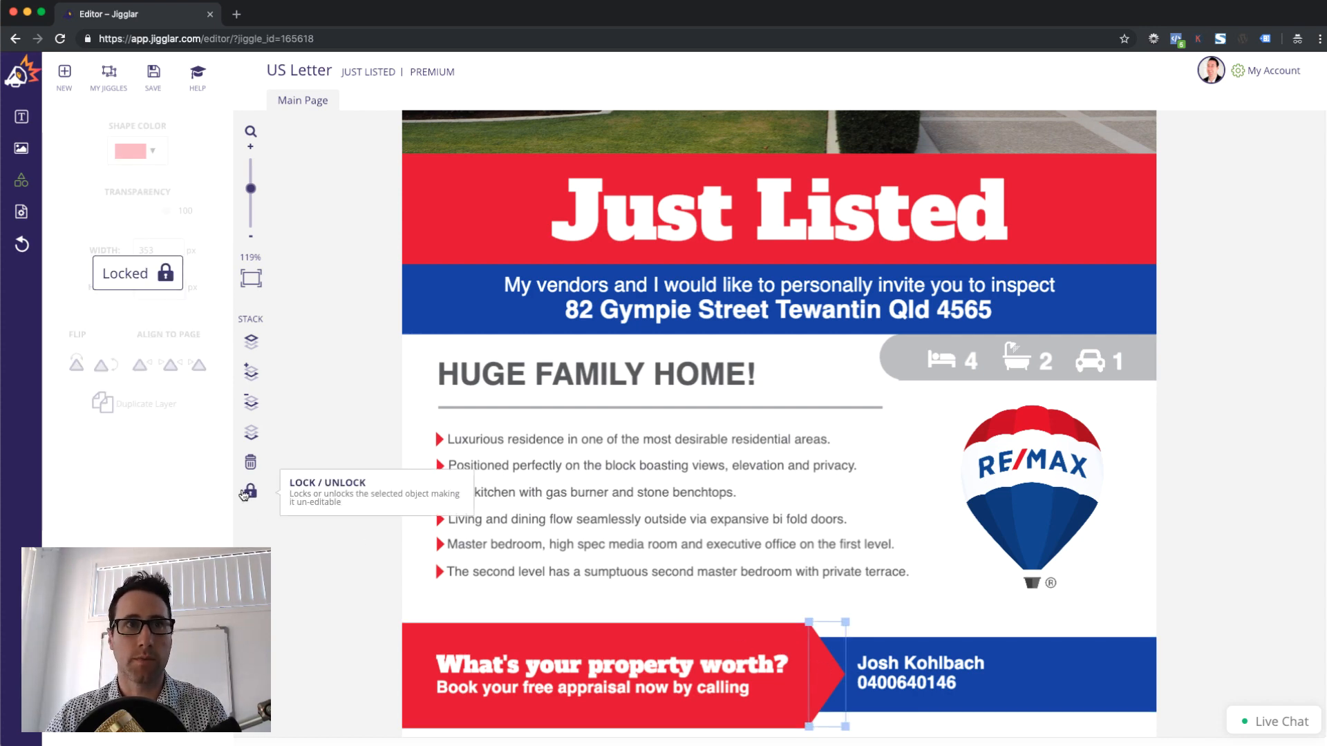
{"action": "left_click", "coordinate": [595, 681]}
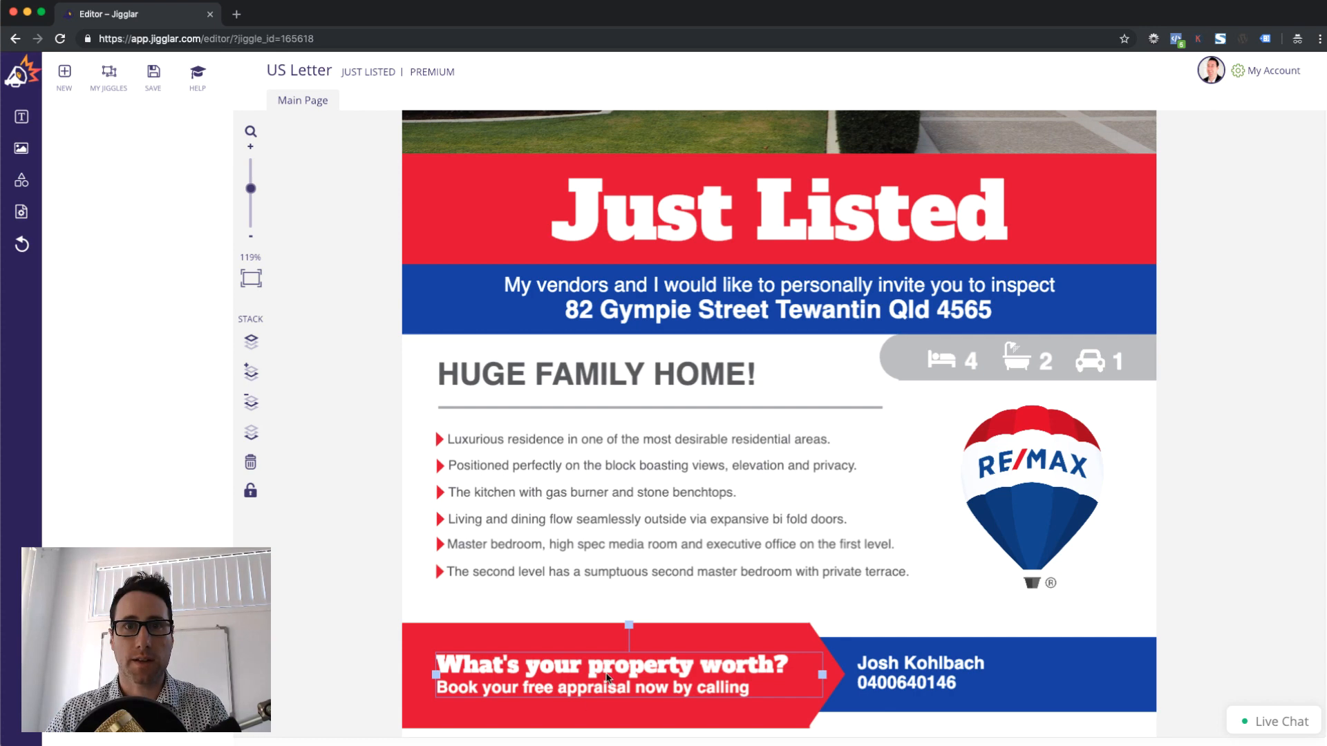
{"action": "left_click", "coordinate": [250, 491]}
{"action": "left_click", "coordinate": [916, 677]}
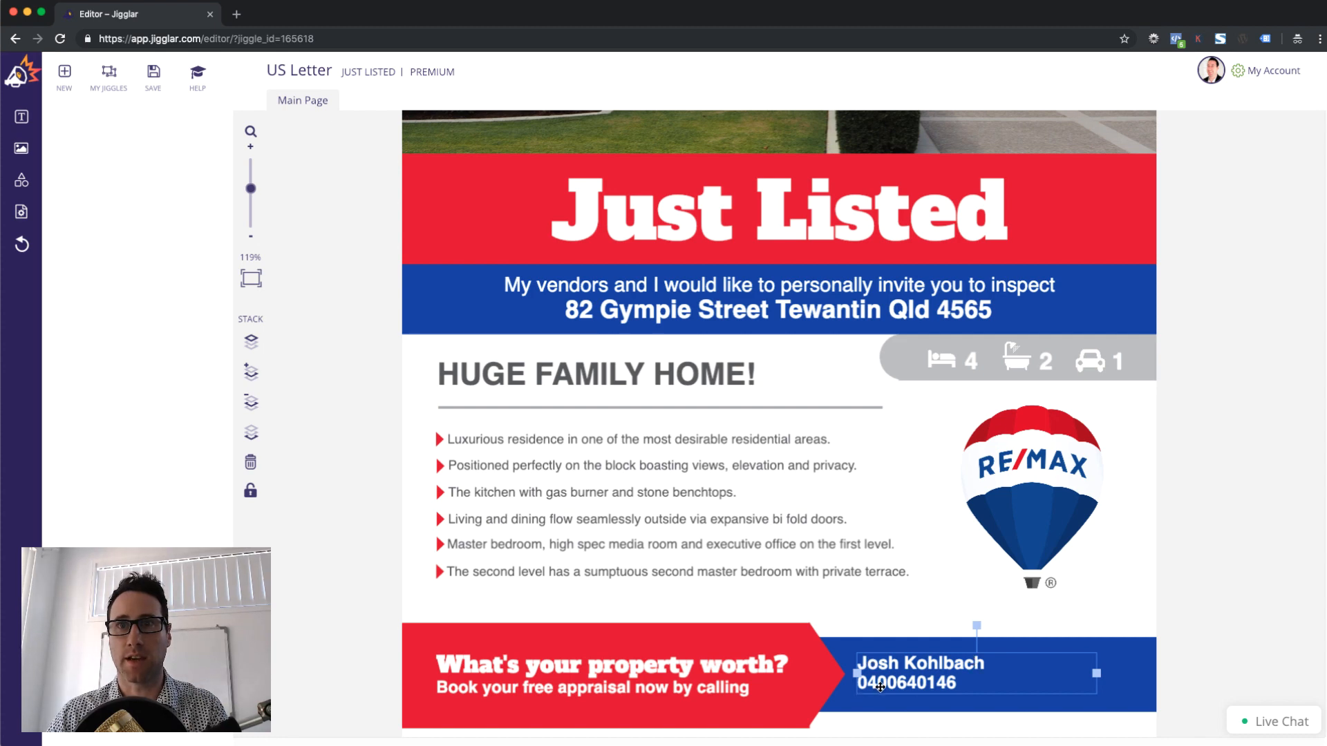
{"action": "left_click", "coordinate": [1203, 632]}
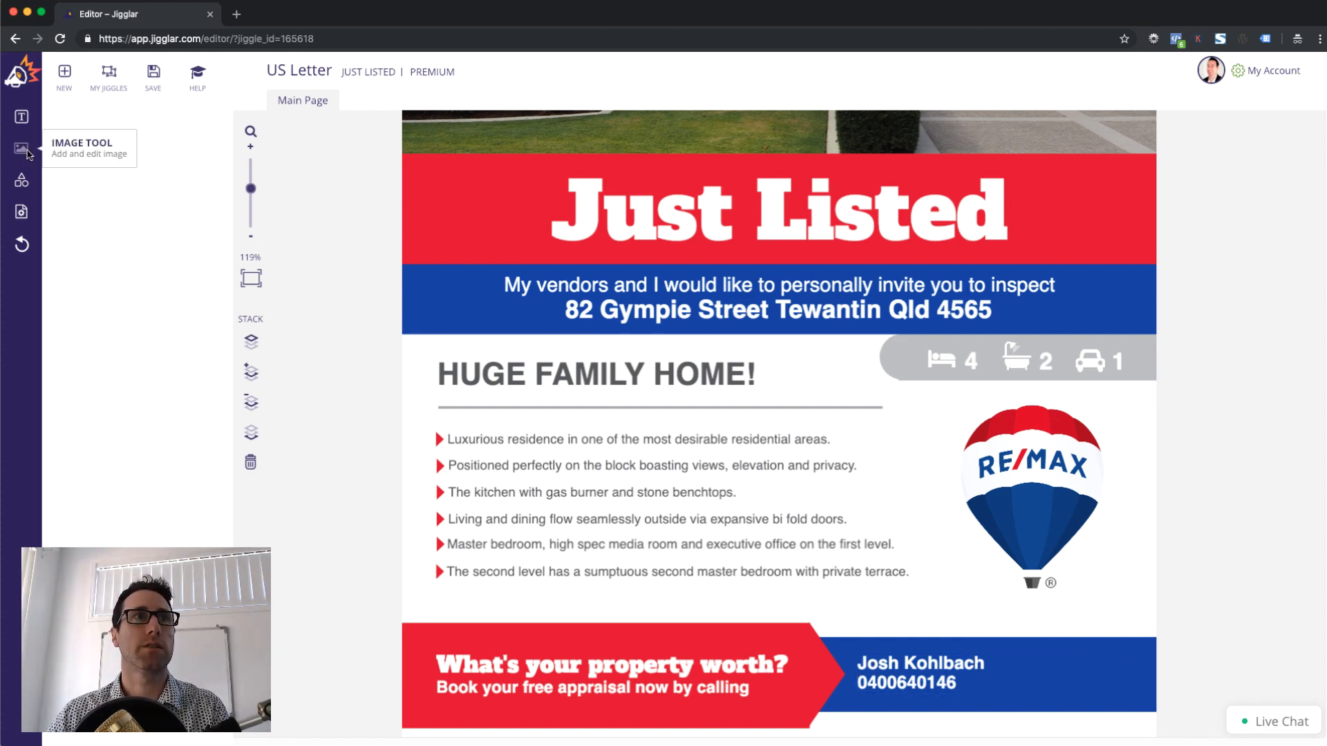
Try a rectangle over the blue banner, delete it, and open the Image Library
{"action": "left_click", "coordinate": [20, 184]}
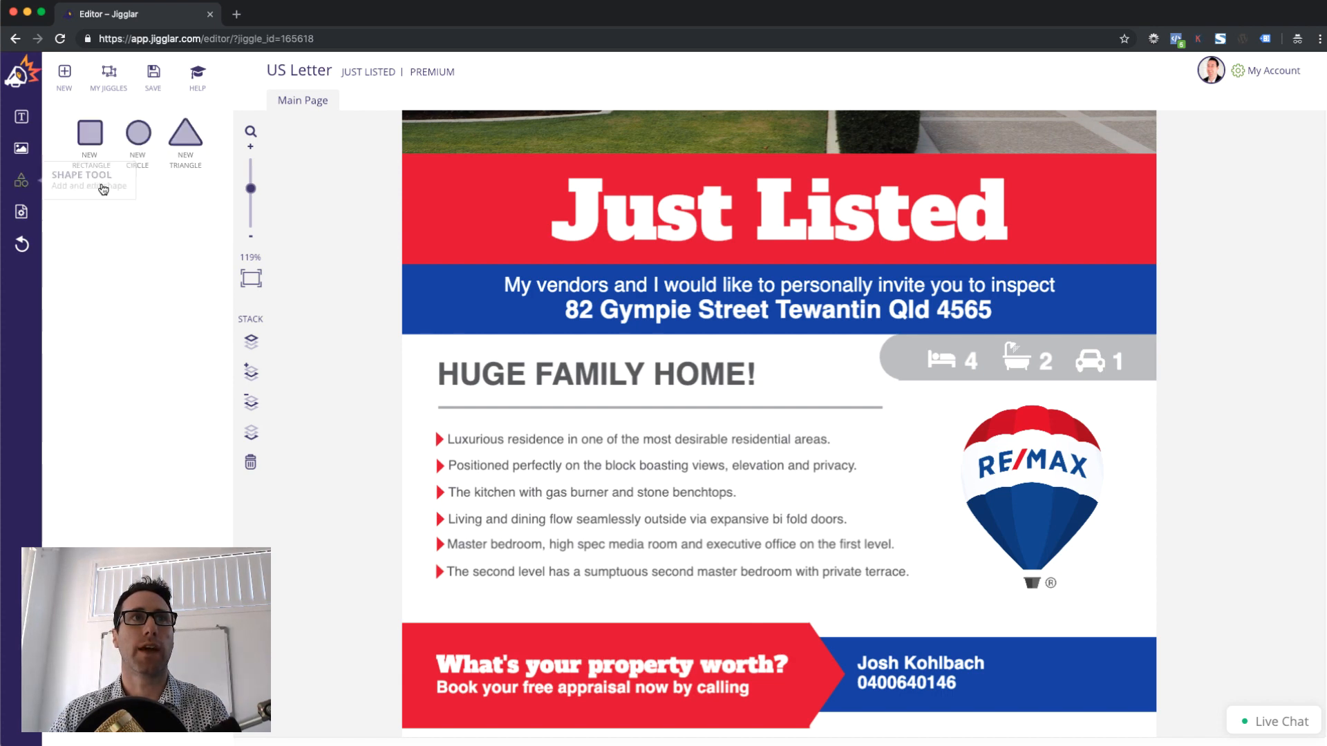
{"action": "left_click", "coordinate": [97, 134]}
{"action": "left_click_drag", "start_coordinate": [724, 347], "coordinate": [1055, 641]}
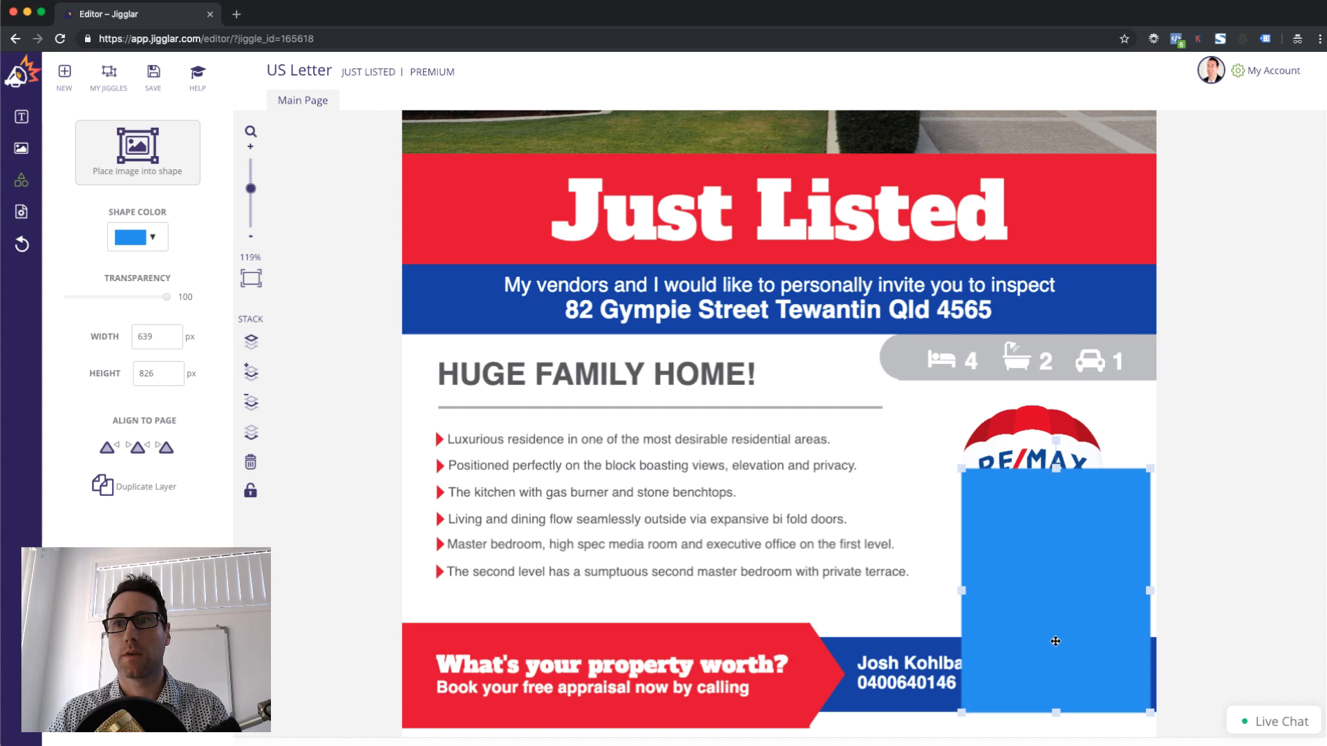
{"action": "left_click_drag", "start_coordinate": [963, 469], "coordinate": [1094, 636]}
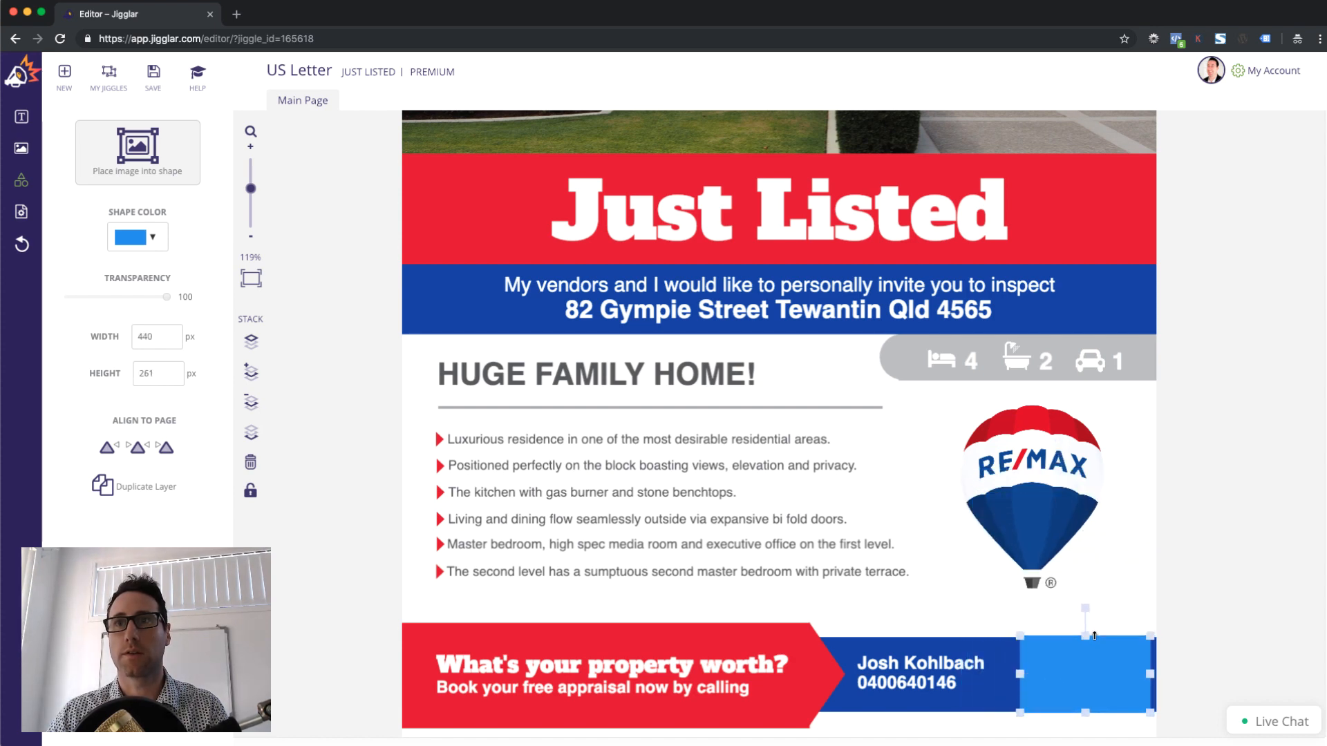
{"action": "key", "text": "Delete"}
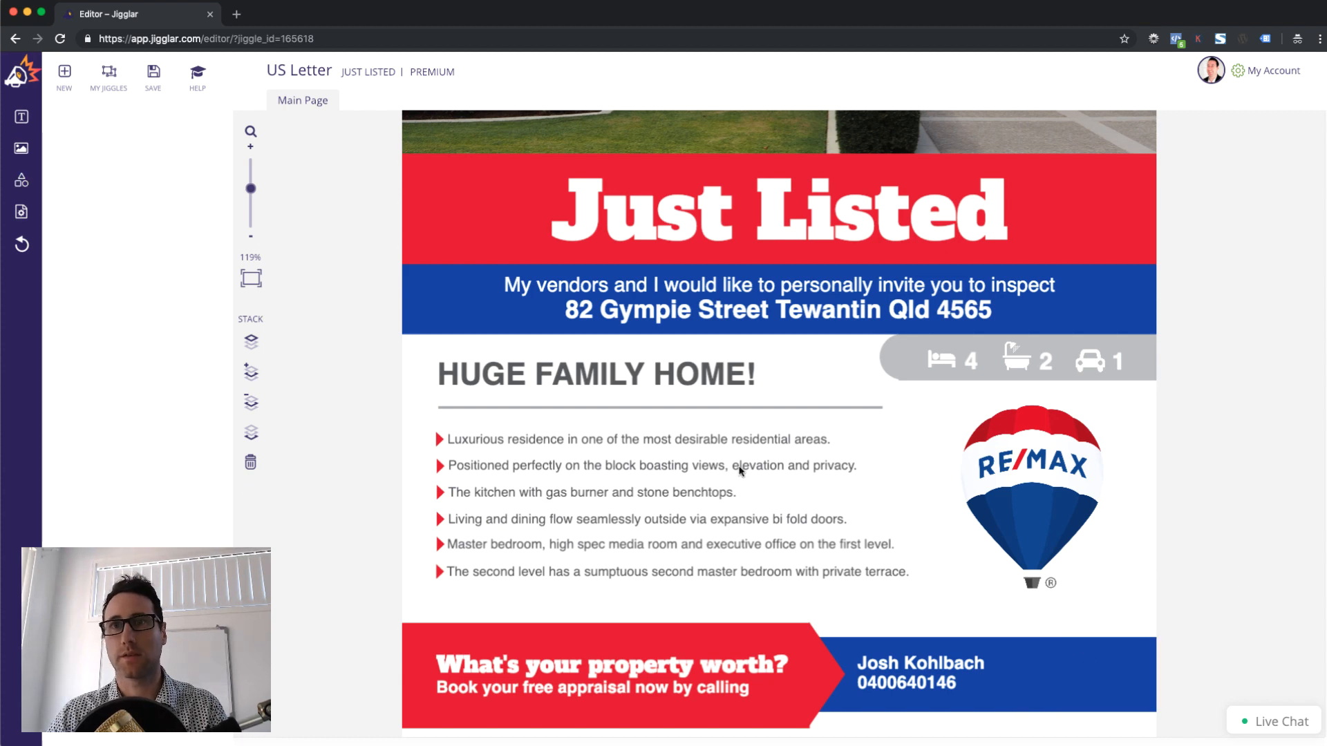
{"action": "left_click", "coordinate": [21, 148]}
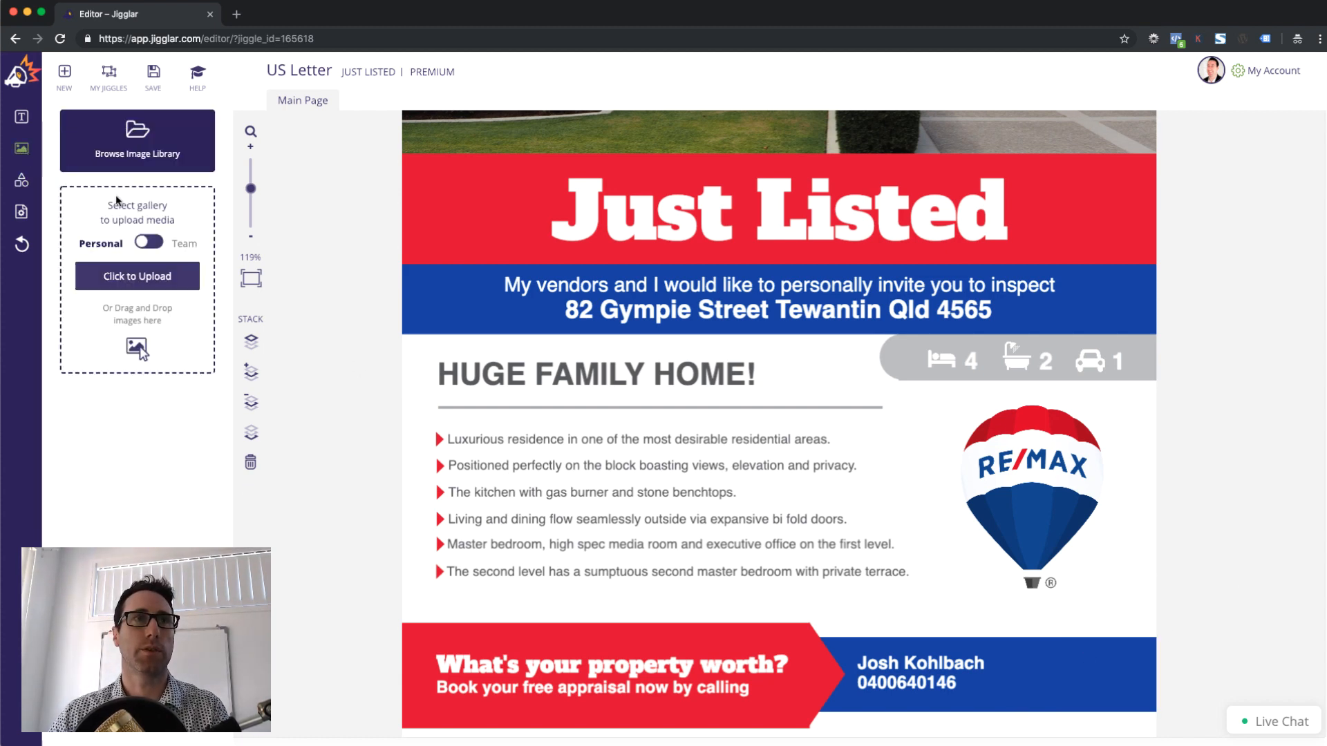
{"action": "left_click", "coordinate": [127, 153]}
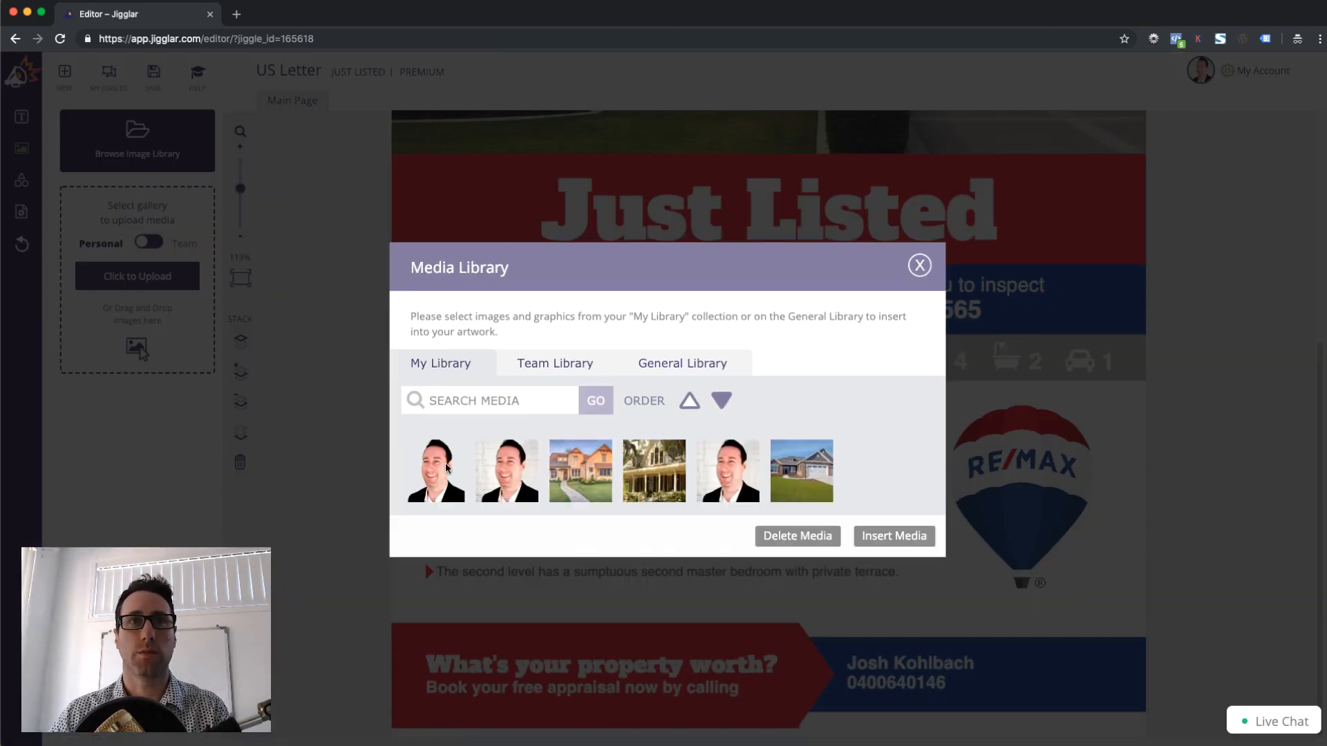
Insert the first agent headshot, shrink it, and place it in the bottom-right corner
{"action": "left_click", "coordinate": [446, 468]}
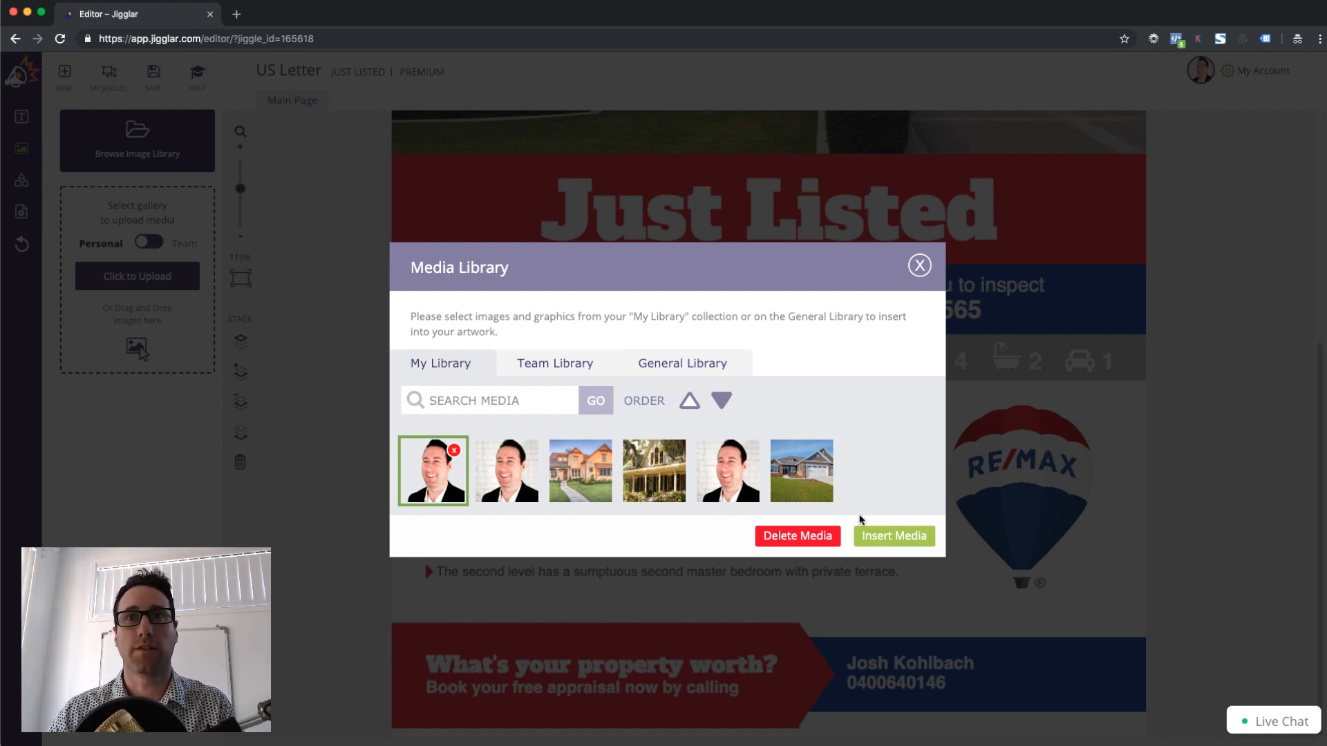
{"action": "left_click", "coordinate": [893, 540]}
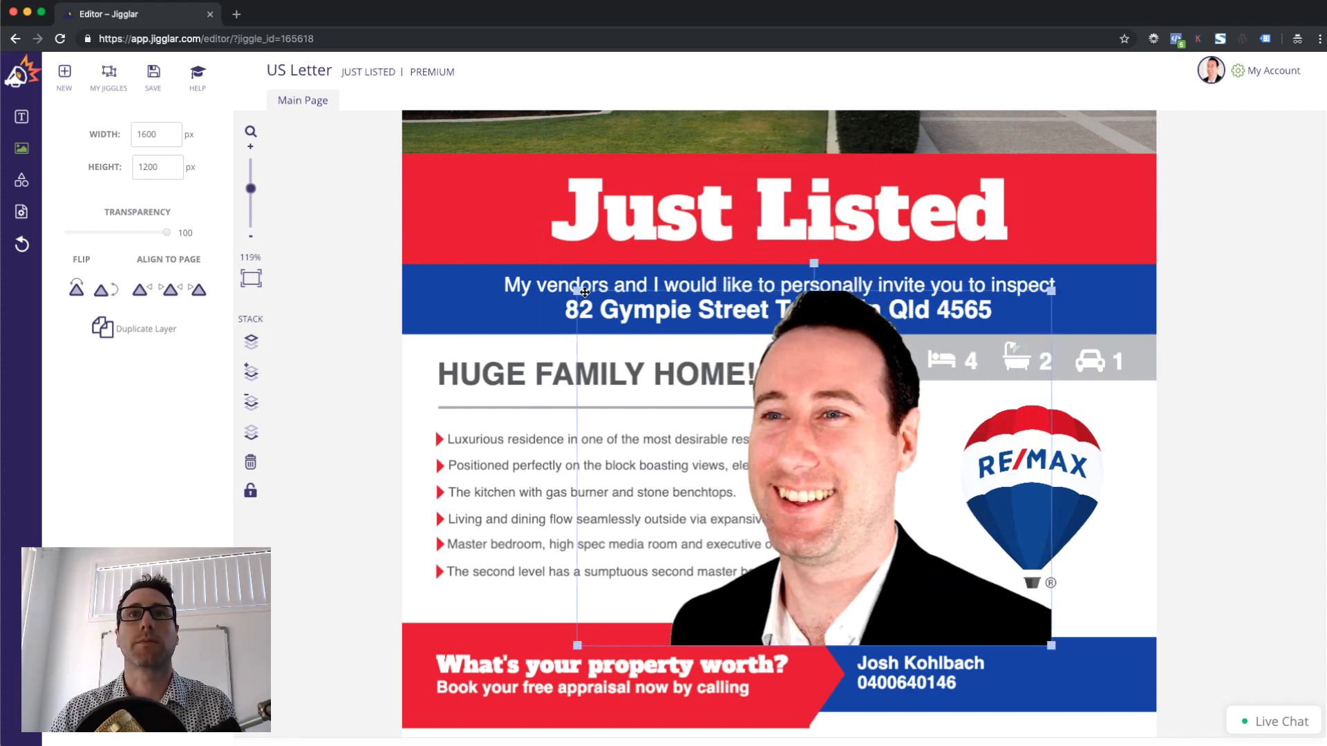
{"action": "left_click_drag", "start_coordinate": [584, 292], "coordinate": [893, 487]}
{"action": "left_click_drag", "start_coordinate": [956, 571], "coordinate": [1055, 635]}
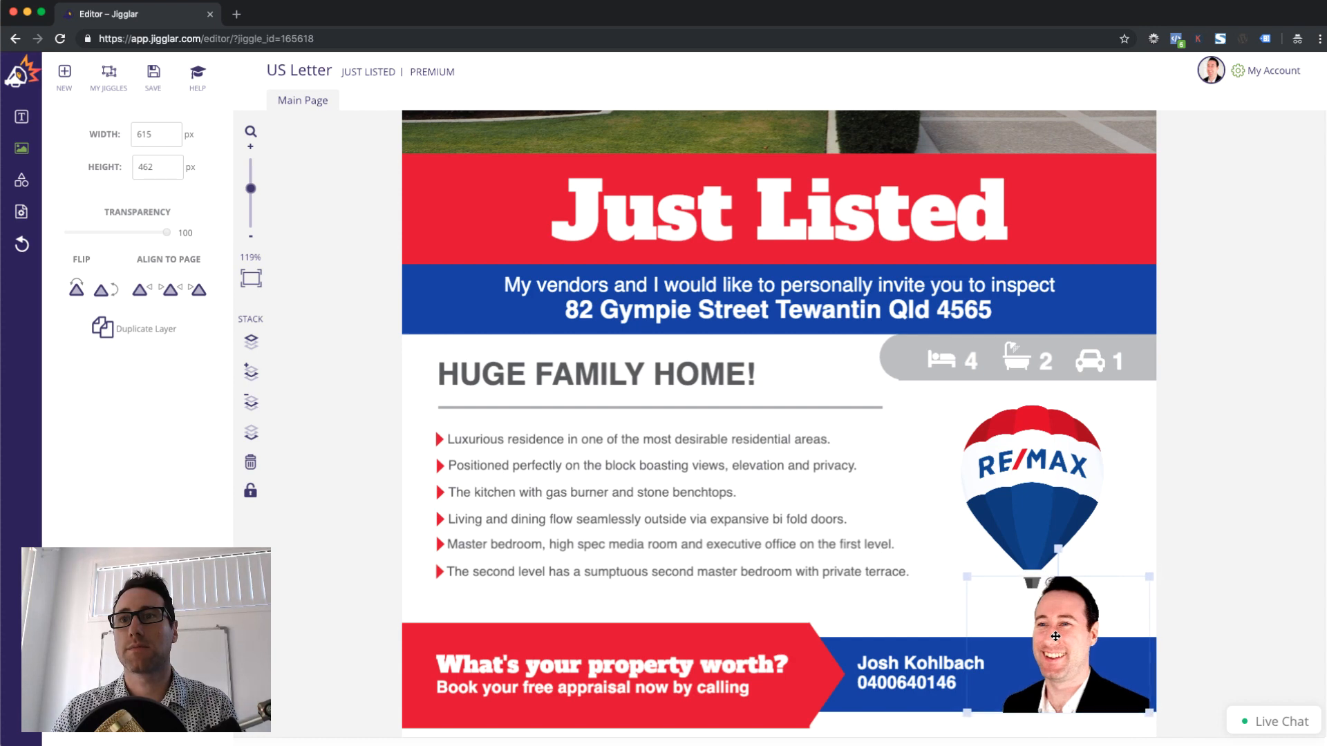
{"action": "key", "text": "Up"}
{"action": "key", "text": "Up"}
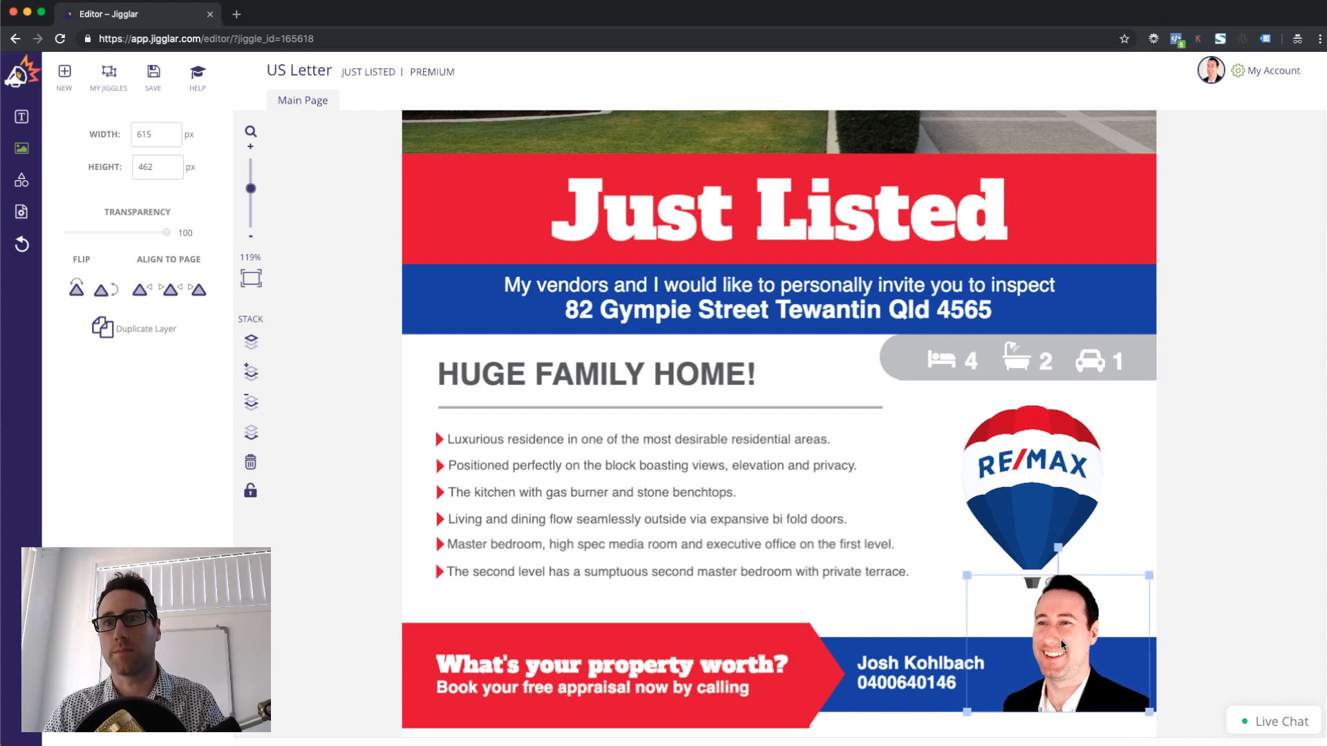
{"action": "left_click_drag", "start_coordinate": [965, 575], "coordinate": [988, 593]}
{"action": "left_click", "coordinate": [1249, 631]}
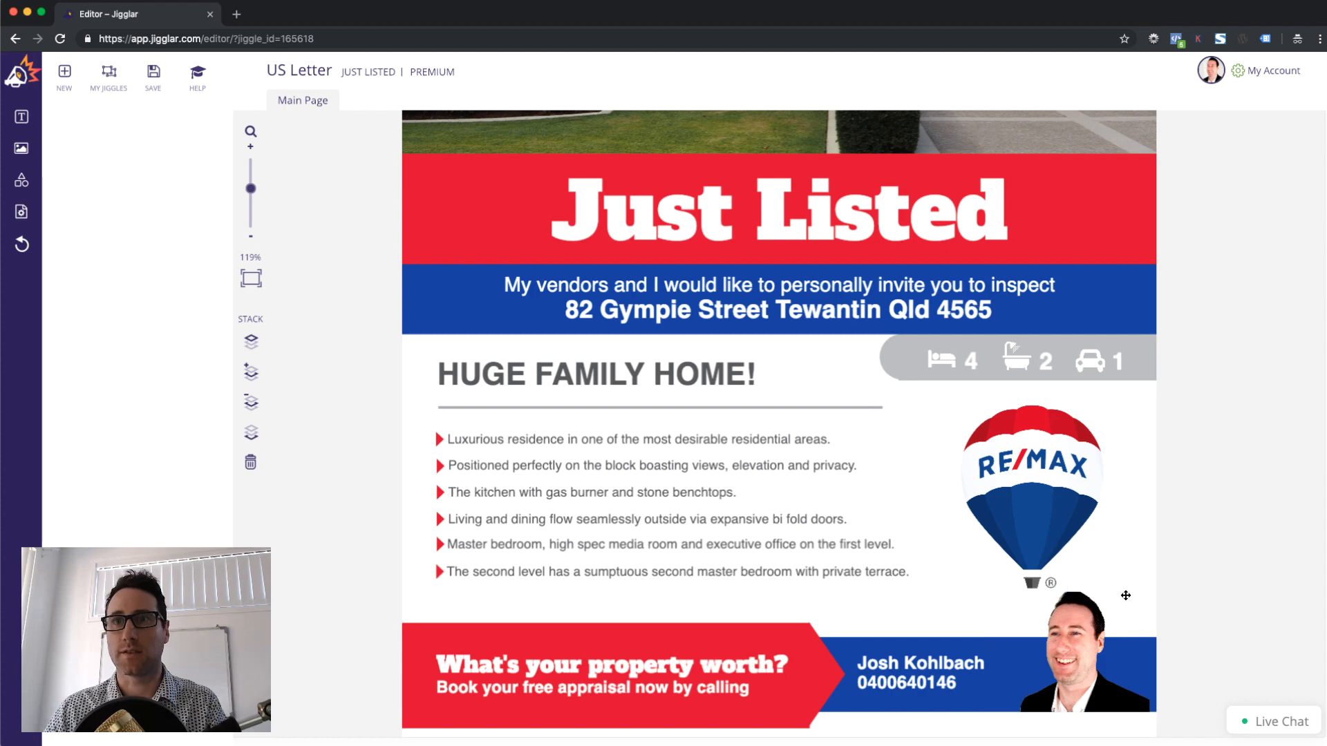
Nudge the agent name and phone text slightly to the right
{"action": "left_click", "coordinate": [938, 667]}
{"action": "left_click_drag", "start_coordinate": [935, 672], "coordinate": [941, 672]}
{"action": "left_click", "coordinate": [1221, 602]}
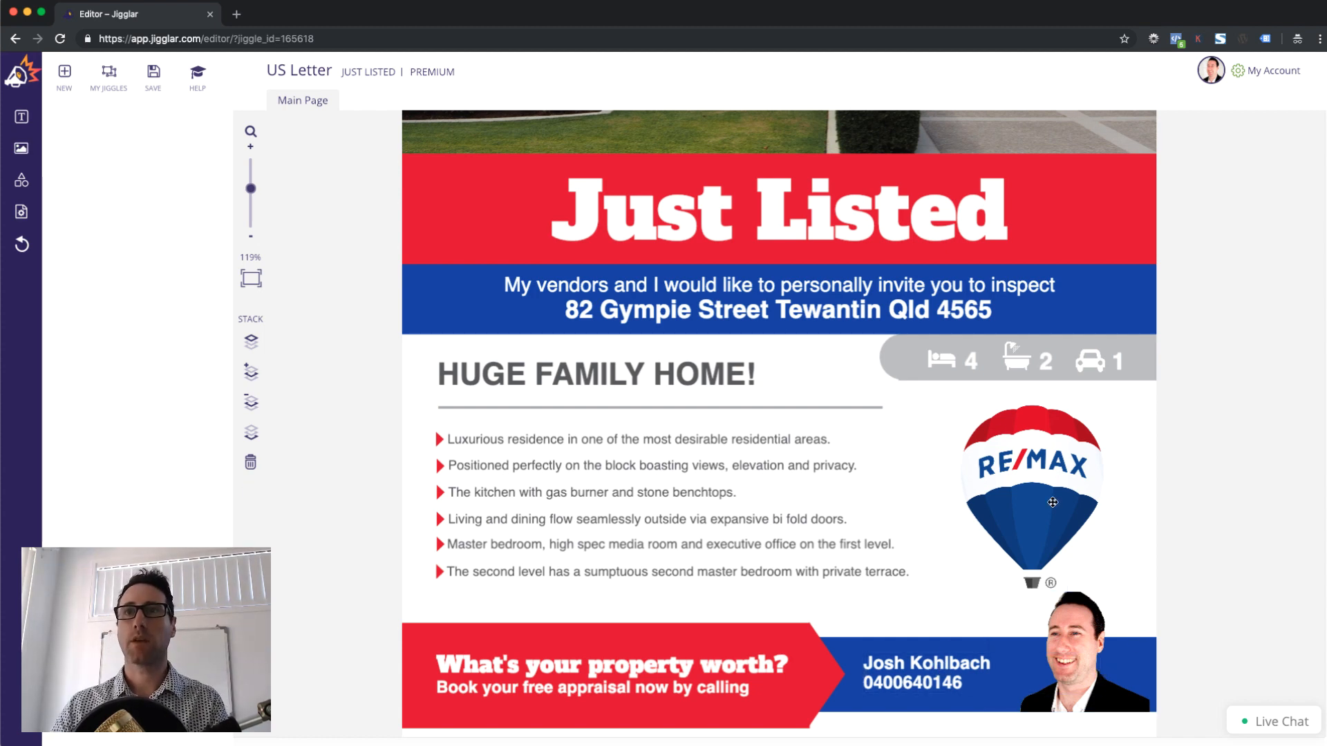
{"action": "scroll", "coordinate": [856, 511], "scroll_direction": "up", "scroll_amount": 3}
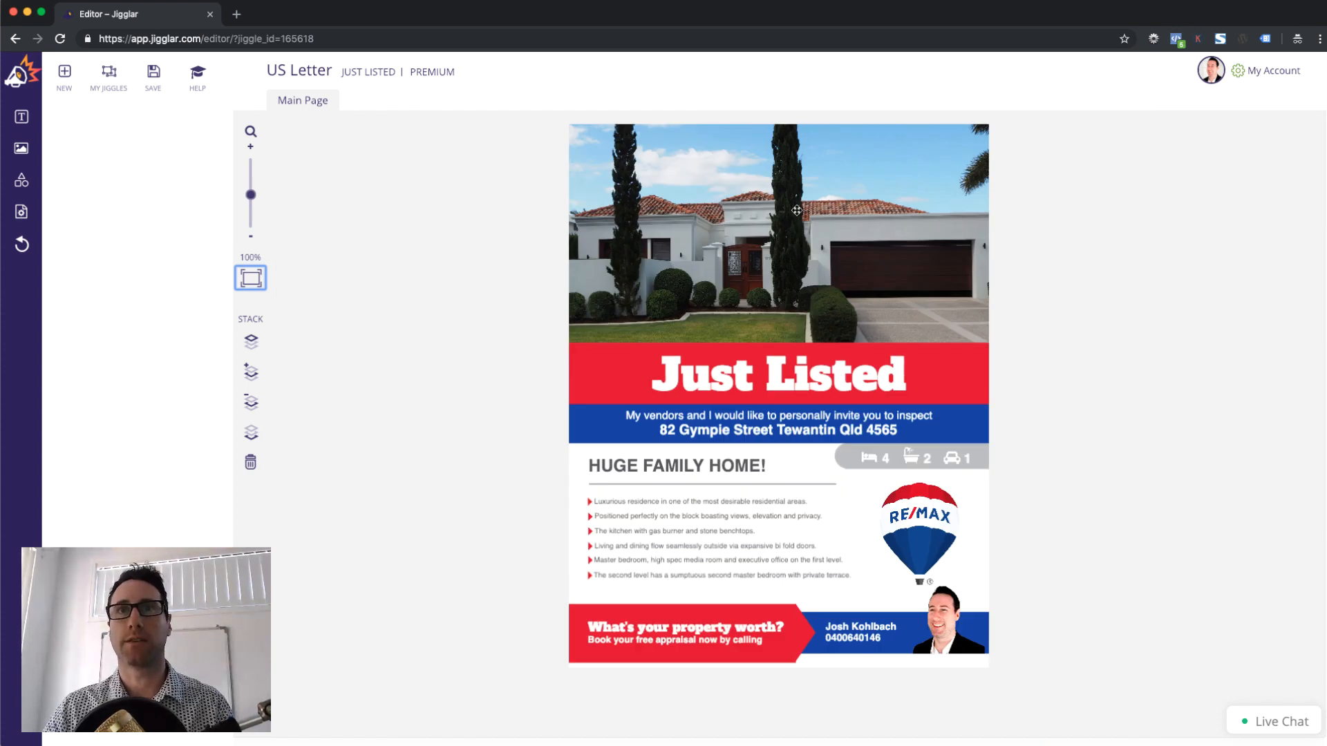
Shift the house photo slightly left and check the Just Listed heading and address text
{"action": "left_click", "coordinate": [796, 221]}
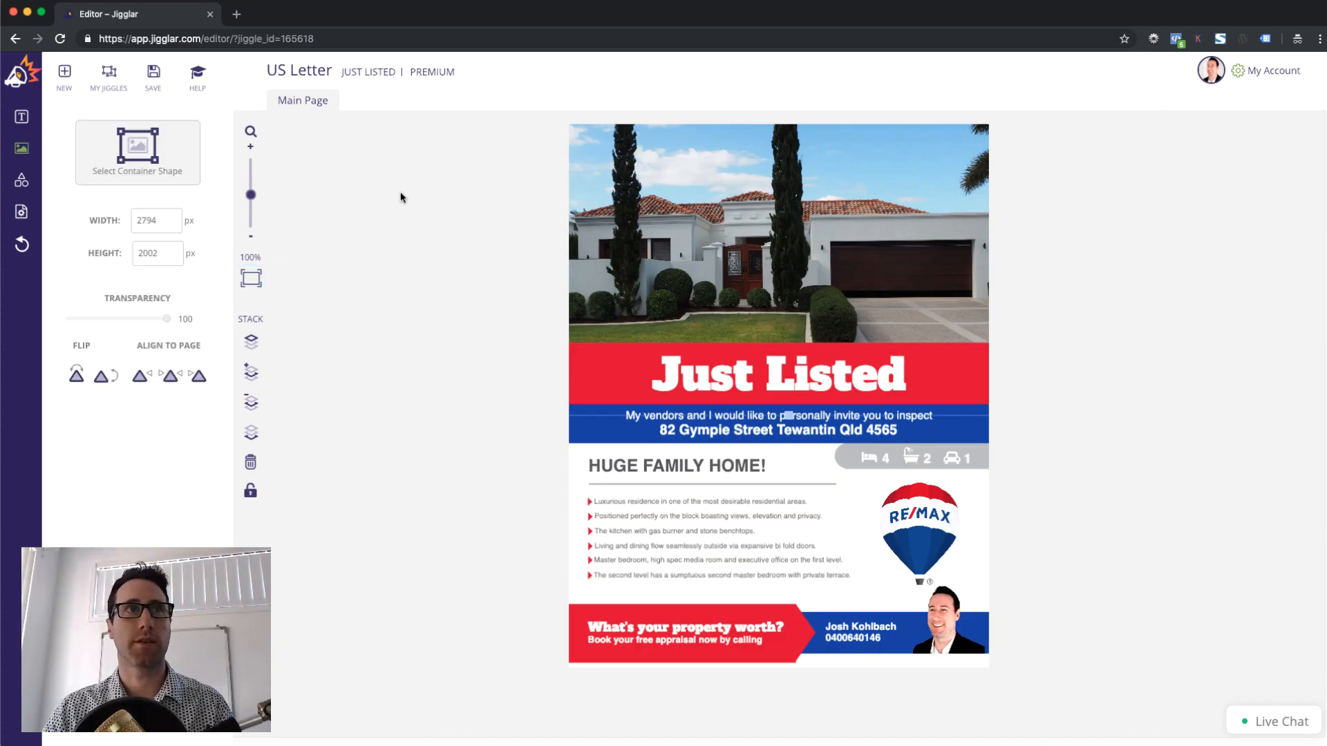
{"action": "left_click_drag", "start_coordinate": [802, 258], "coordinate": [799, 314]}
{"action": "left_click", "coordinate": [800, 377]}
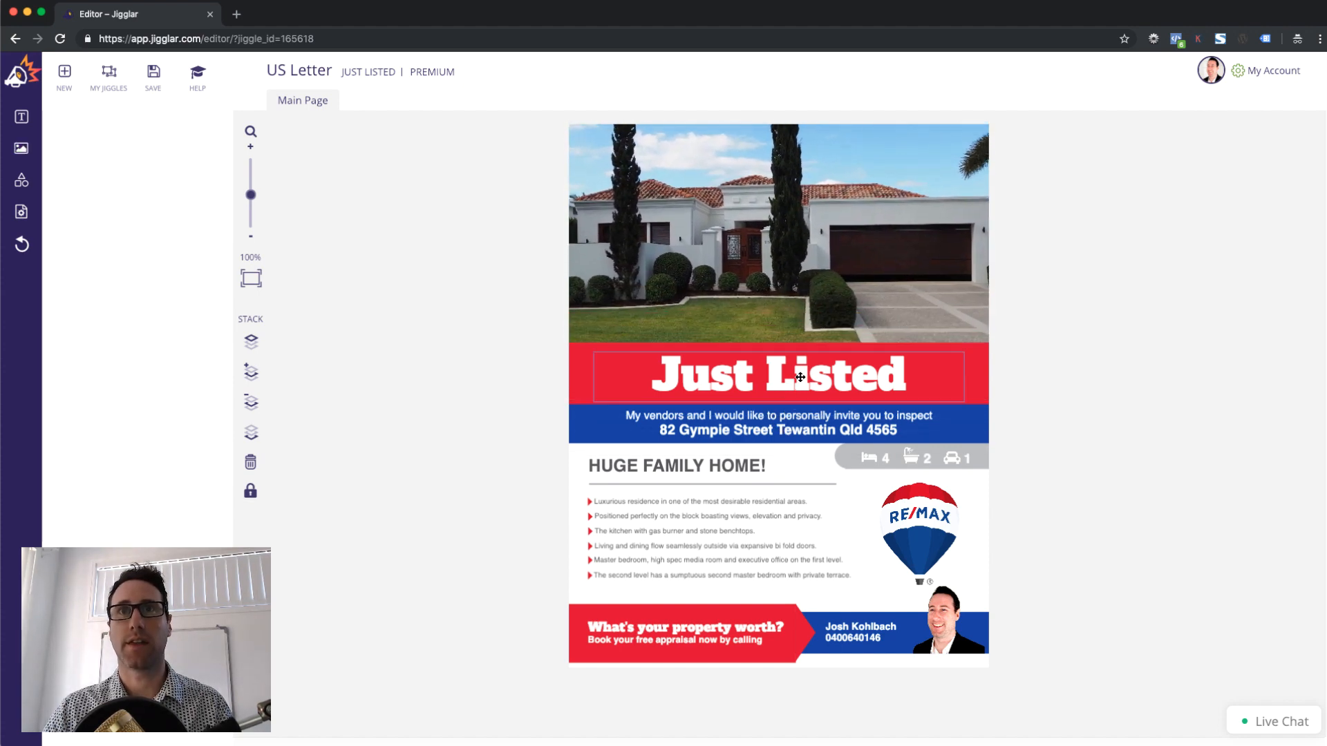
{"action": "left_click", "coordinate": [727, 428]}
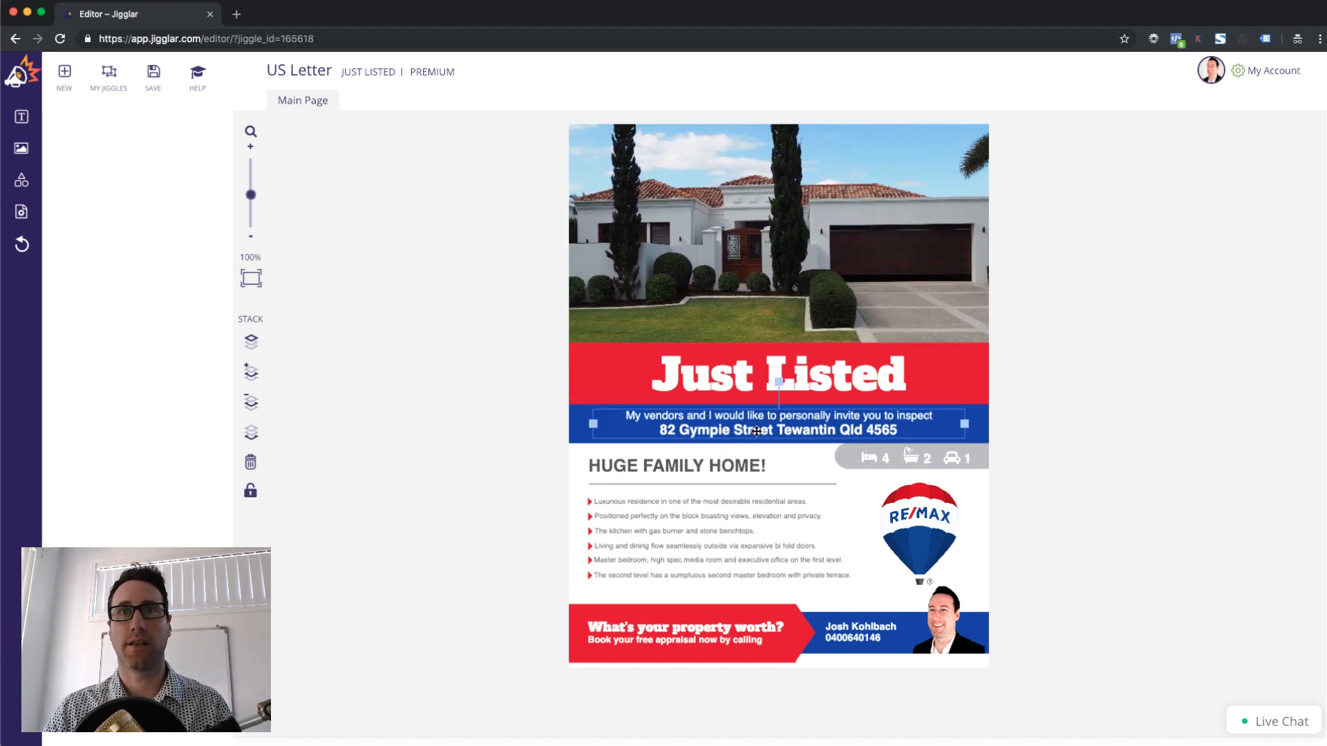
Check the remaining headings, bullets and contact text for locks, then bring up save options
{"action": "left_click", "coordinate": [710, 467]}
{"action": "left_click", "coordinate": [704, 503]}
{"action": "left_click", "coordinate": [690, 531]}
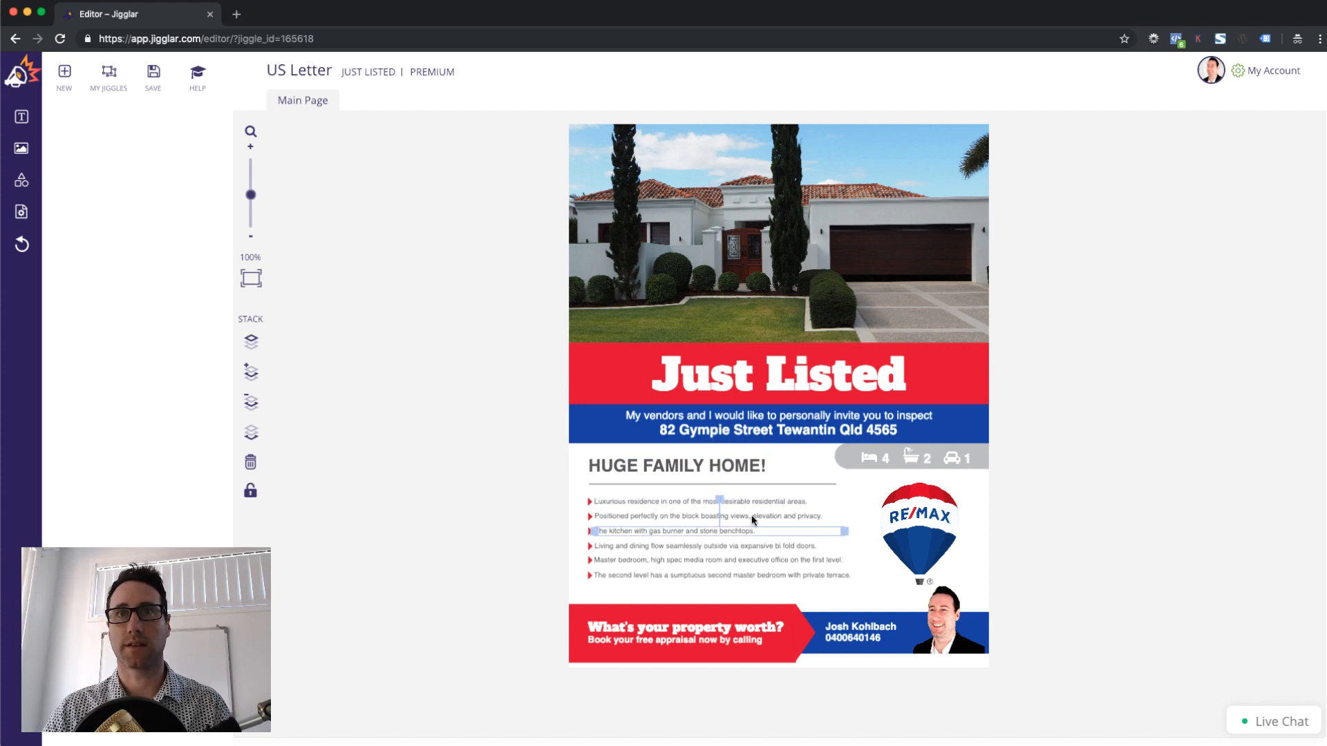
{"action": "left_click", "coordinate": [887, 461]}
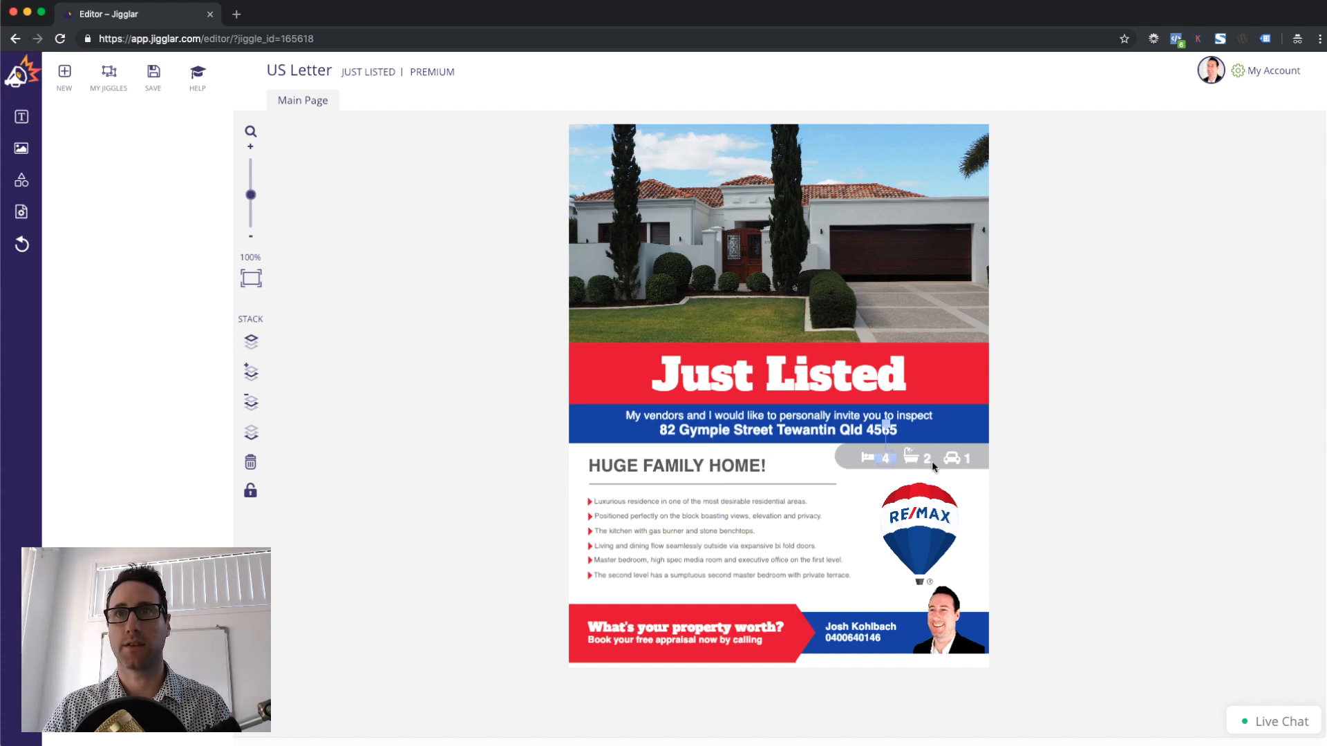
{"action": "left_click", "coordinate": [855, 637]}
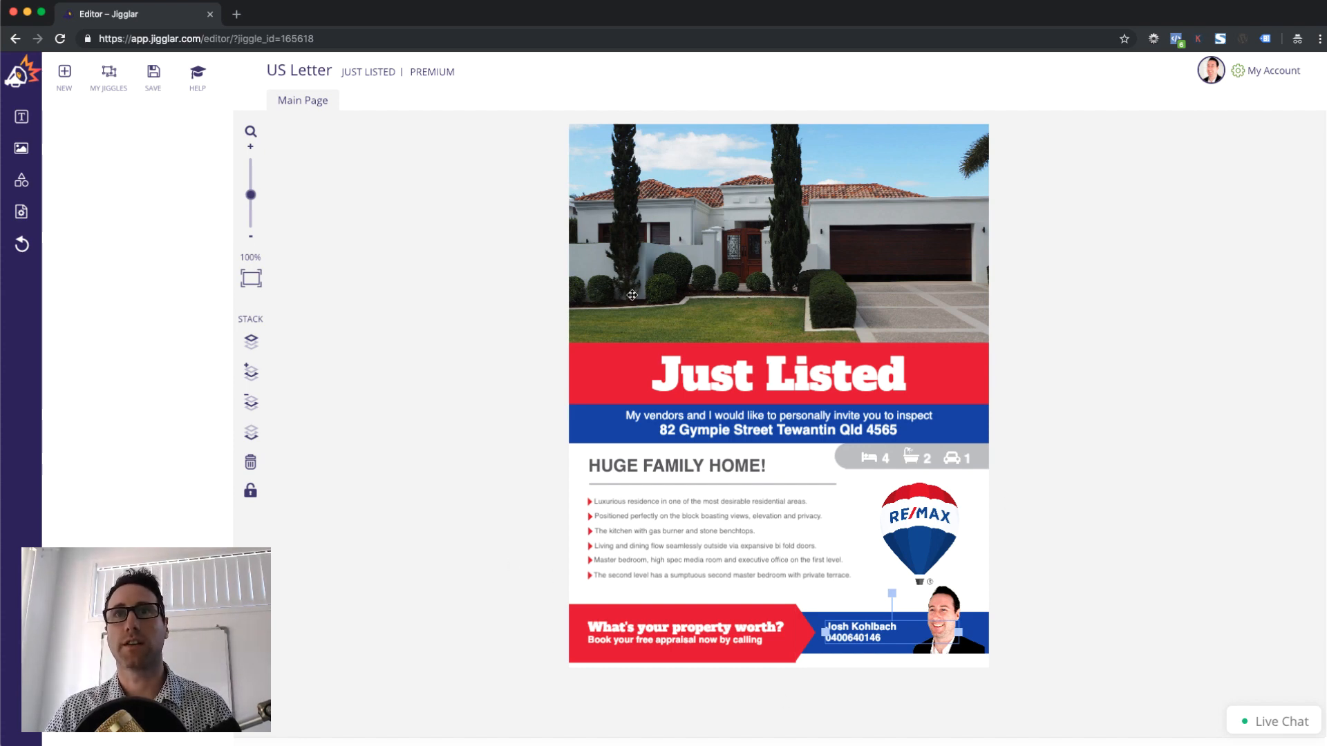
{"action": "left_click", "coordinate": [460, 432]}
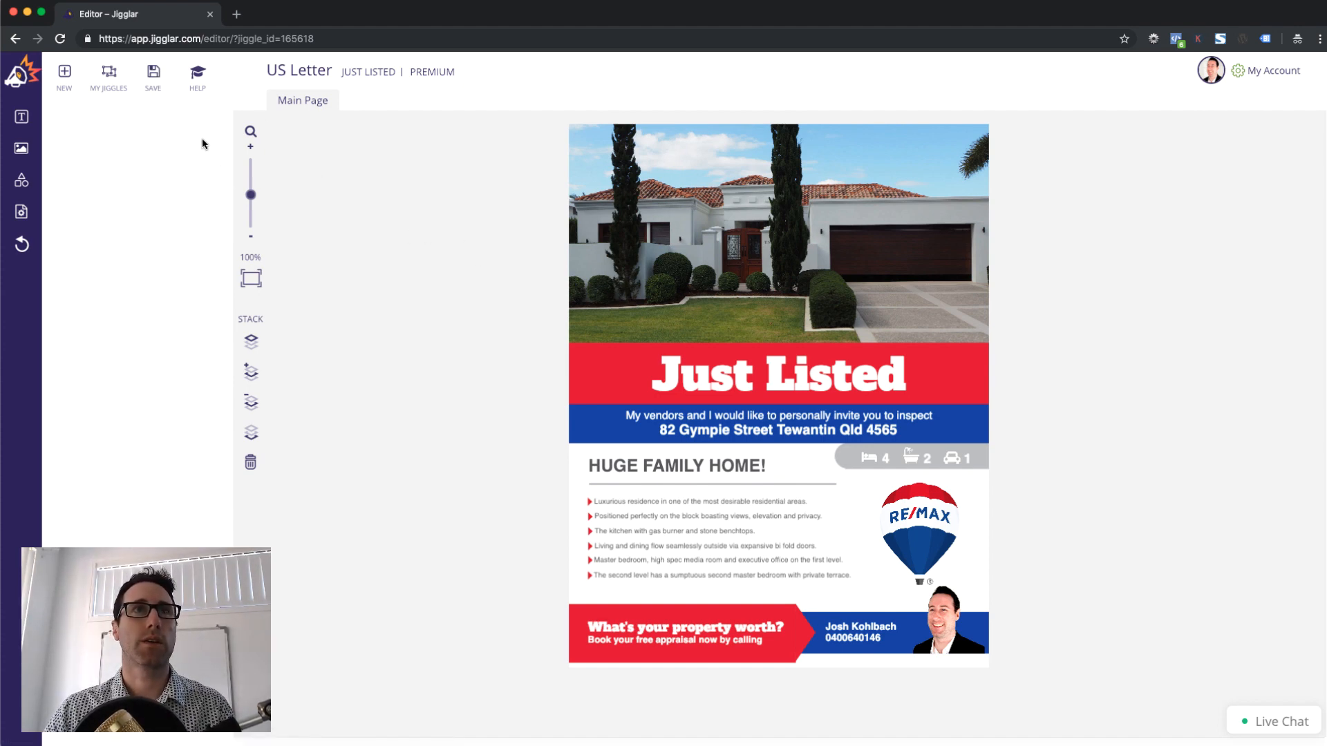
{"action": "left_click", "coordinate": [154, 76]}
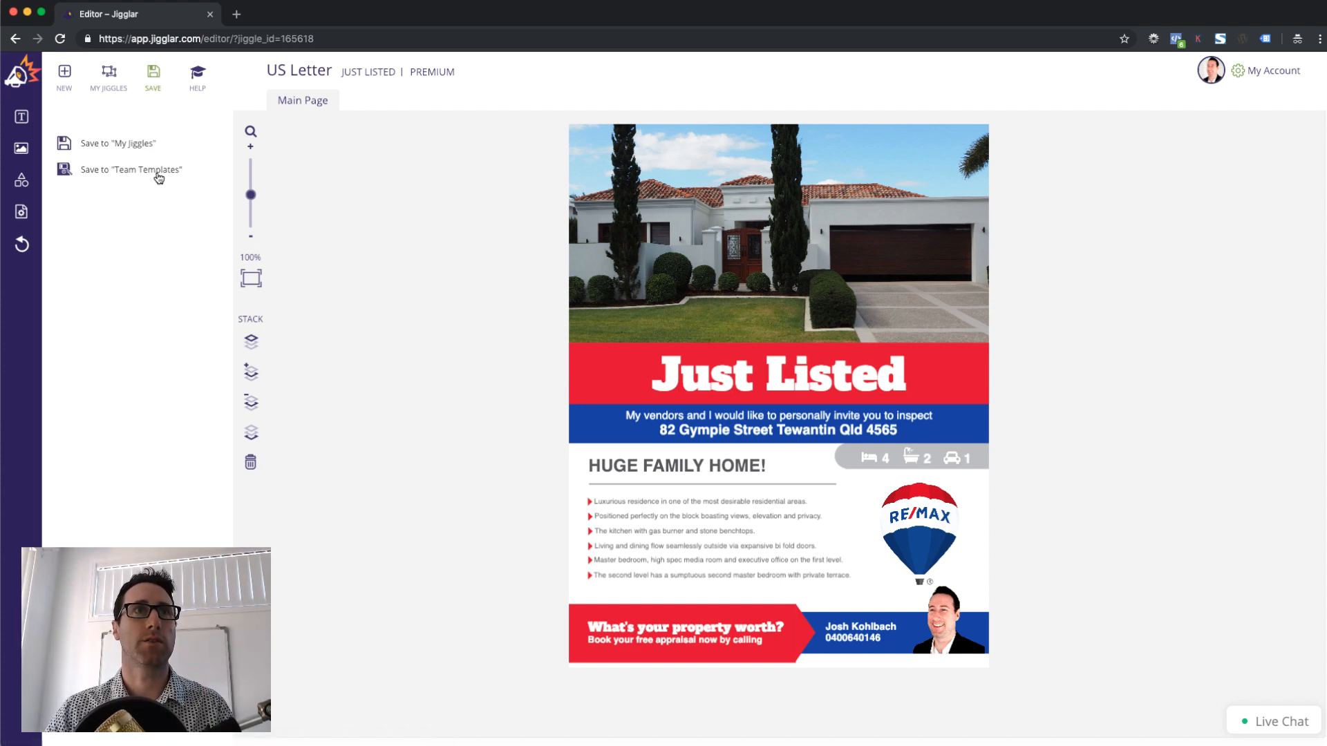
Save the flyer as team template 'Just Listed Approved' and dismiss the confirmation
{"action": "left_click", "coordinate": [144, 172]}
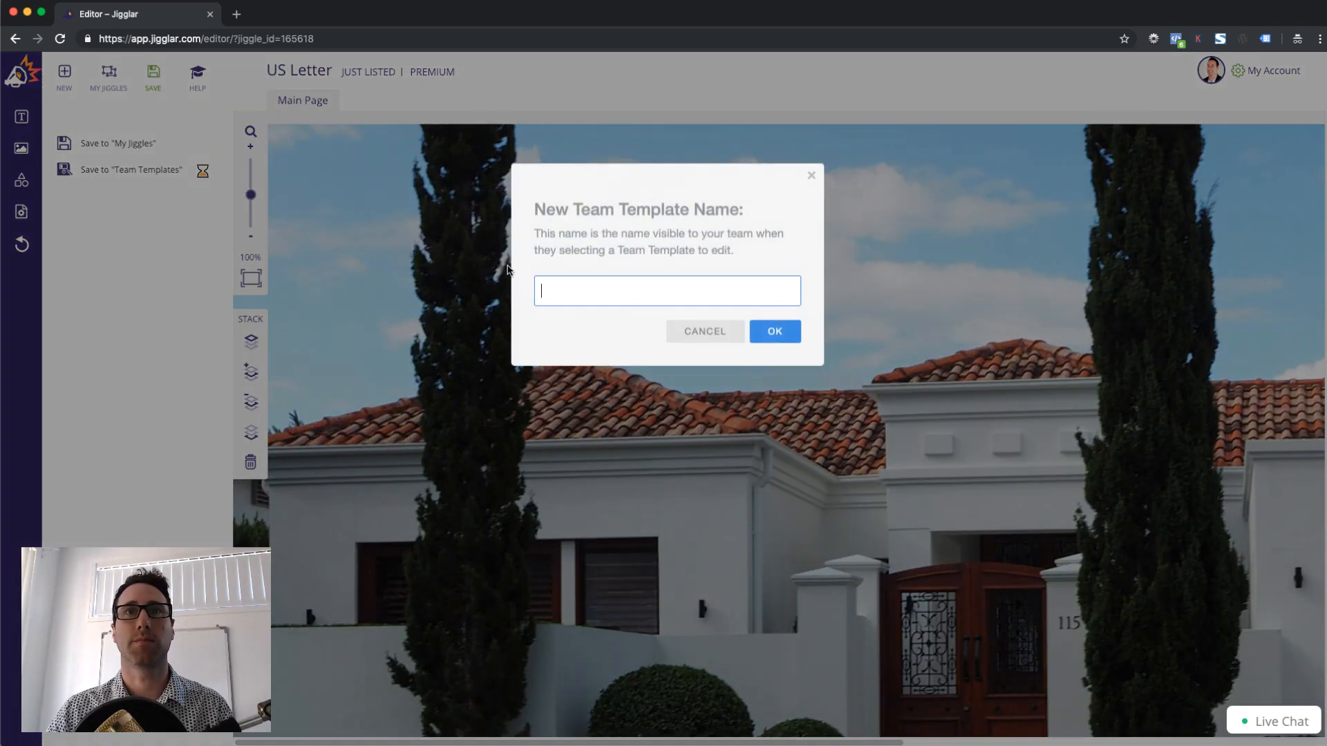
{"action": "type", "text": "Just "}
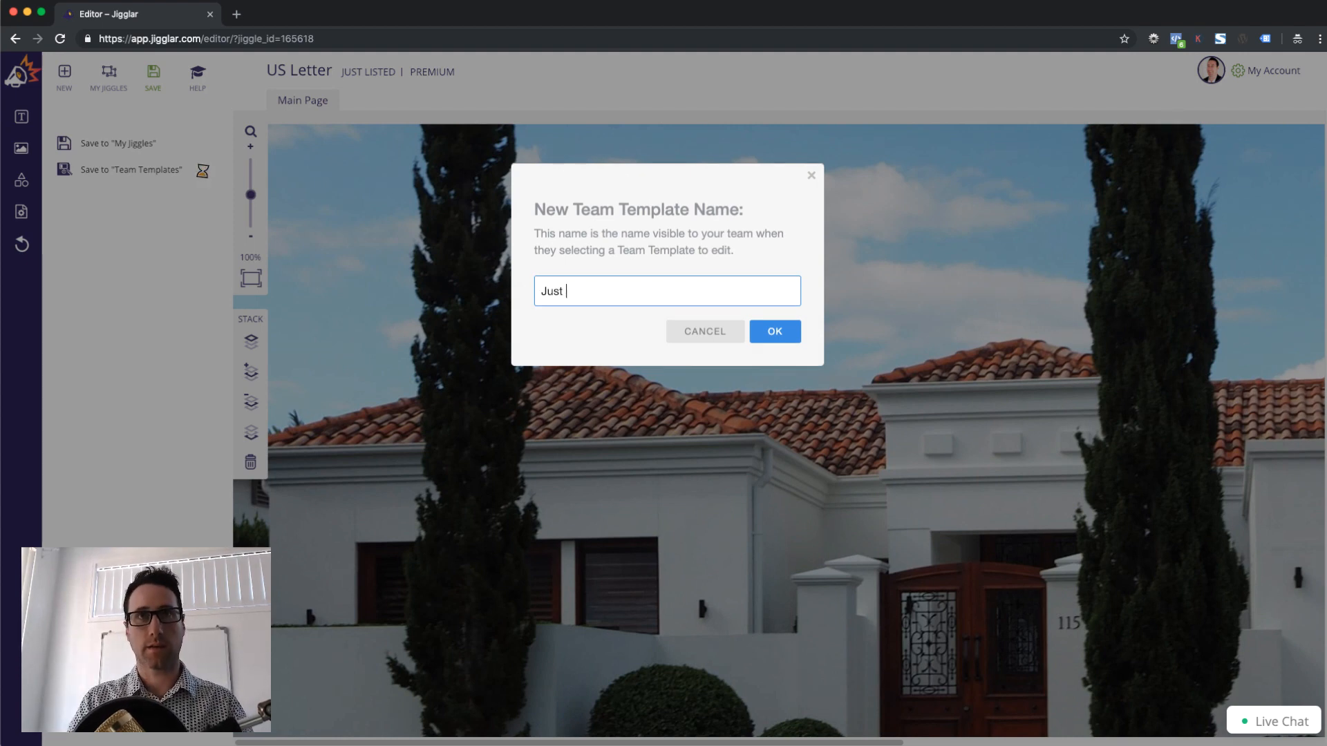
{"action": "type", "text": "Listed Approved"}
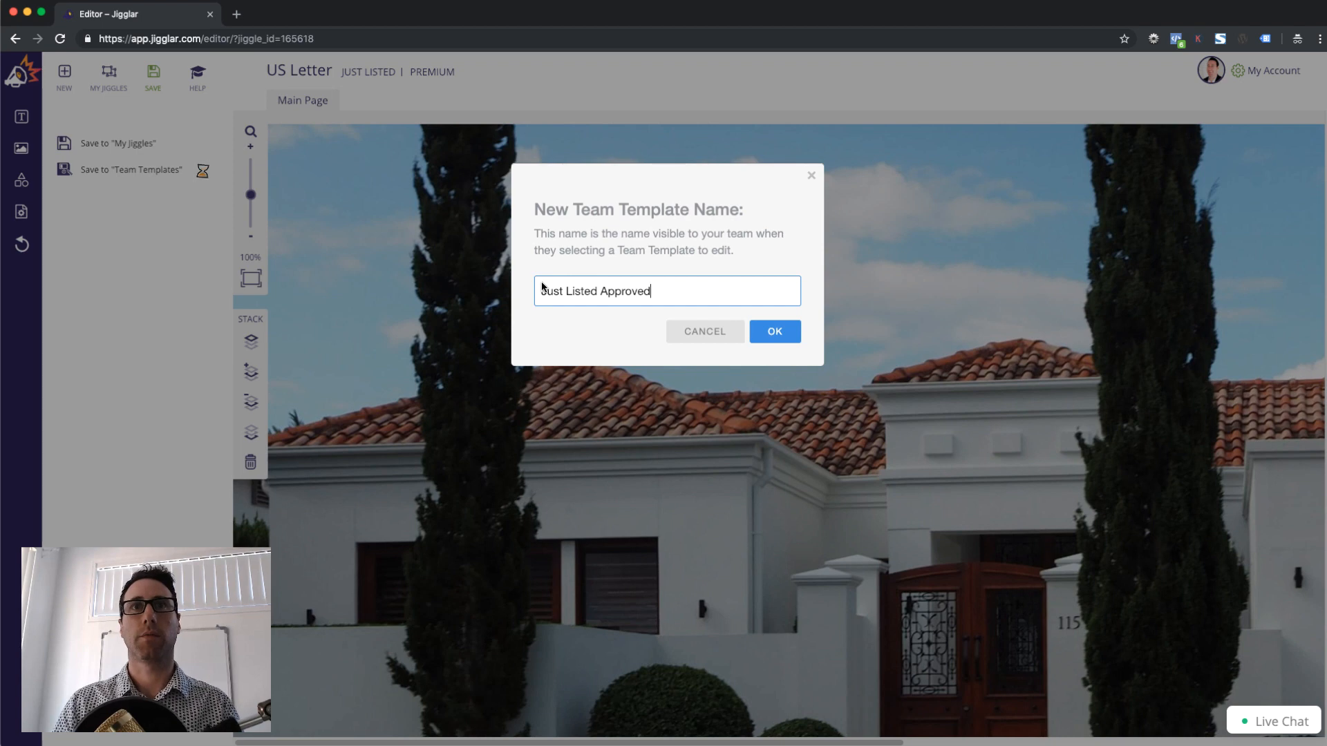
{"action": "left_click", "coordinate": [791, 333]}
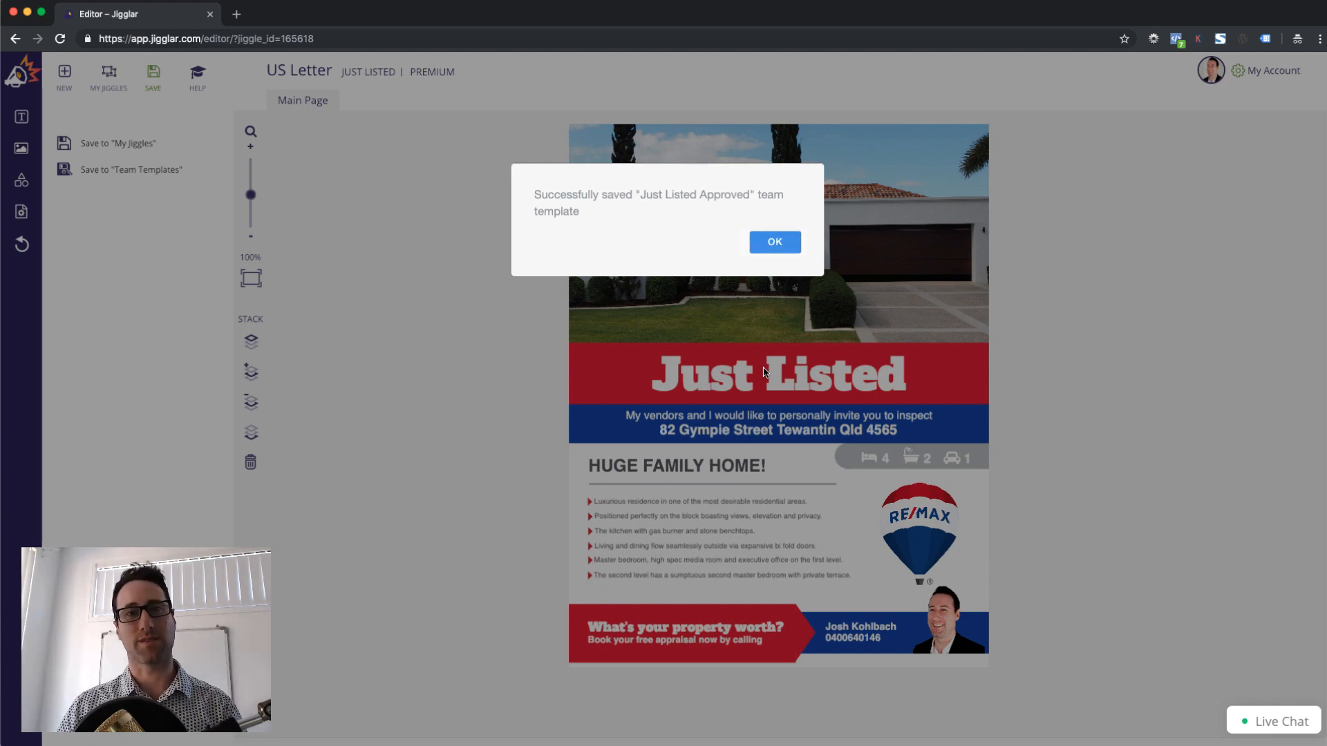
{"action": "key", "text": "Return"}
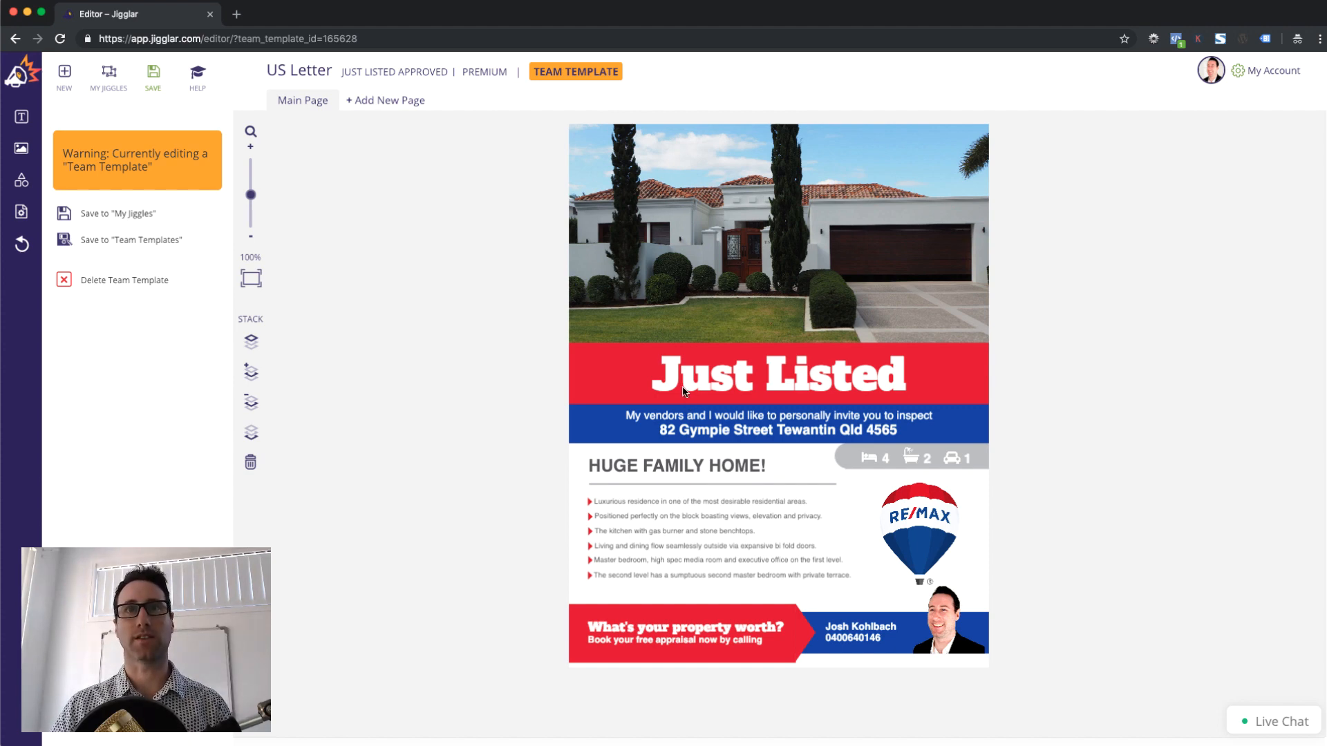
Leave the editor for the Jigglar home page via the top-left logo
{"action": "left_click_drag", "start_coordinate": [535, 64], "coordinate": [606, 71]}
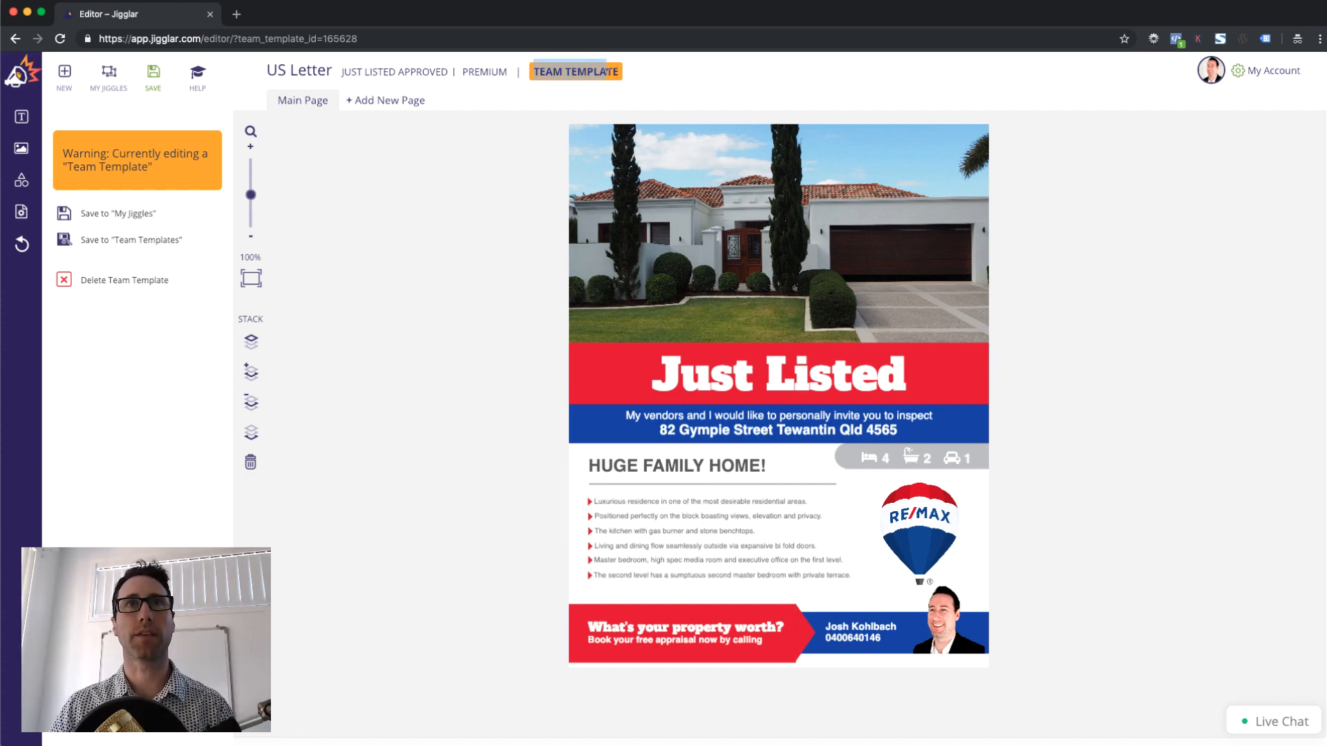
{"action": "left_click", "coordinate": [543, 71]}
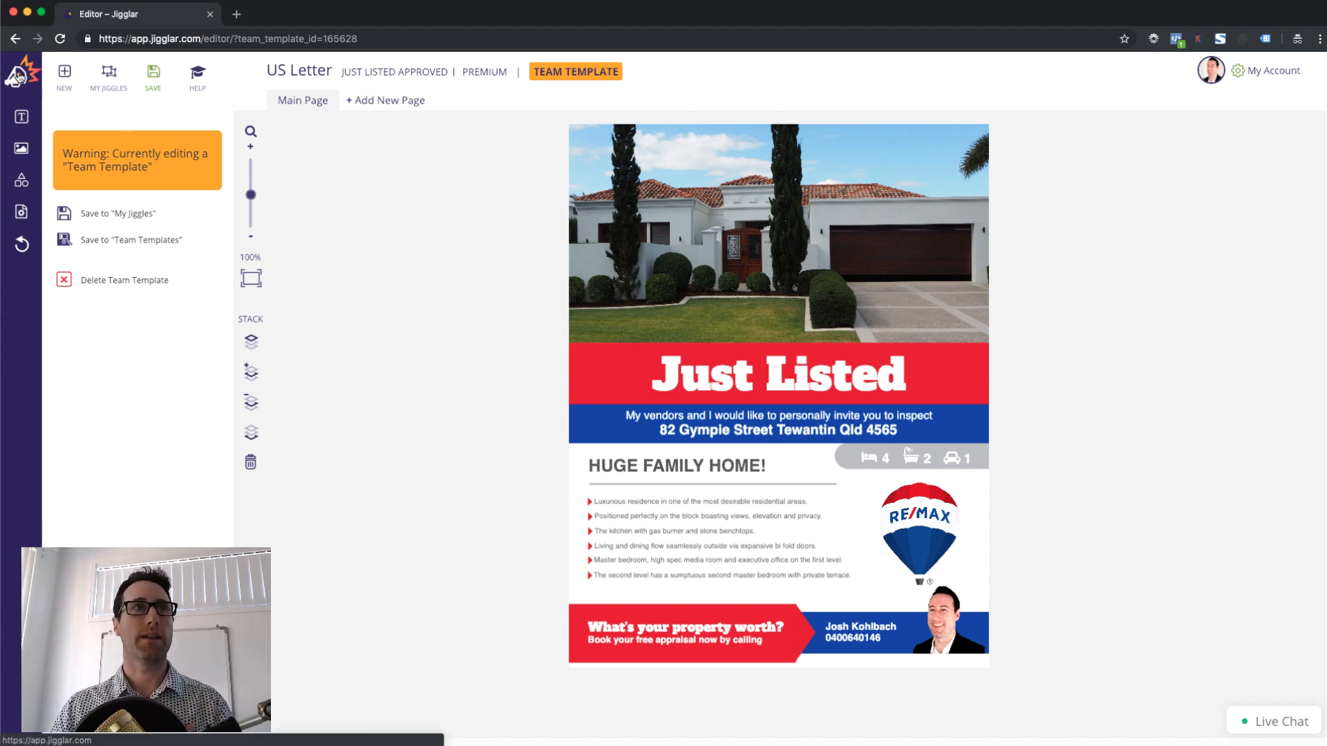
{"action": "left_click", "coordinate": [14, 76]}
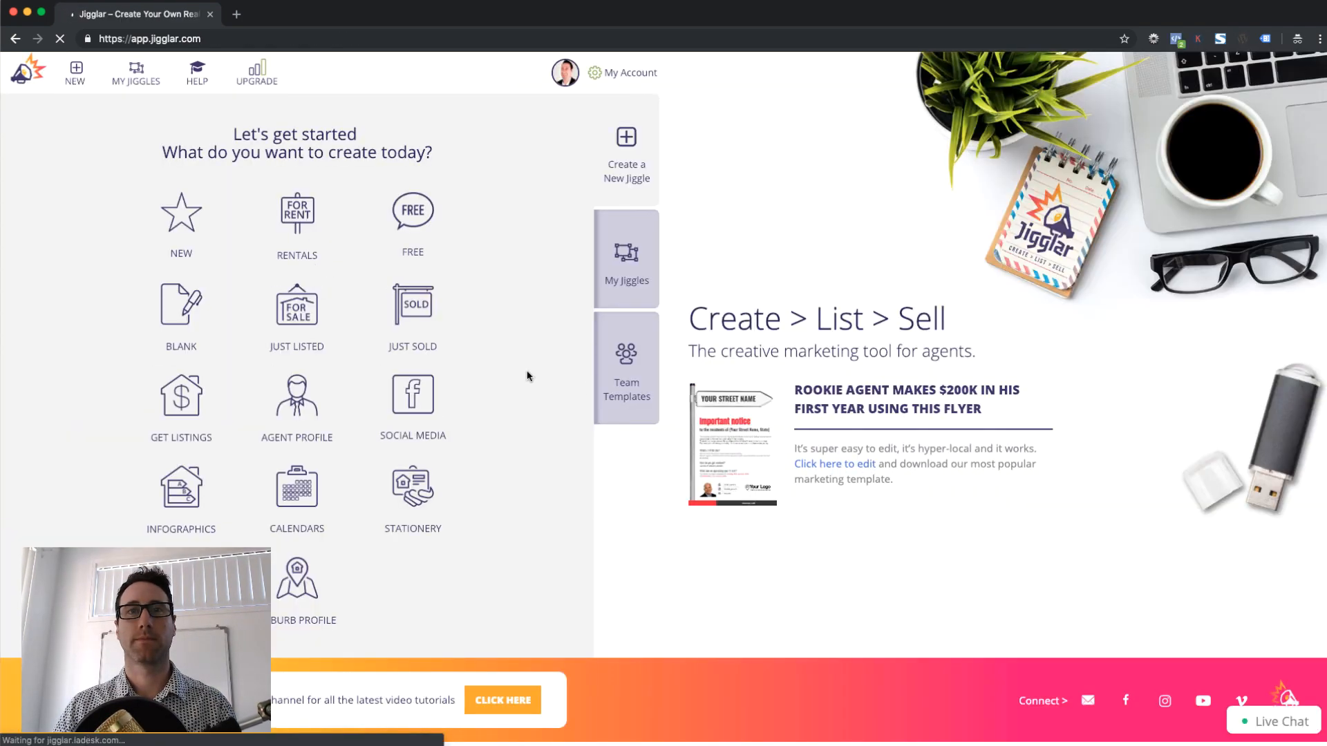
Open the Just Listed Approved card from the Team Templates list
{"action": "left_click", "coordinate": [630, 363]}
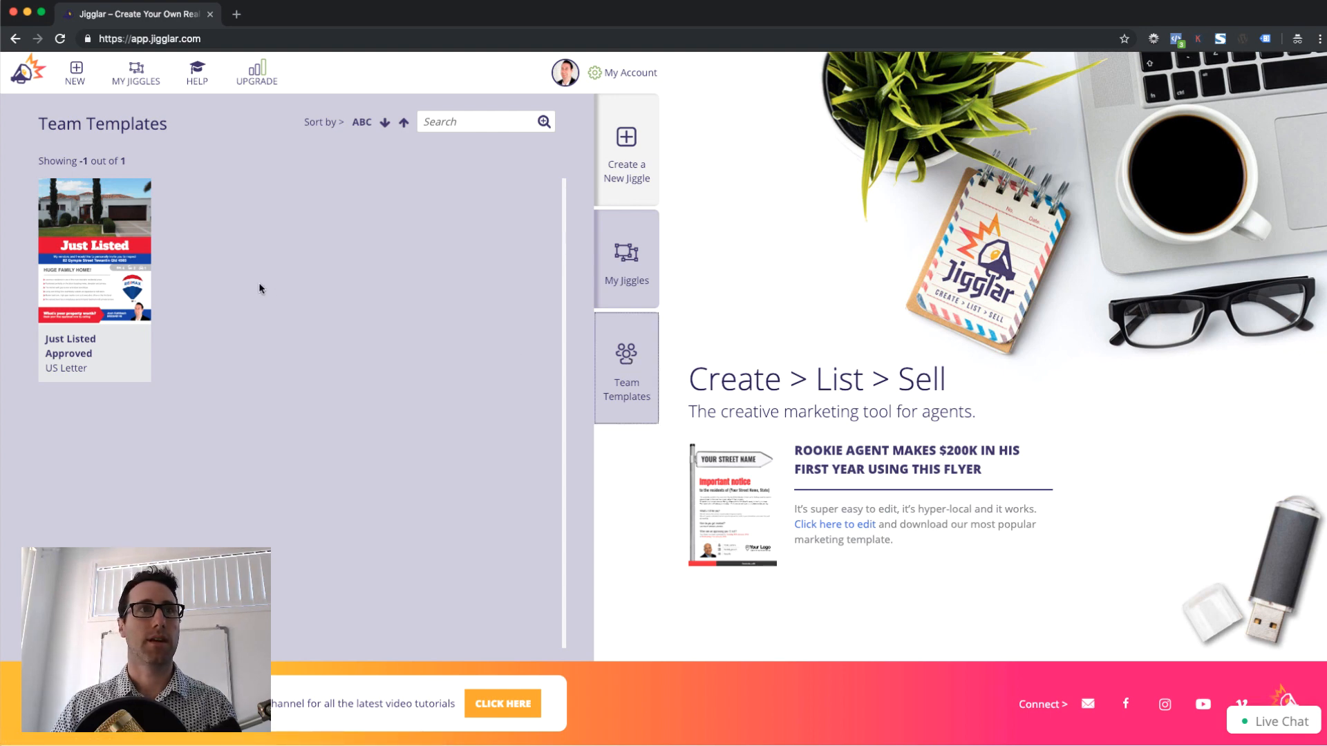
{"action": "mouse_move", "coordinate": [132, 279]}
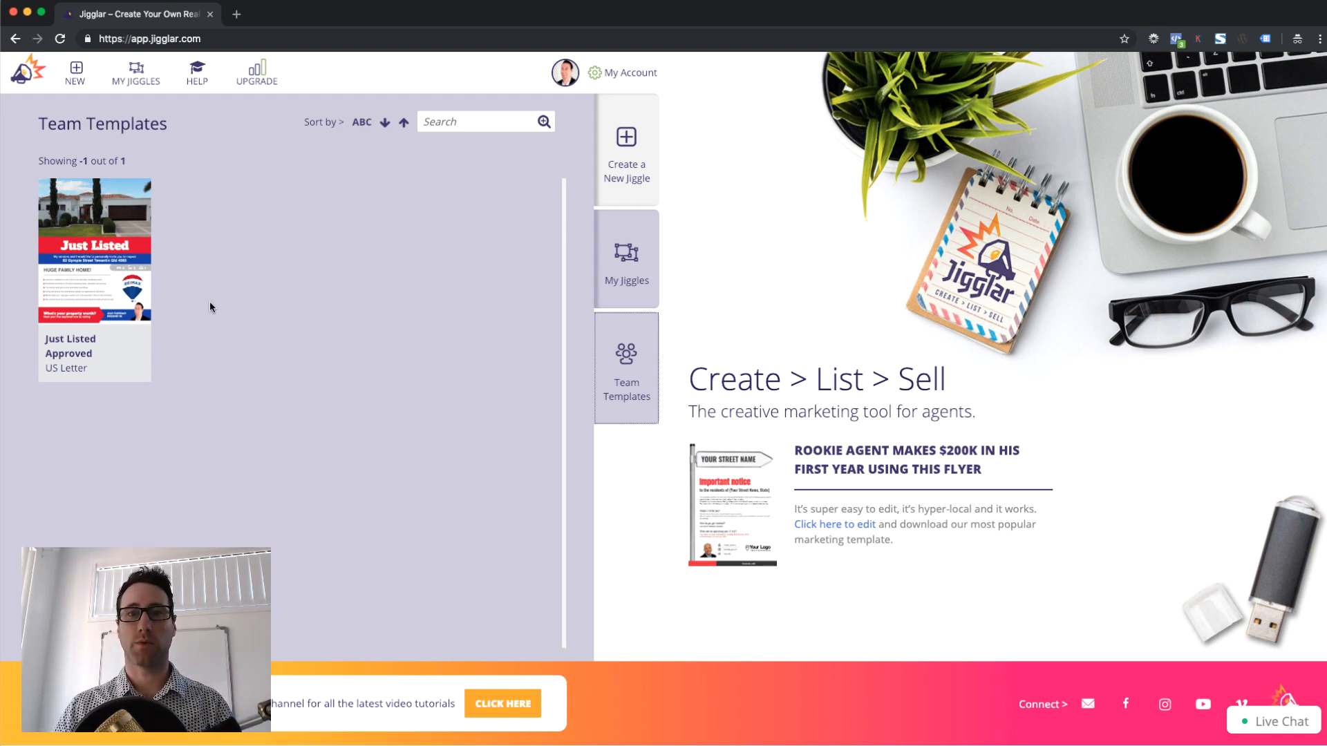
{"action": "mouse_move", "coordinate": [138, 370]}
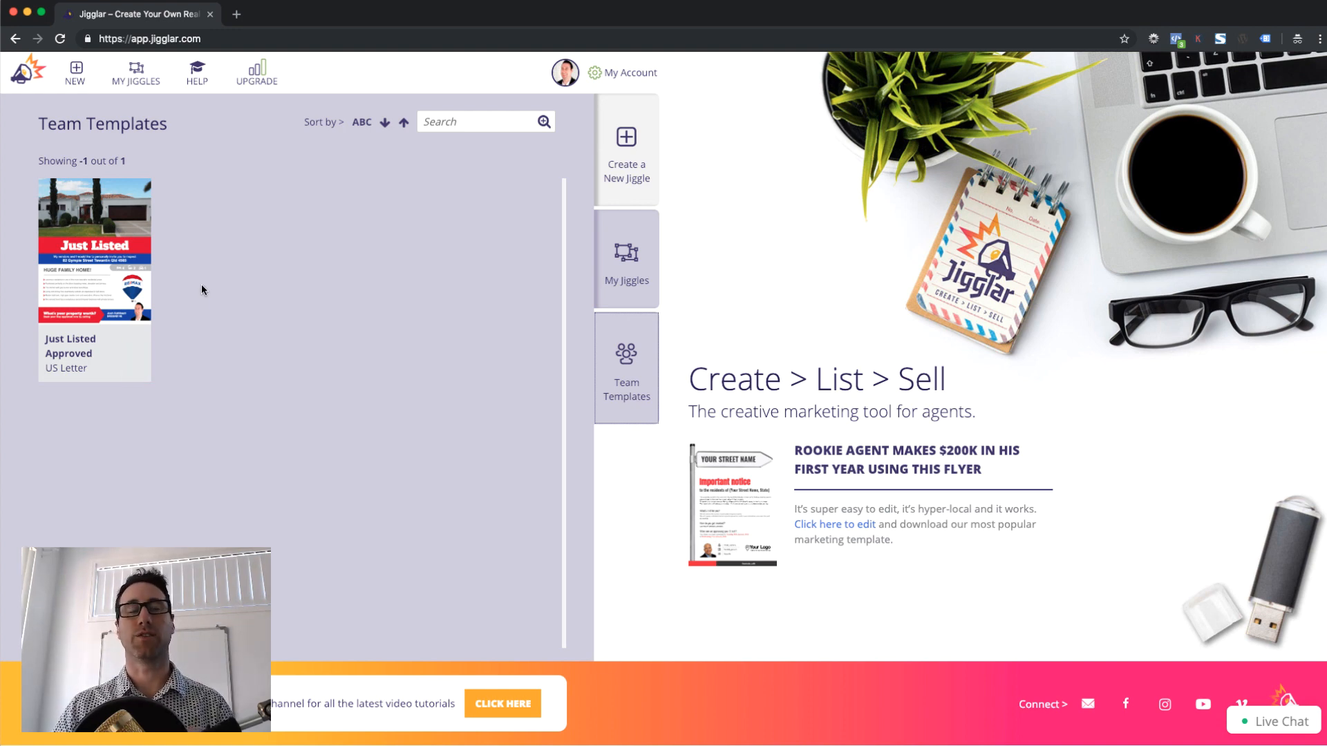
{"action": "left_click", "coordinate": [112, 284]}
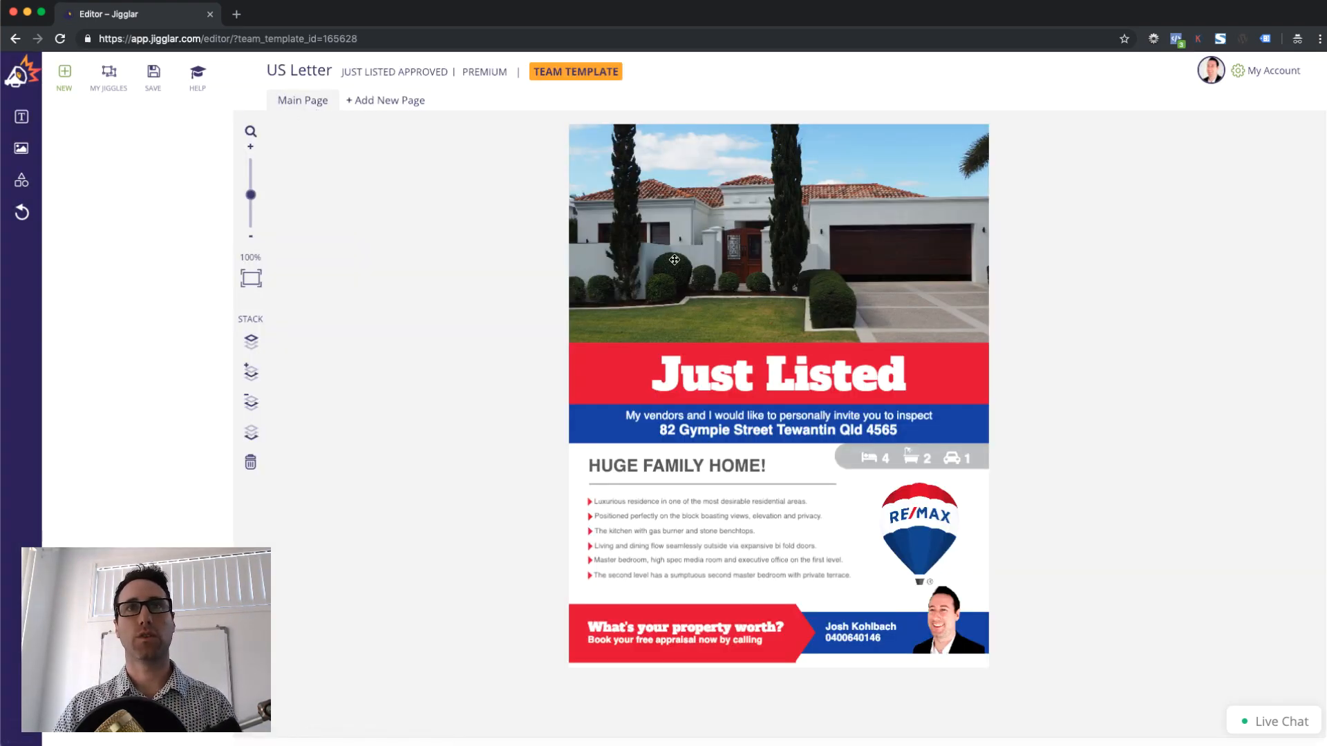
Save a personal copy named 'Just Listed My Jiggle' and dismiss the confirmation
{"action": "left_click", "coordinate": [154, 77]}
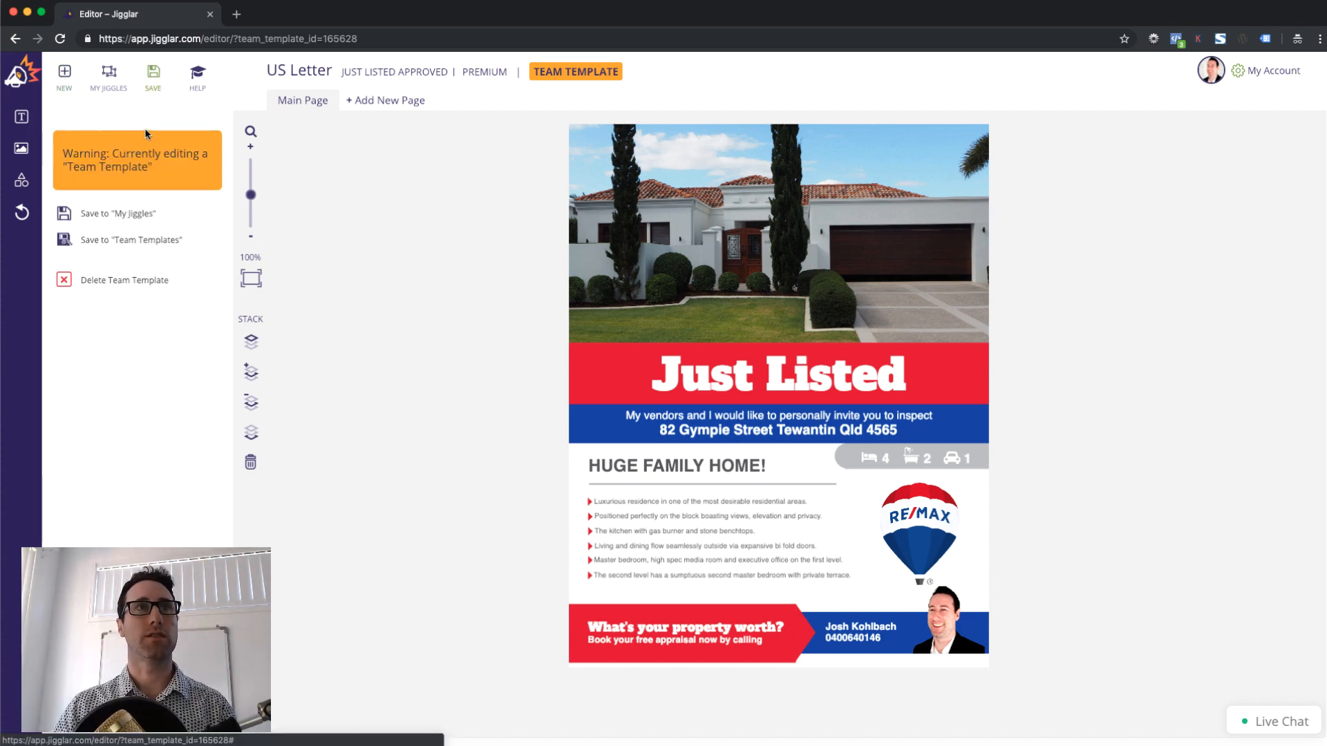
{"action": "left_click", "coordinate": [128, 220]}
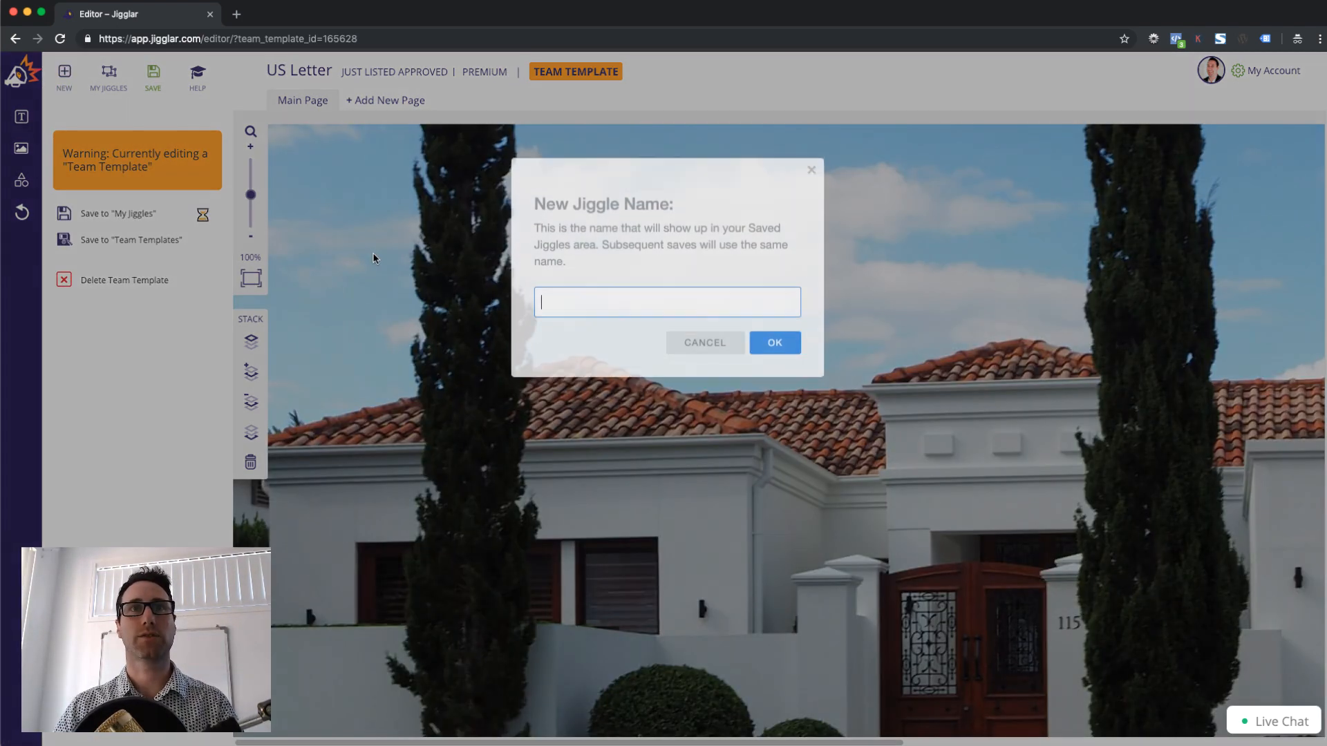
{"action": "type", "text": "Just L"}
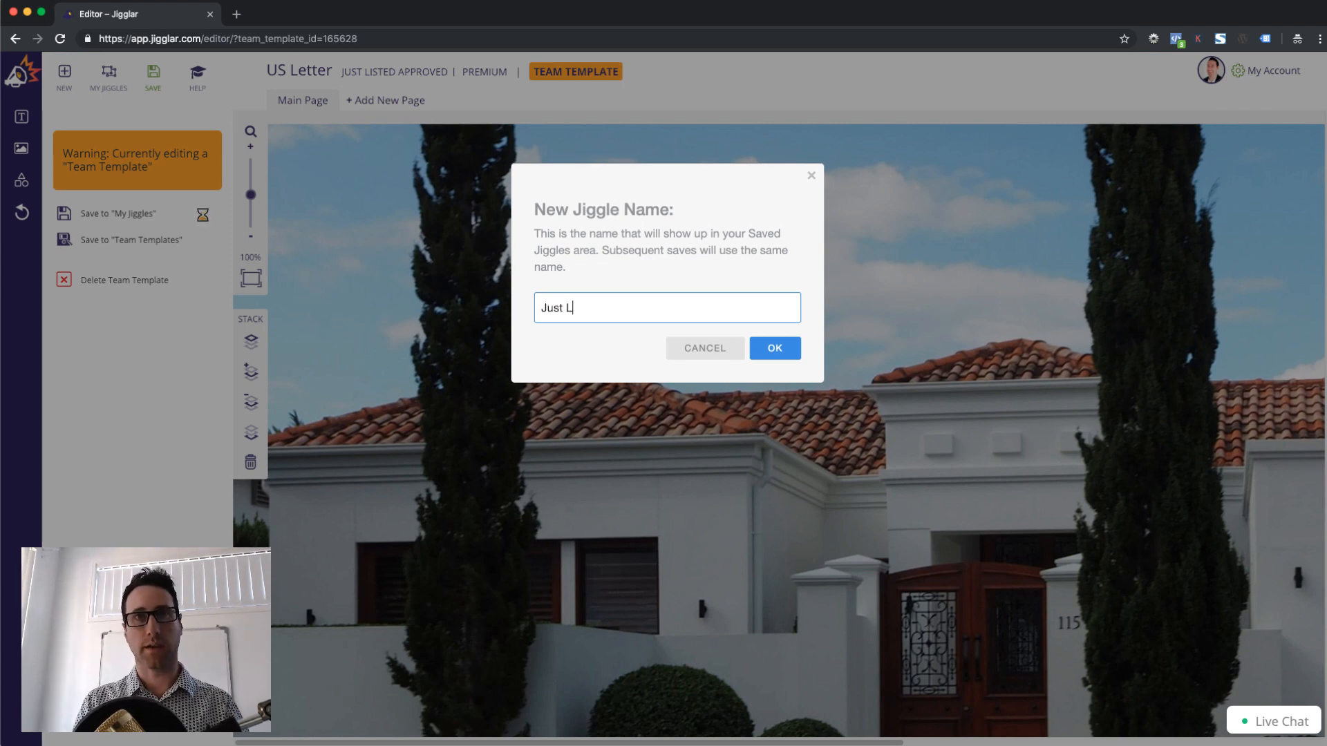
{"action": "type", "text": "ist ed J"}
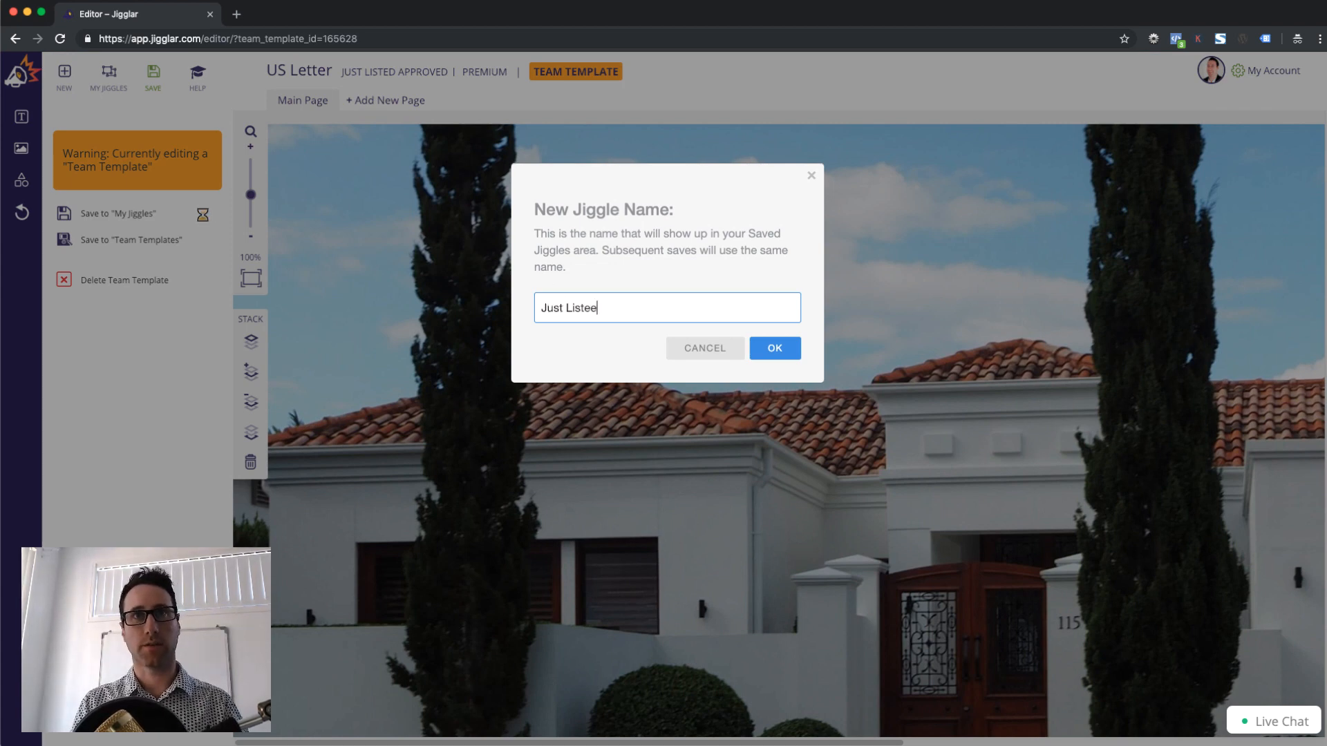
{"action": "key", "text": "BackSpace"}
{"action": "type", "text": "My Jiggle"}
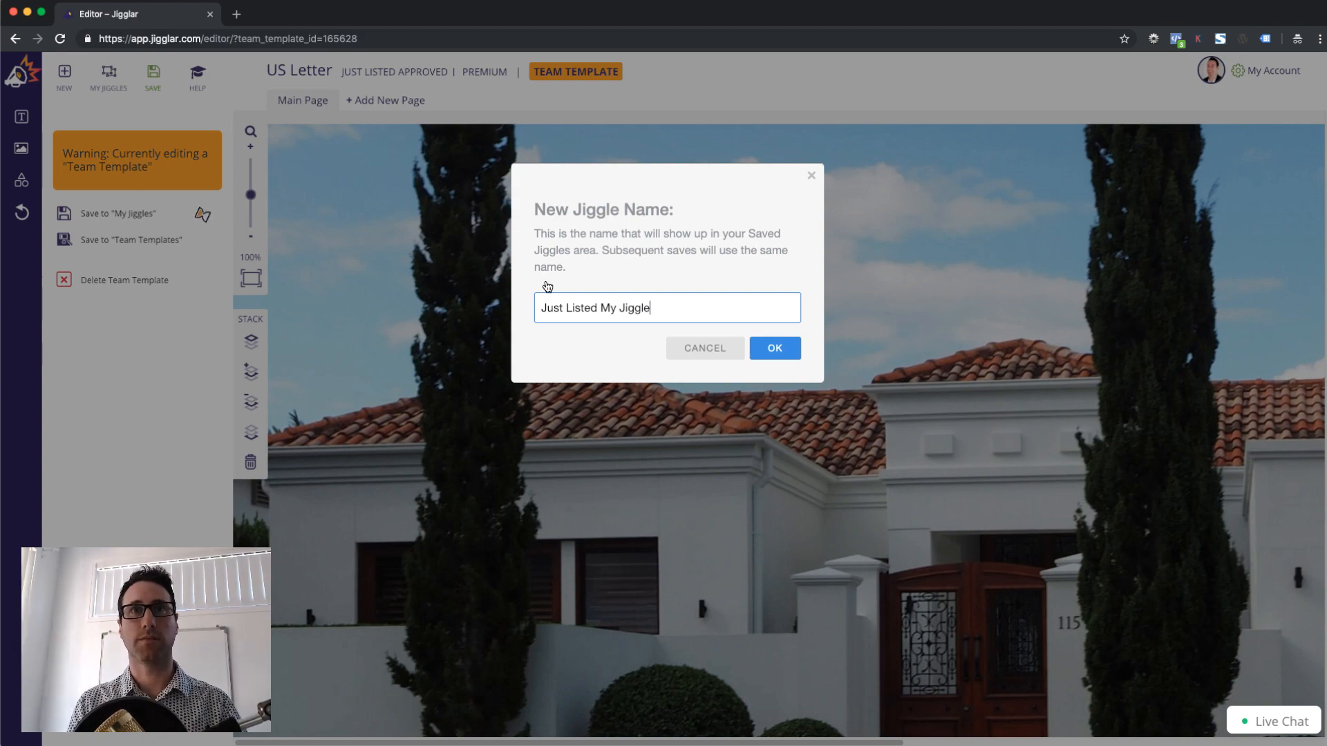
{"action": "left_click", "coordinate": [774, 348]}
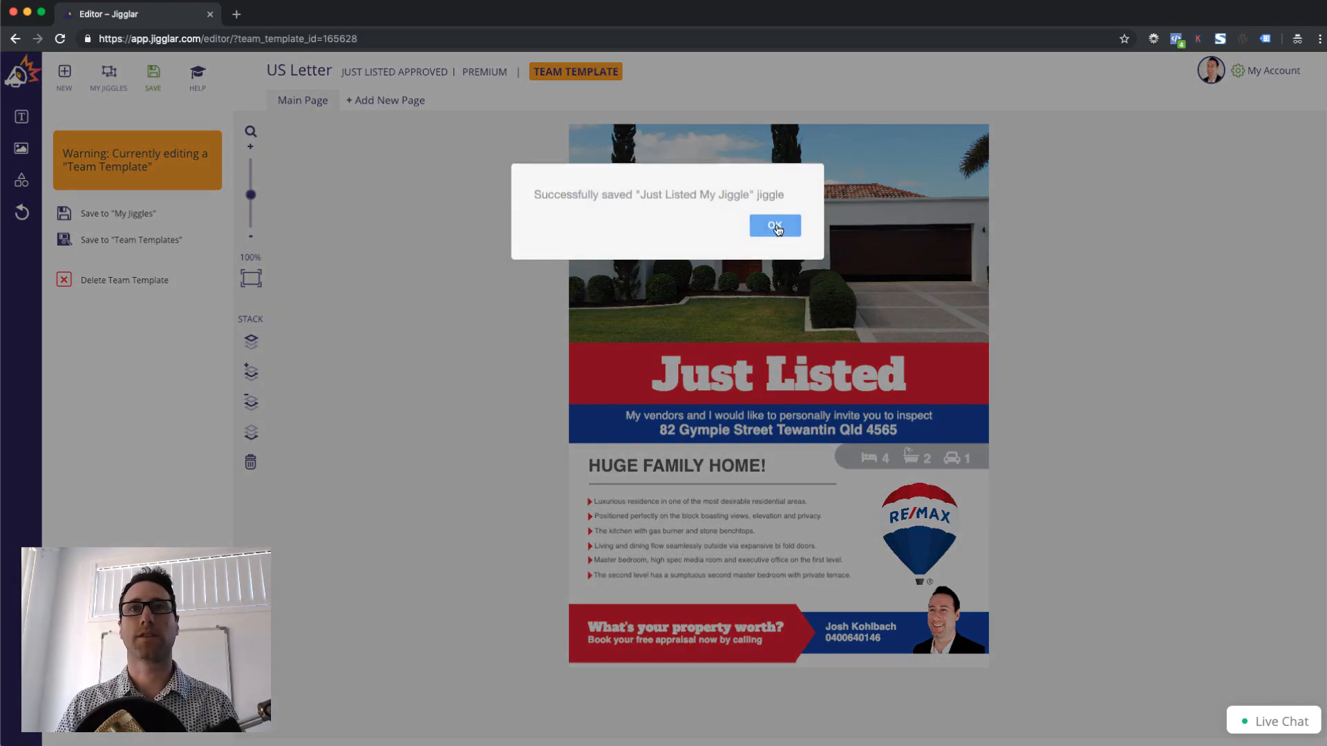
{"action": "left_click", "coordinate": [775, 218]}
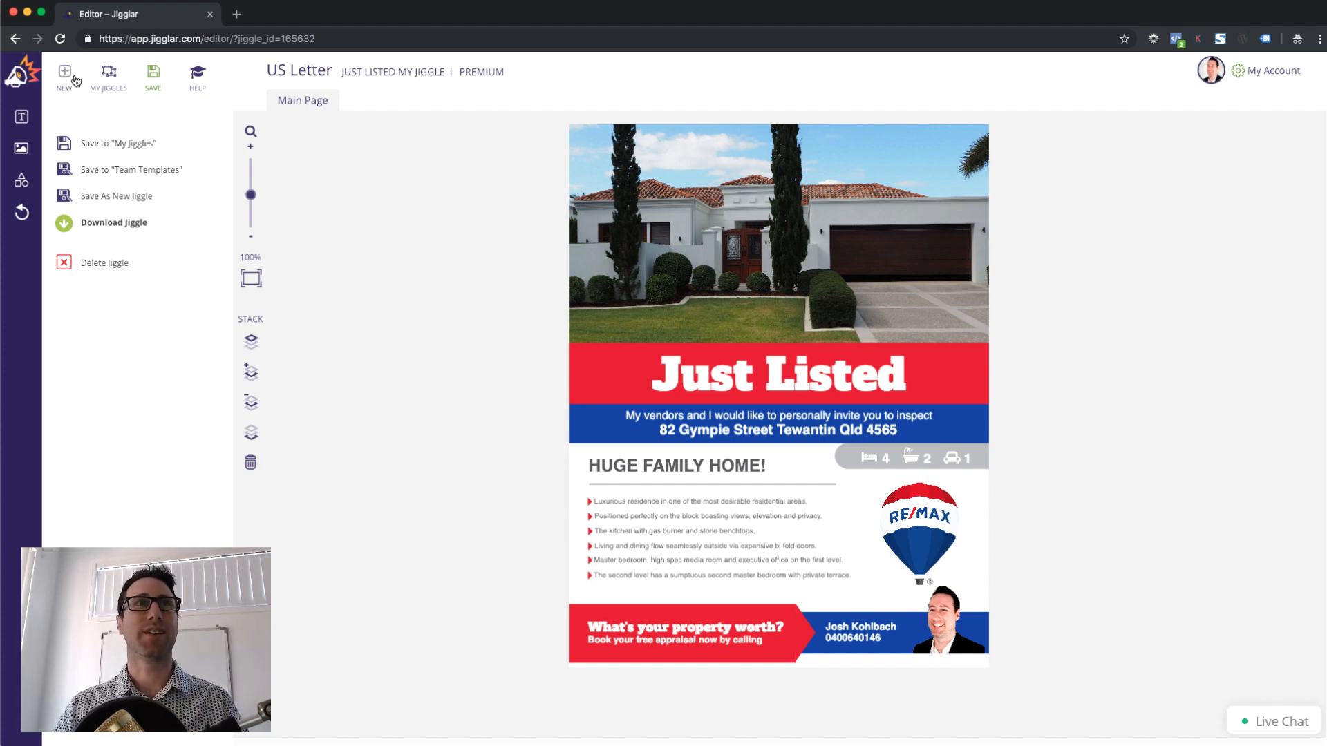
Go home, view Team Templates and My Jiggles, and end on Team Templates
{"action": "left_click", "coordinate": [25, 75]}
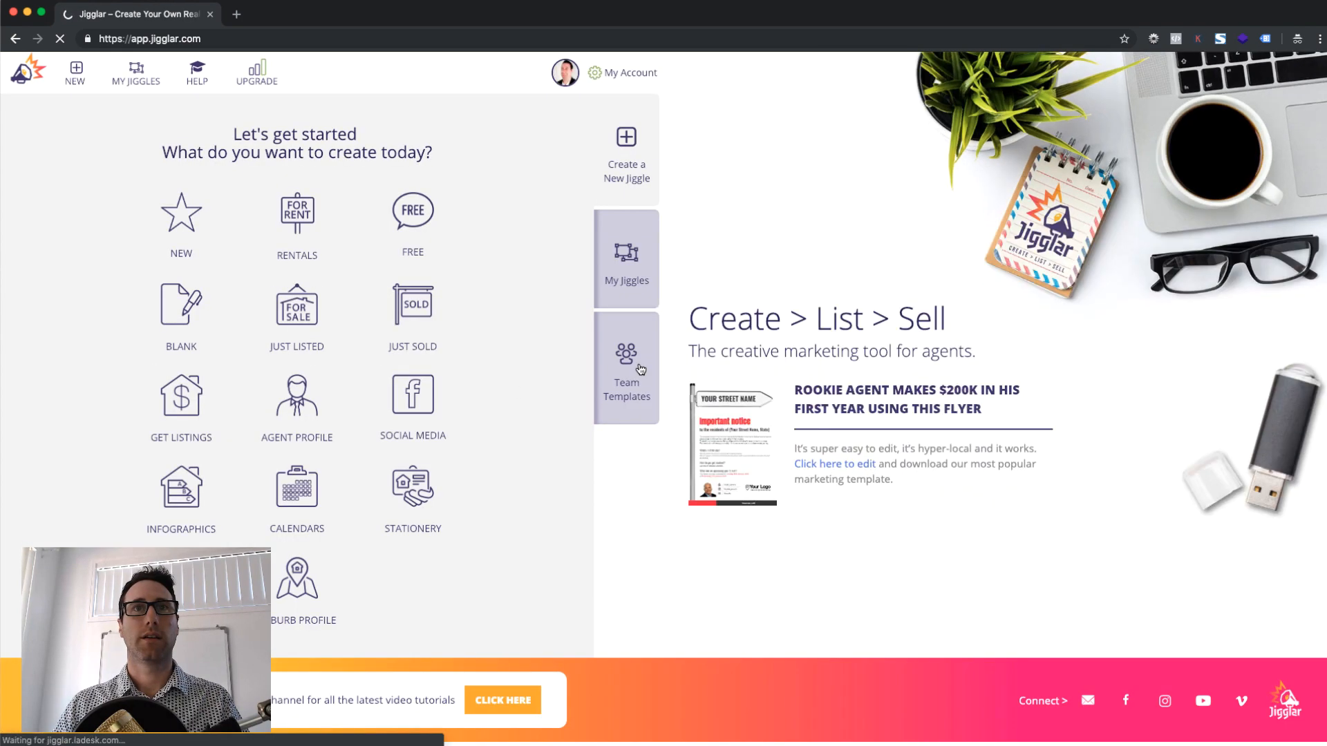
{"action": "left_click", "coordinate": [641, 354]}
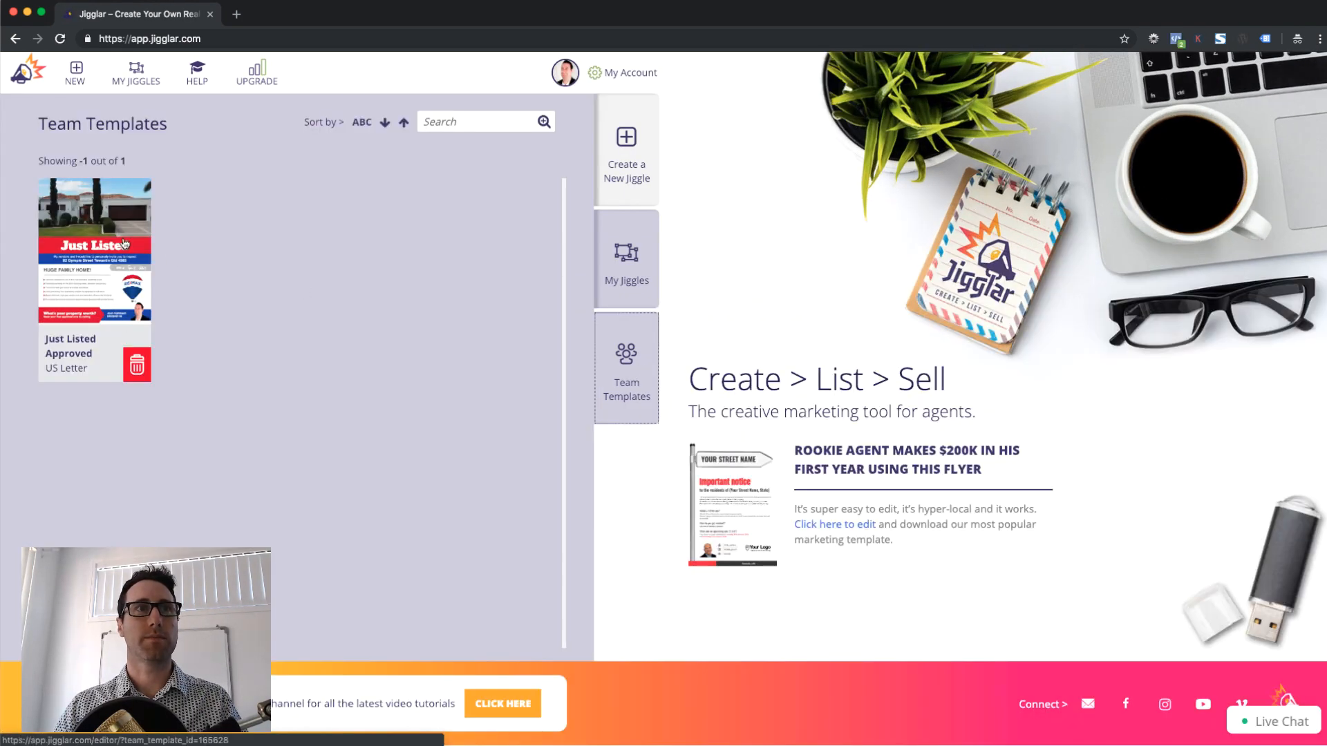
{"action": "left_click", "coordinate": [626, 259]}
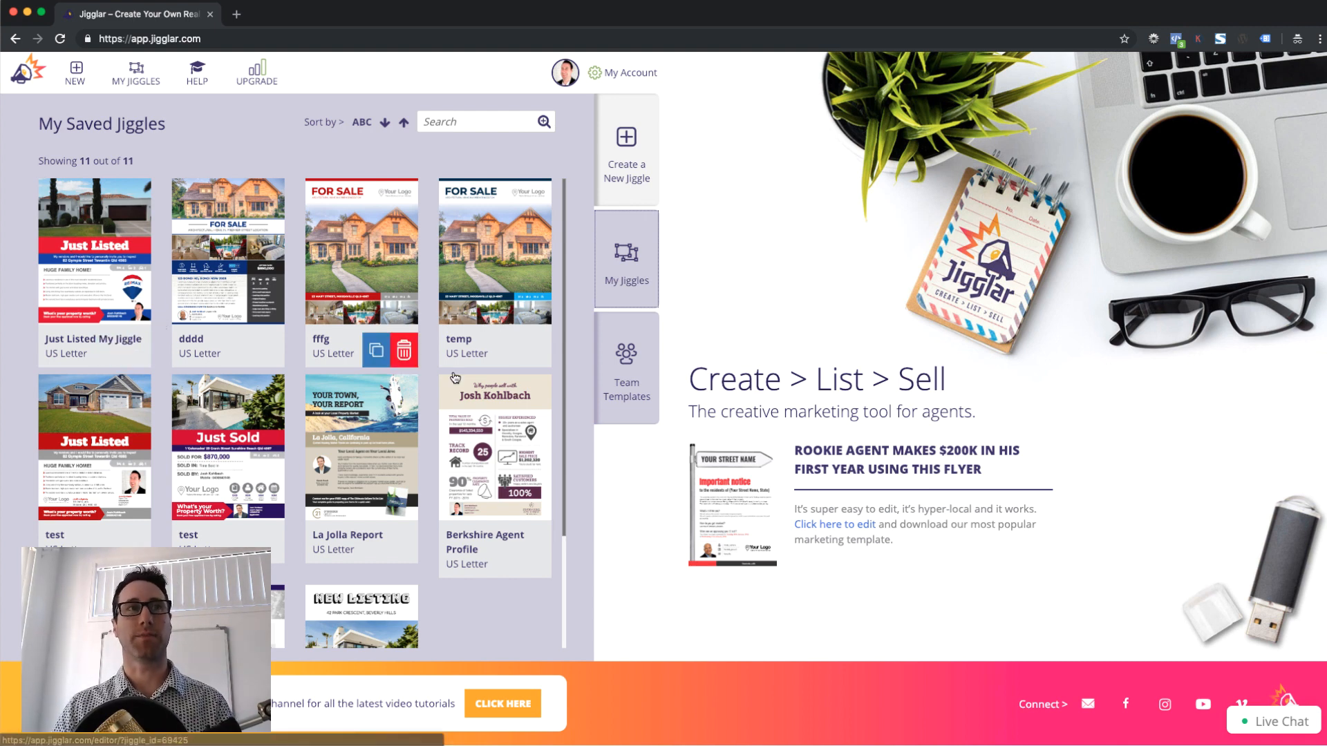
{"action": "left_click", "coordinate": [632, 342]}
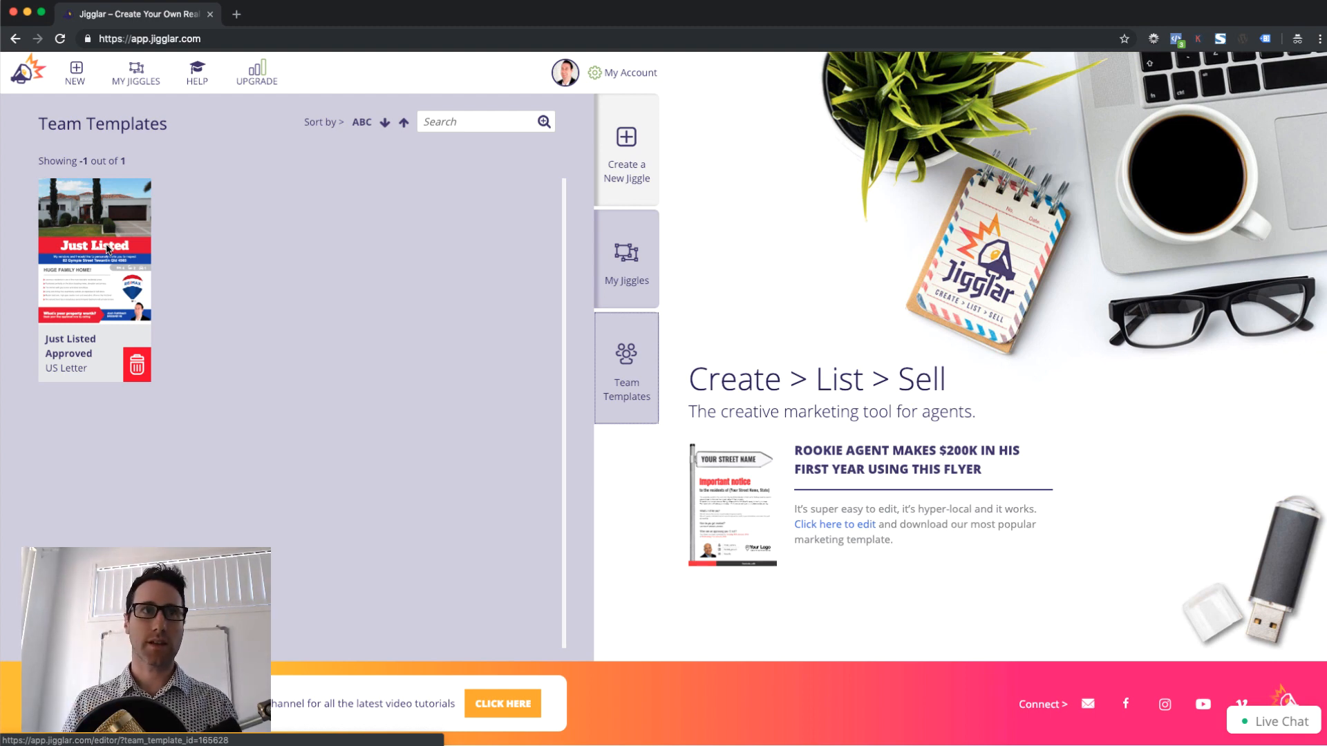
Log out from My Account and sign in with the other member's e-mail and password
{"action": "left_click", "coordinate": [625, 74]}
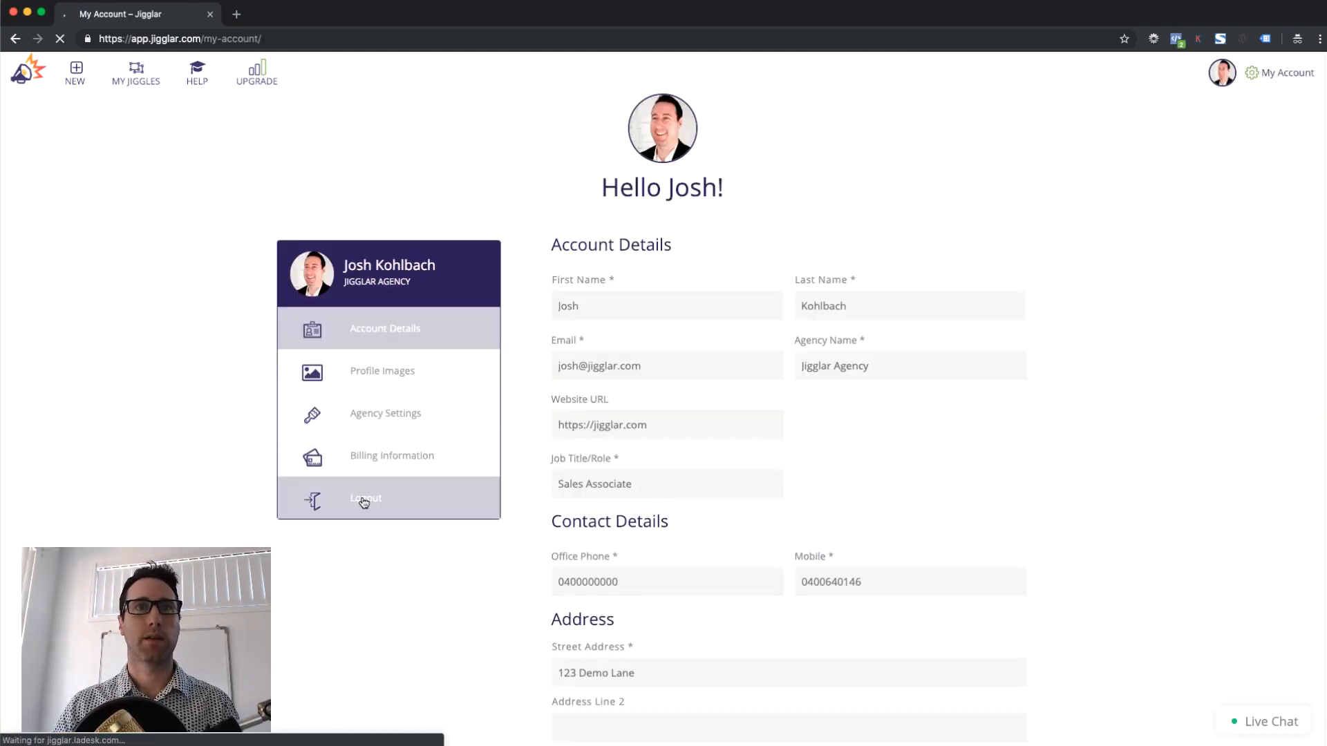
{"action": "left_click", "coordinate": [364, 501]}
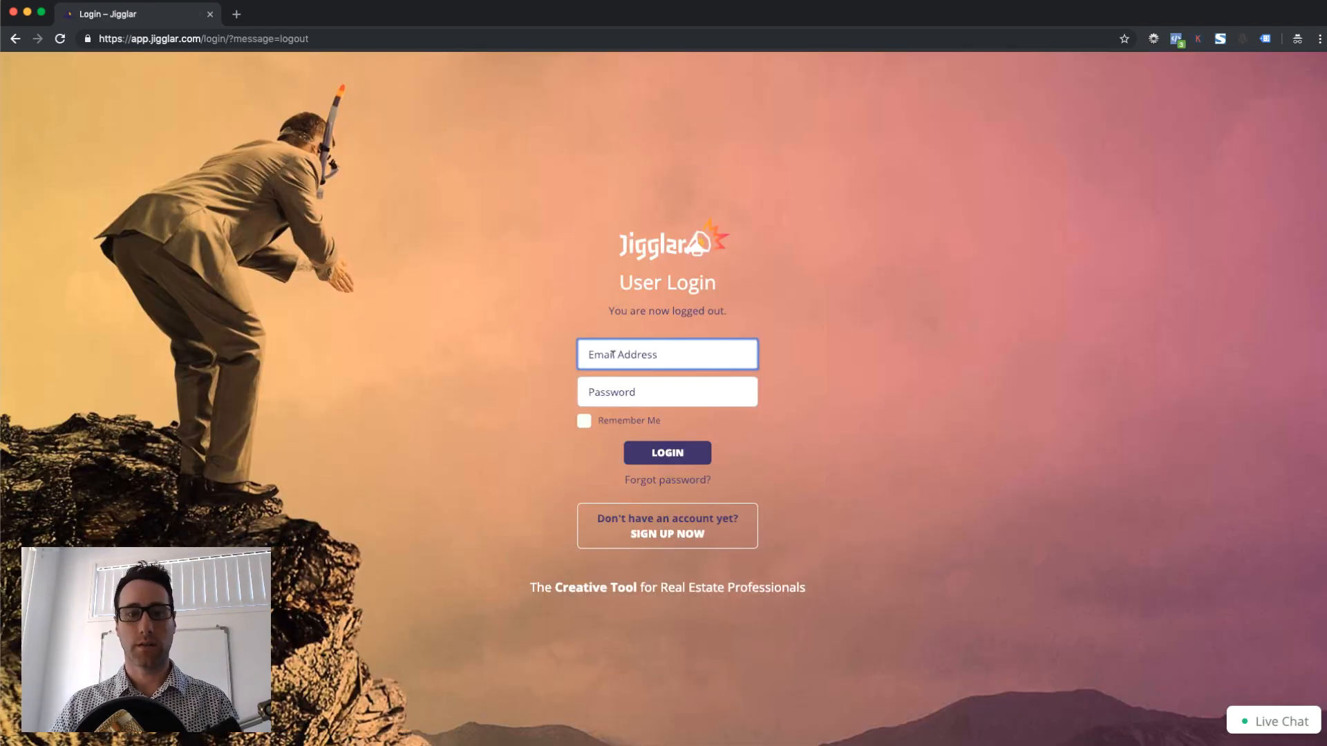
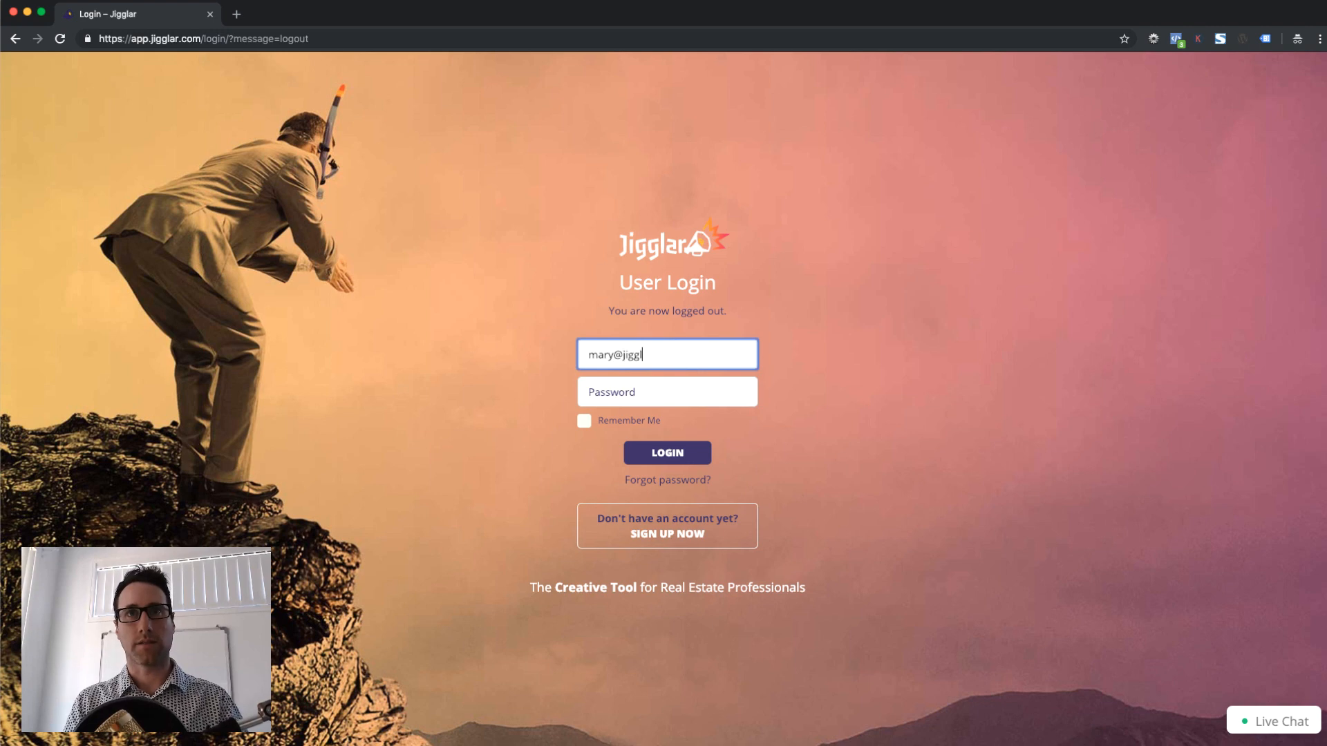
{"action": "key", "text": "Tab"}
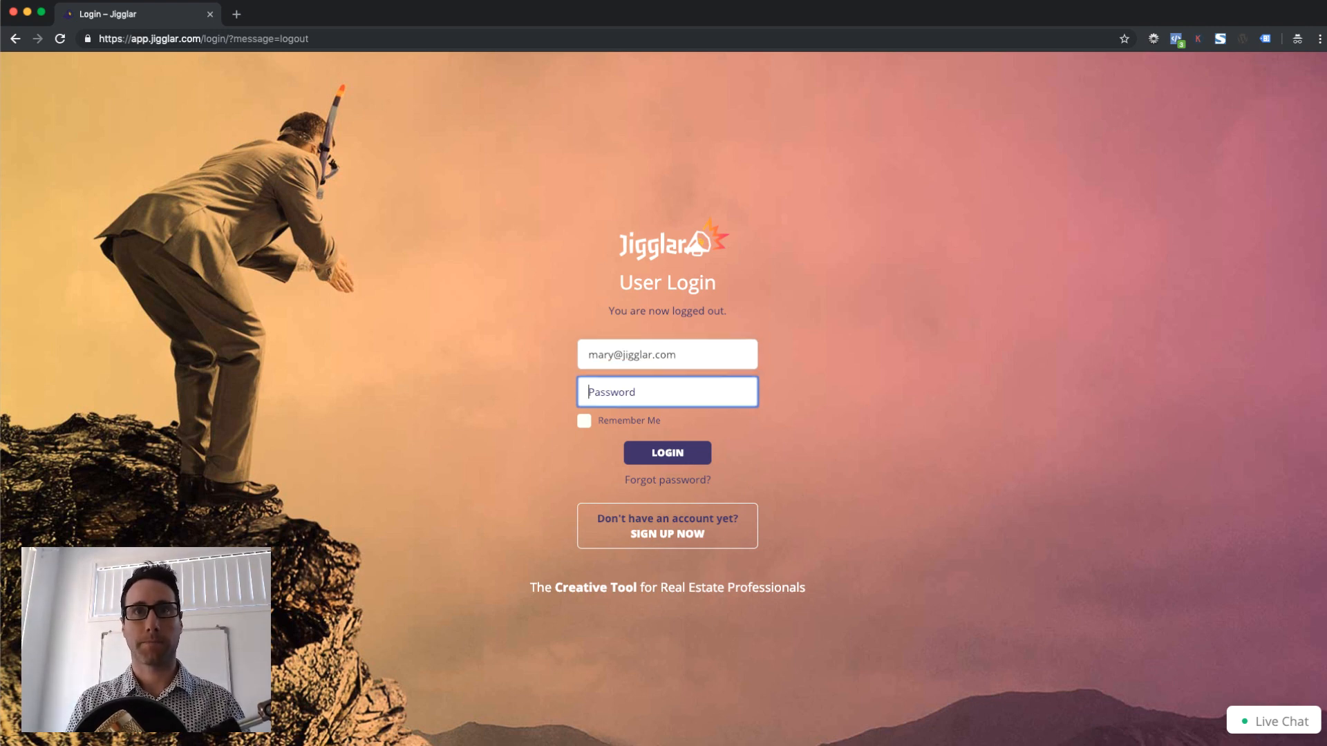
{"action": "type", "text": "••••"}
{"action": "key", "text": "Return"}
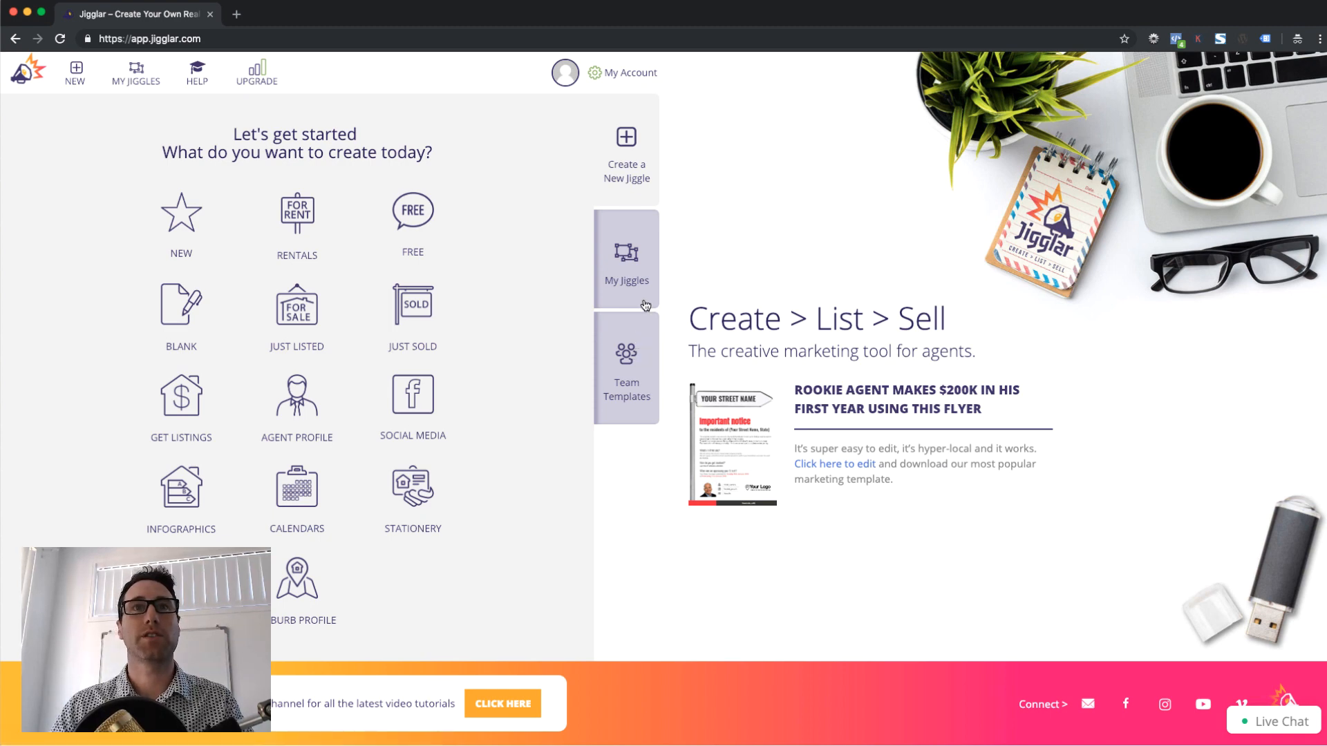
Open the Just Listed Approved template from the Team Templates list
{"action": "left_click", "coordinate": [637, 345]}
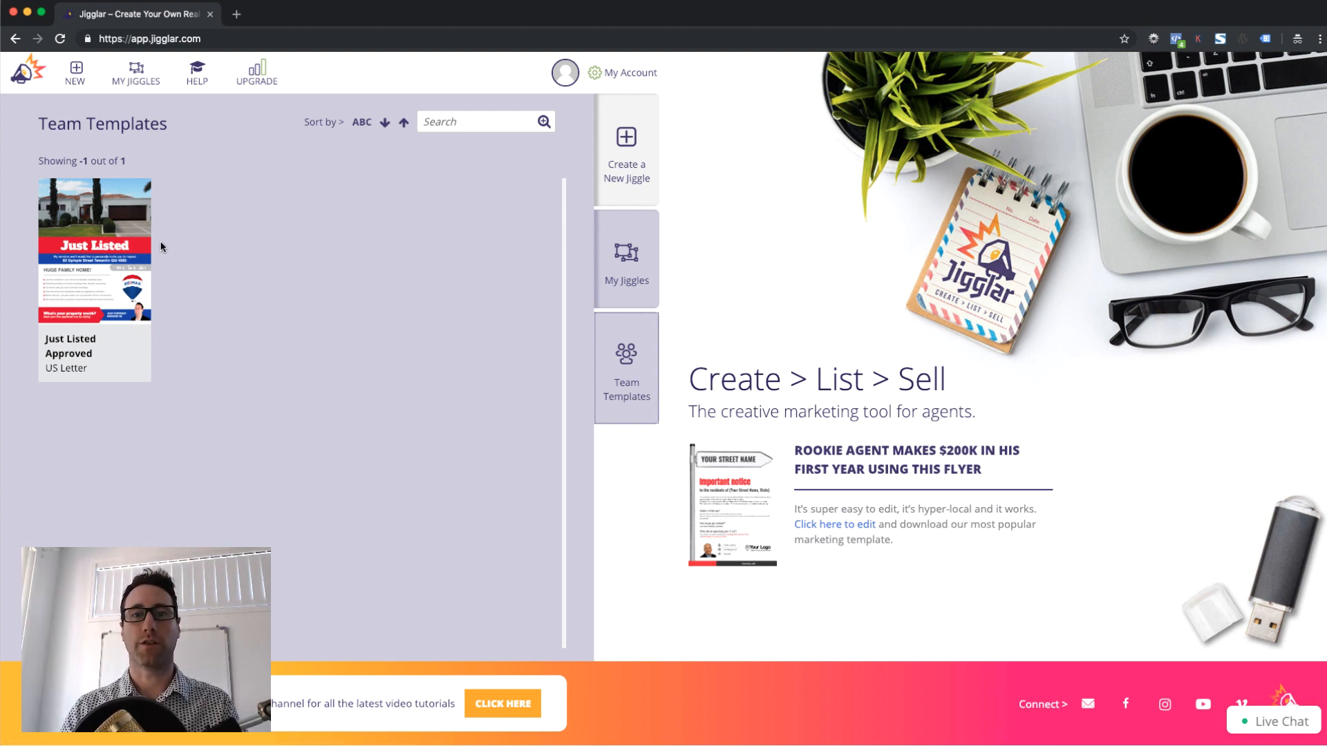
{"action": "left_click", "coordinate": [114, 247]}
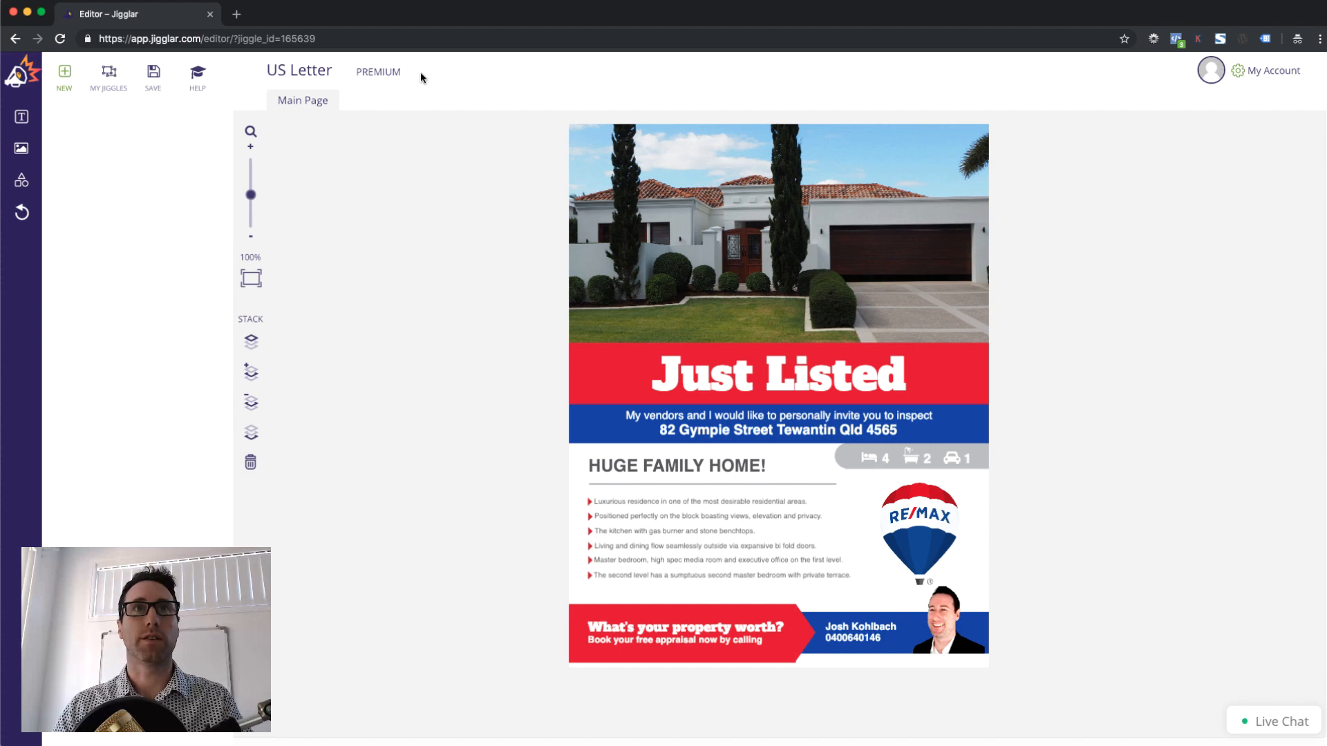
{"action": "left_click", "coordinate": [153, 76]}
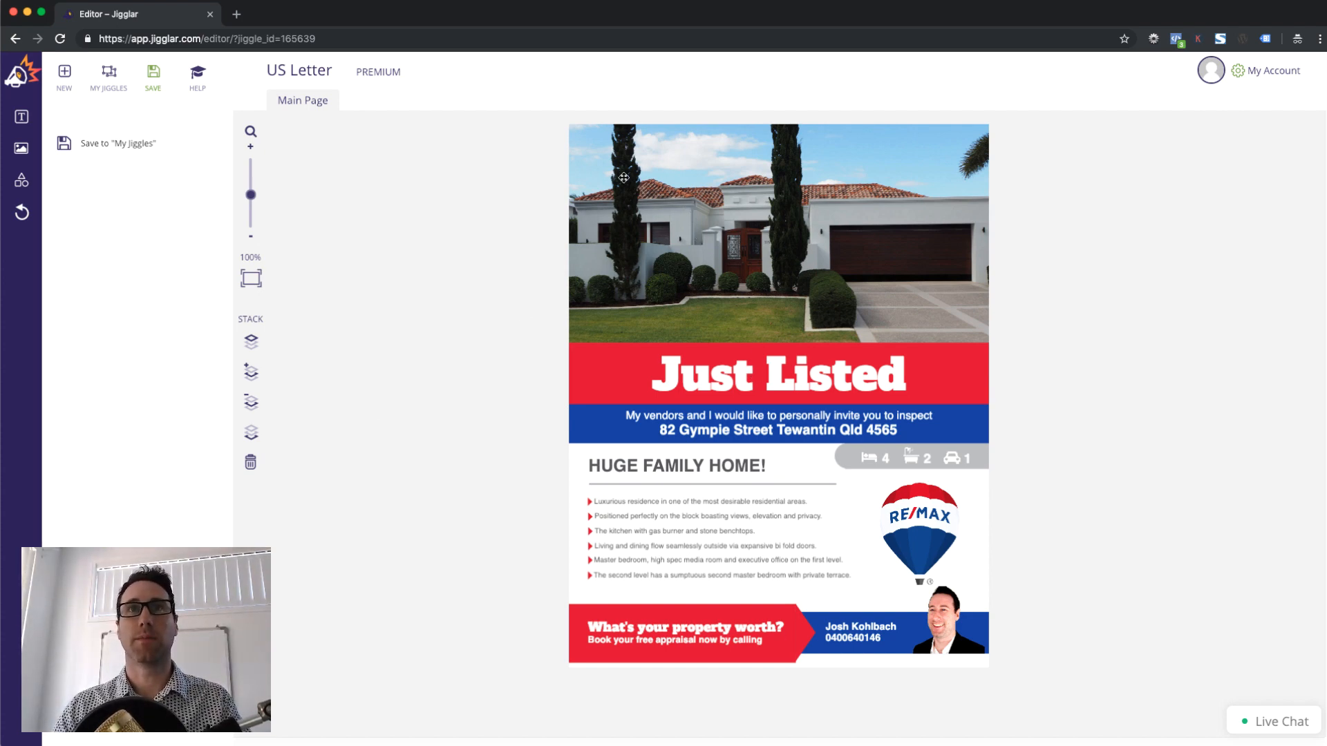
Zoom to 117% and select the photo, red and blue shapes to confirm they're locked
{"action": "left_click", "coordinate": [805, 247]}
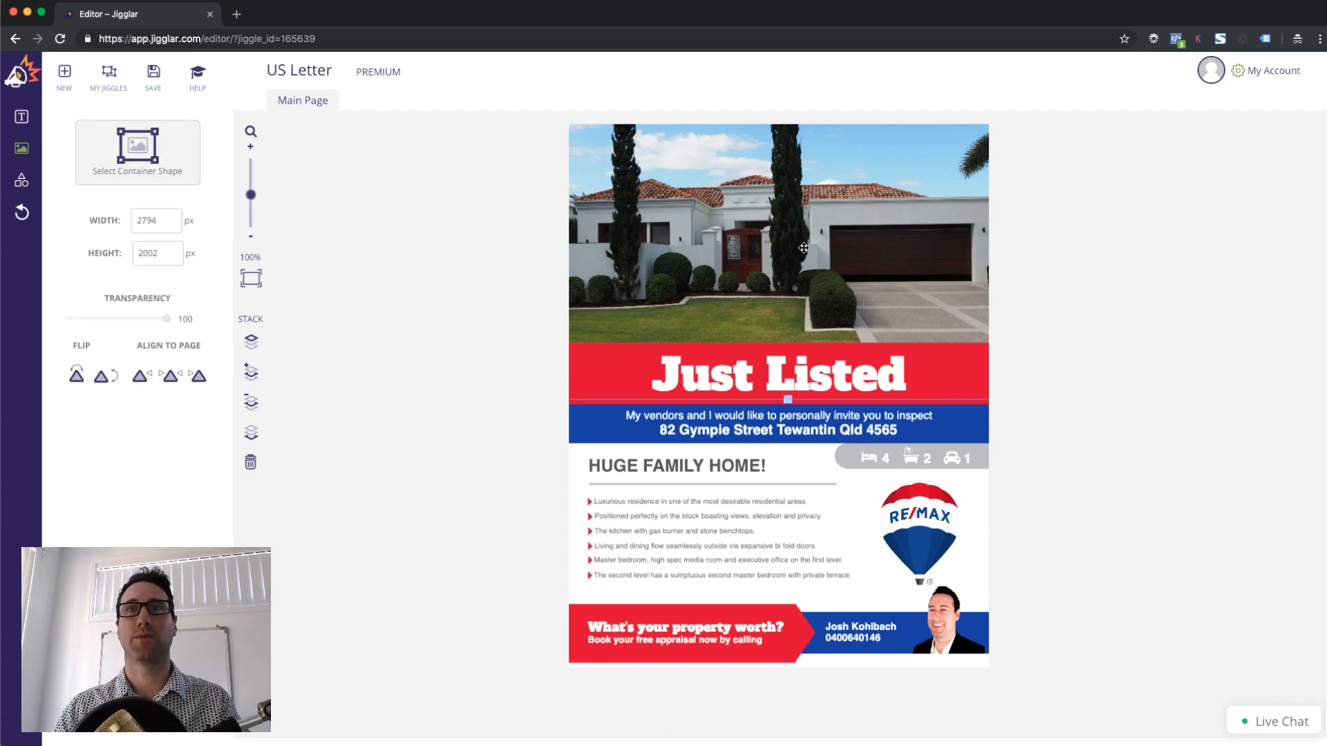
{"action": "left_click", "coordinate": [641, 363]}
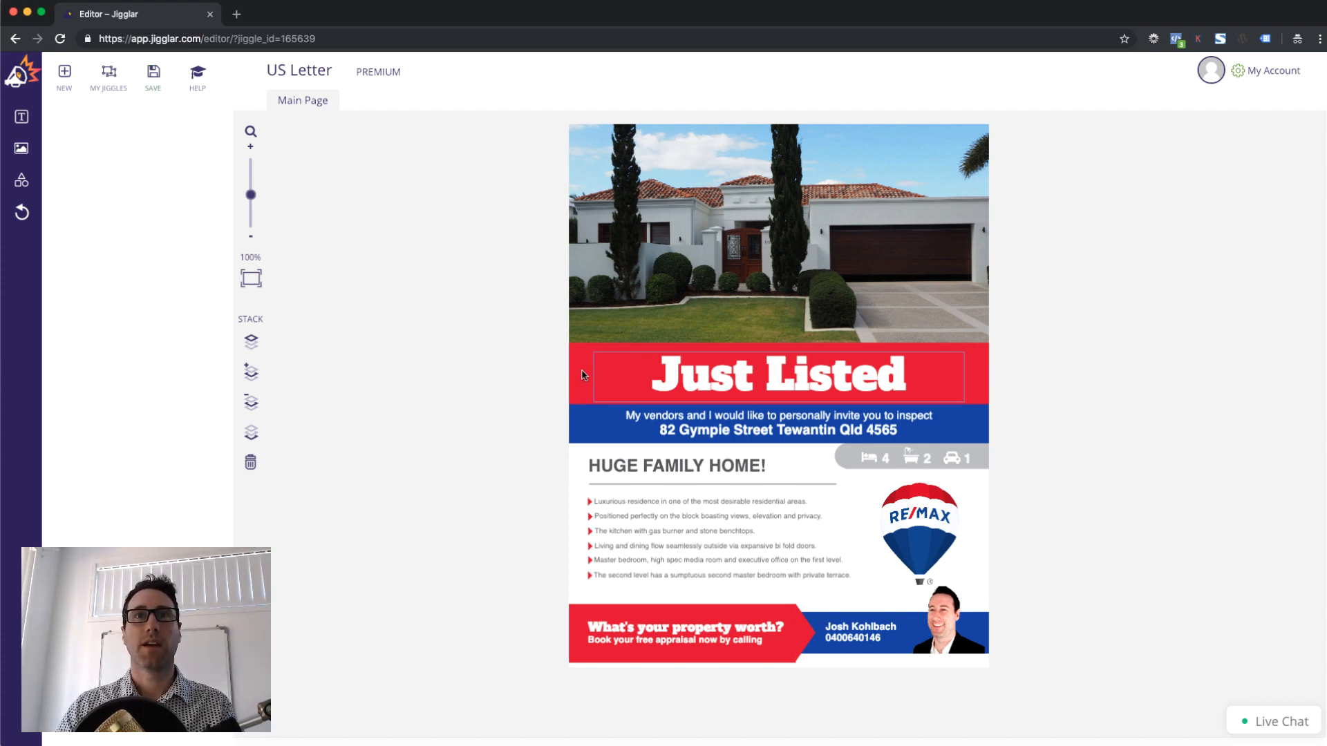
{"action": "left_click", "coordinate": [579, 375]}
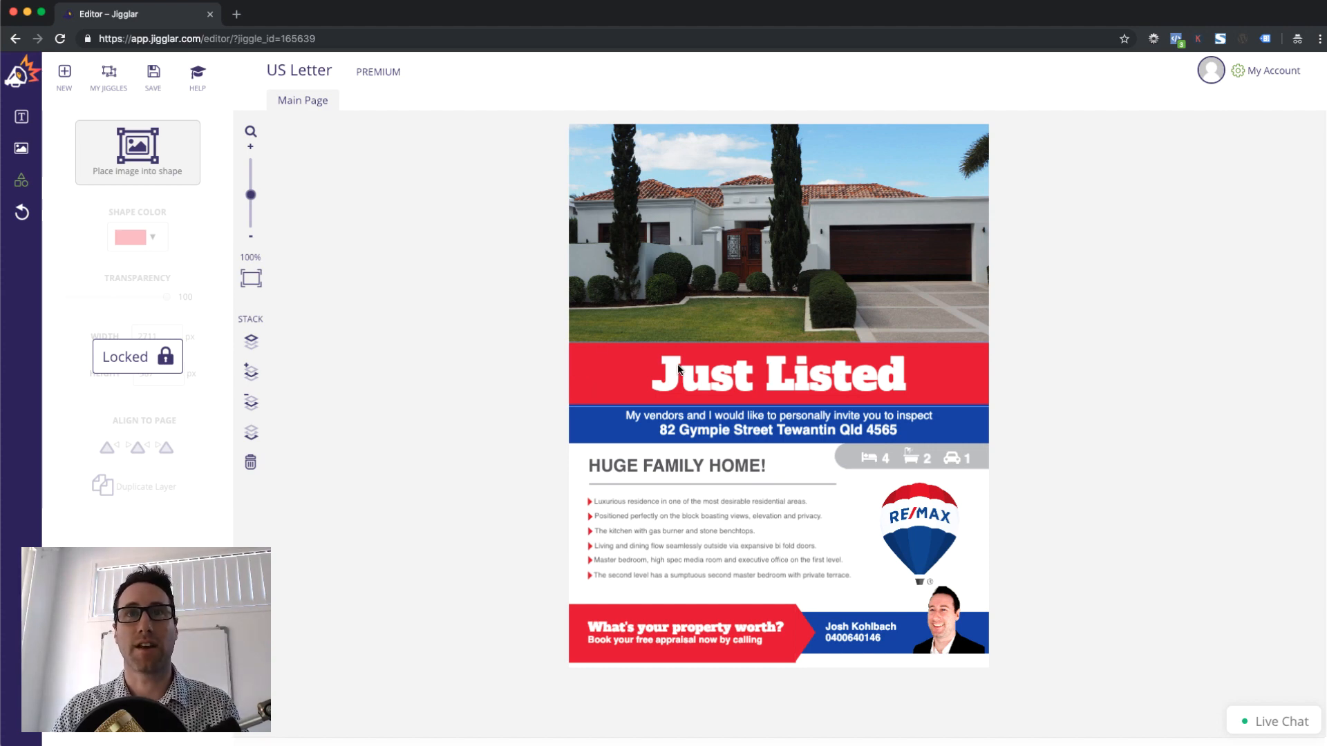
{"action": "left_click_drag", "start_coordinate": [251, 195], "coordinate": [250, 190]}
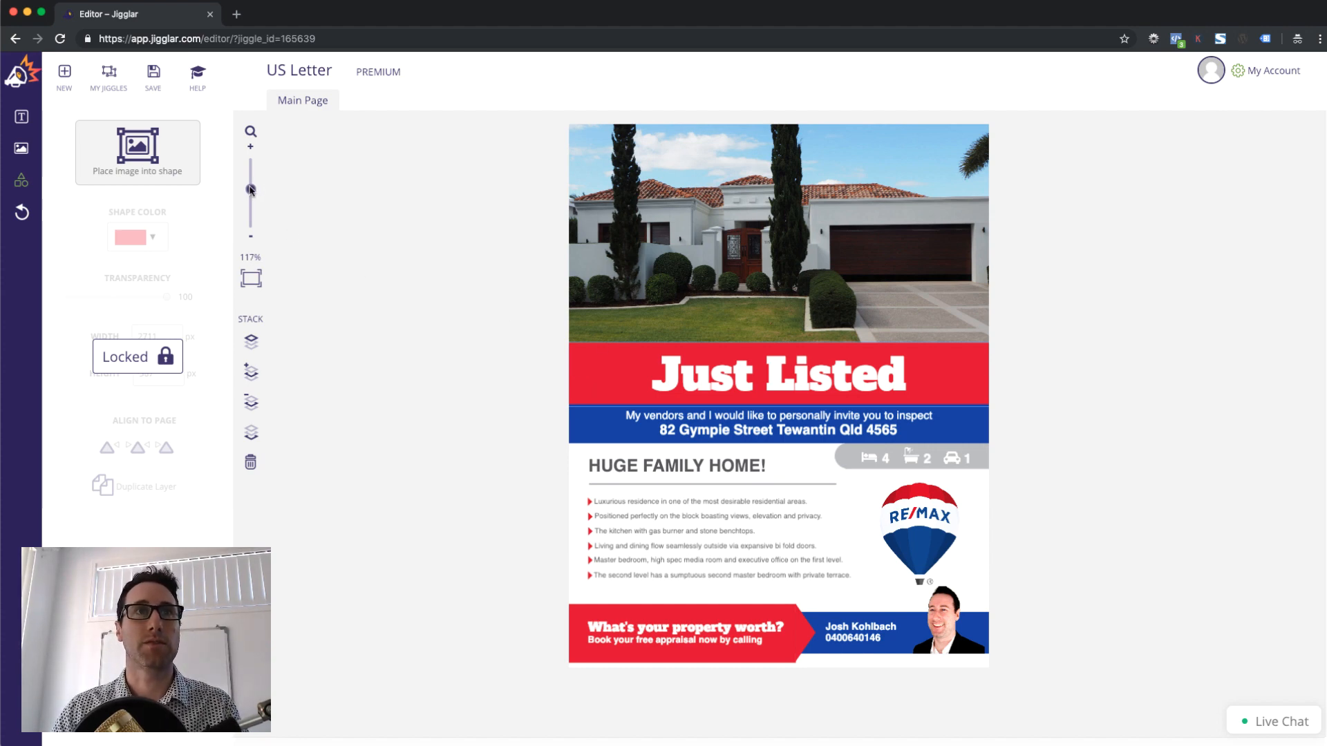
{"action": "scroll", "coordinate": [605, 438], "scroll_direction": "down", "scroll_amount": 2}
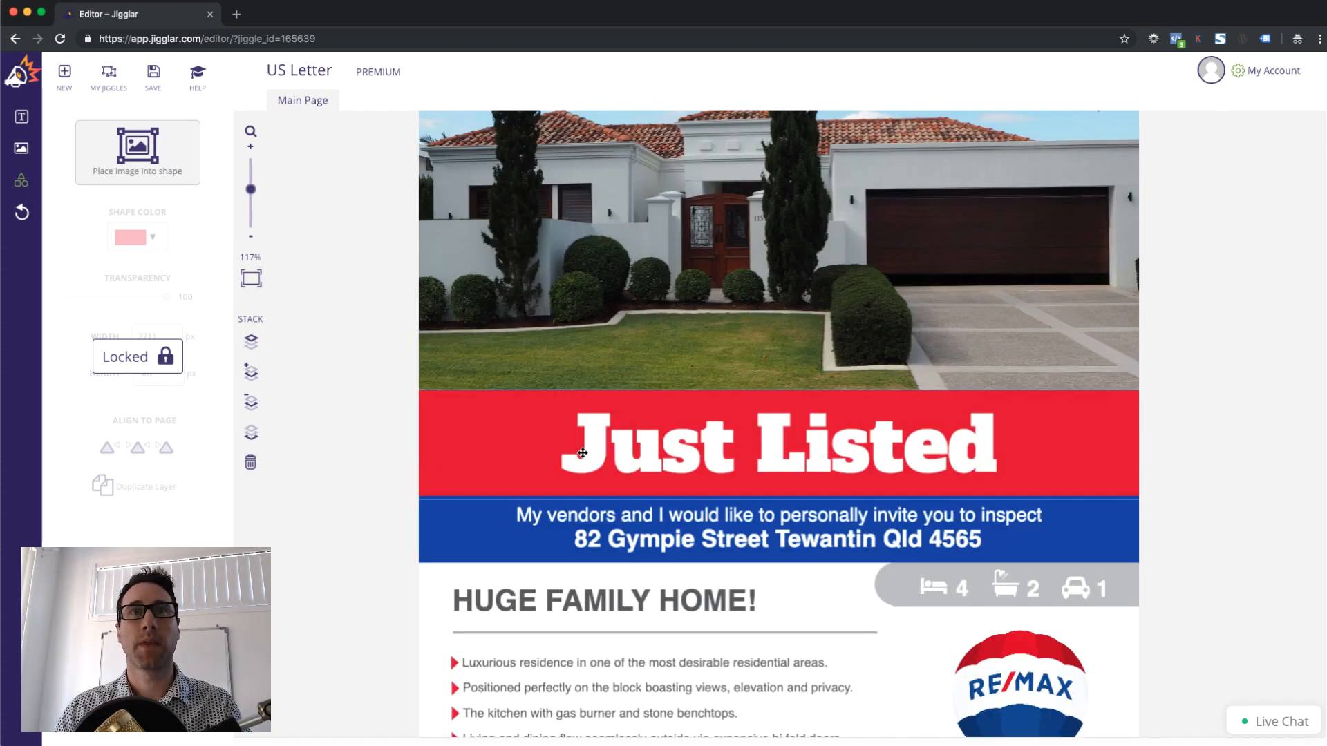
{"action": "left_click", "coordinate": [442, 523]}
{"action": "left_click", "coordinate": [463, 427]}
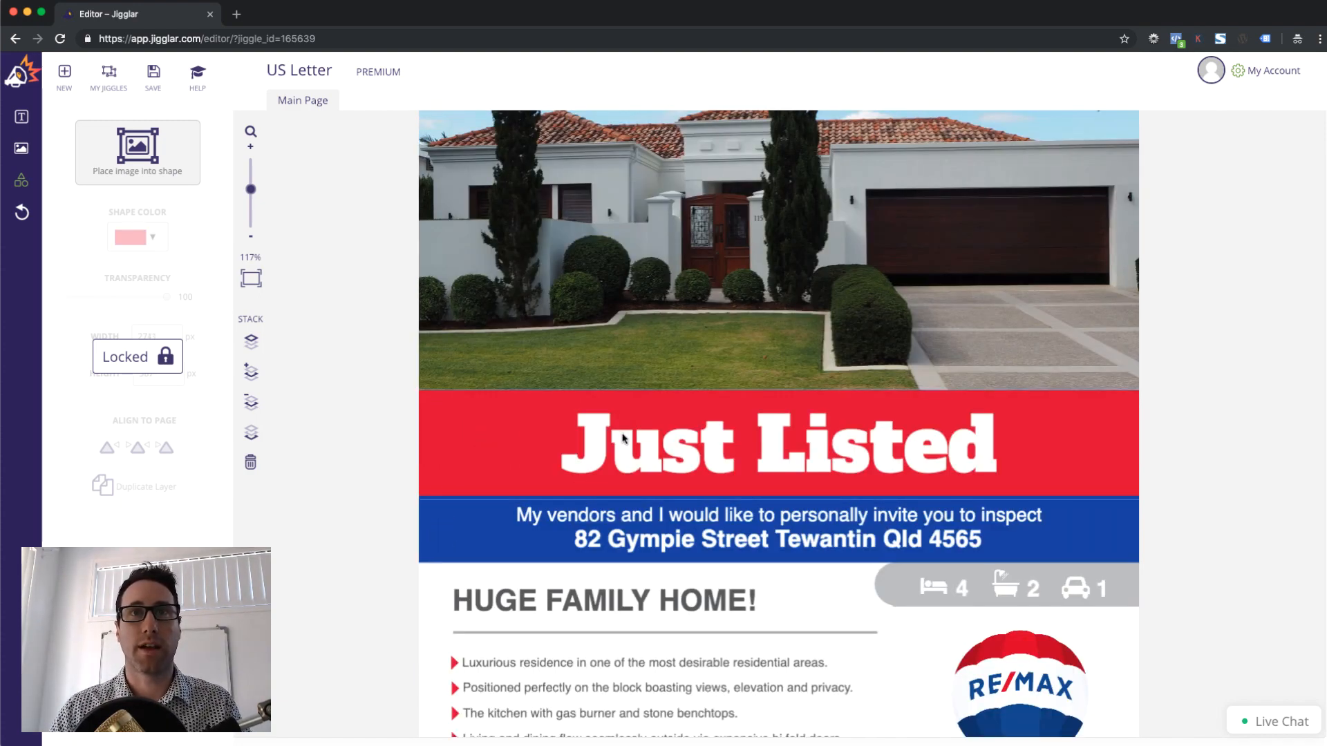
{"action": "left_click", "coordinate": [631, 439]}
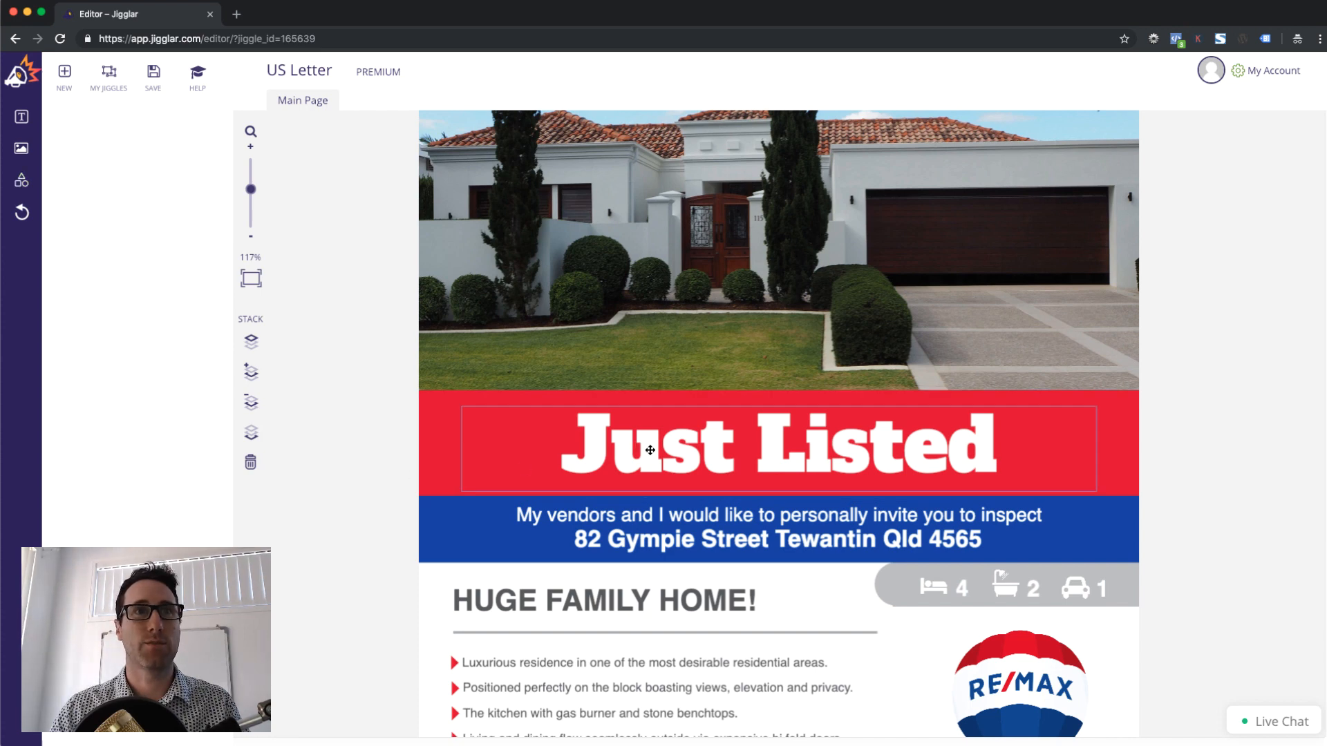
{"action": "left_click", "coordinate": [454, 447]}
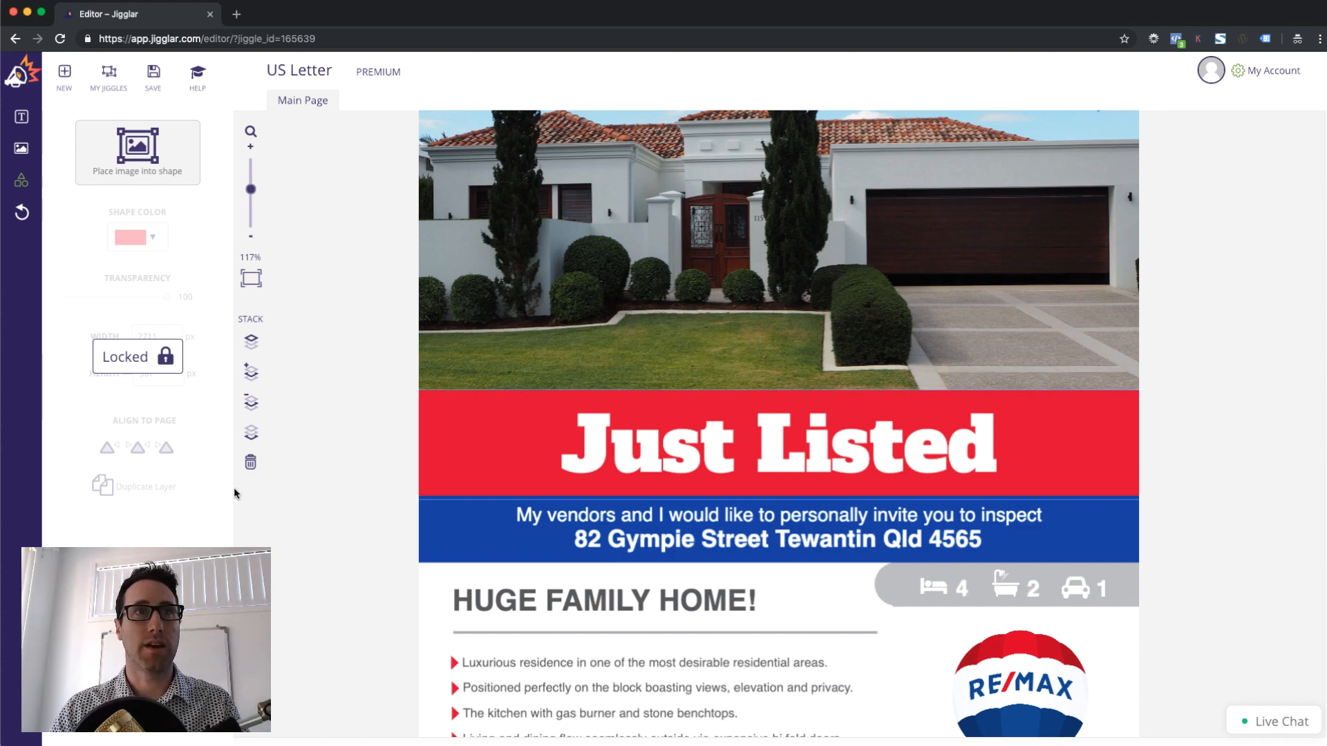
{"action": "scroll", "coordinate": [430, 534], "scroll_direction": "down", "scroll_amount": 3}
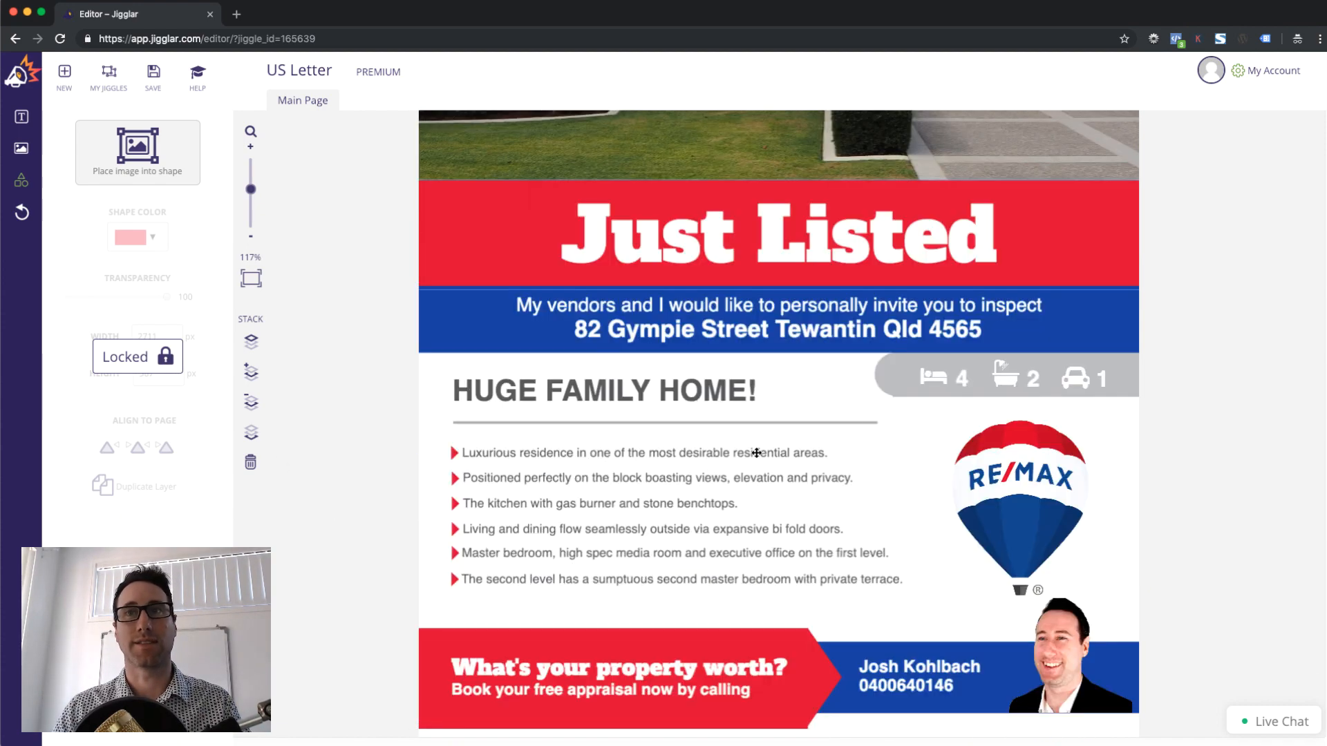
Delete the word FAMILY from the HUGE FAMILY HOME! heading
{"action": "left_click", "coordinate": [957, 378]}
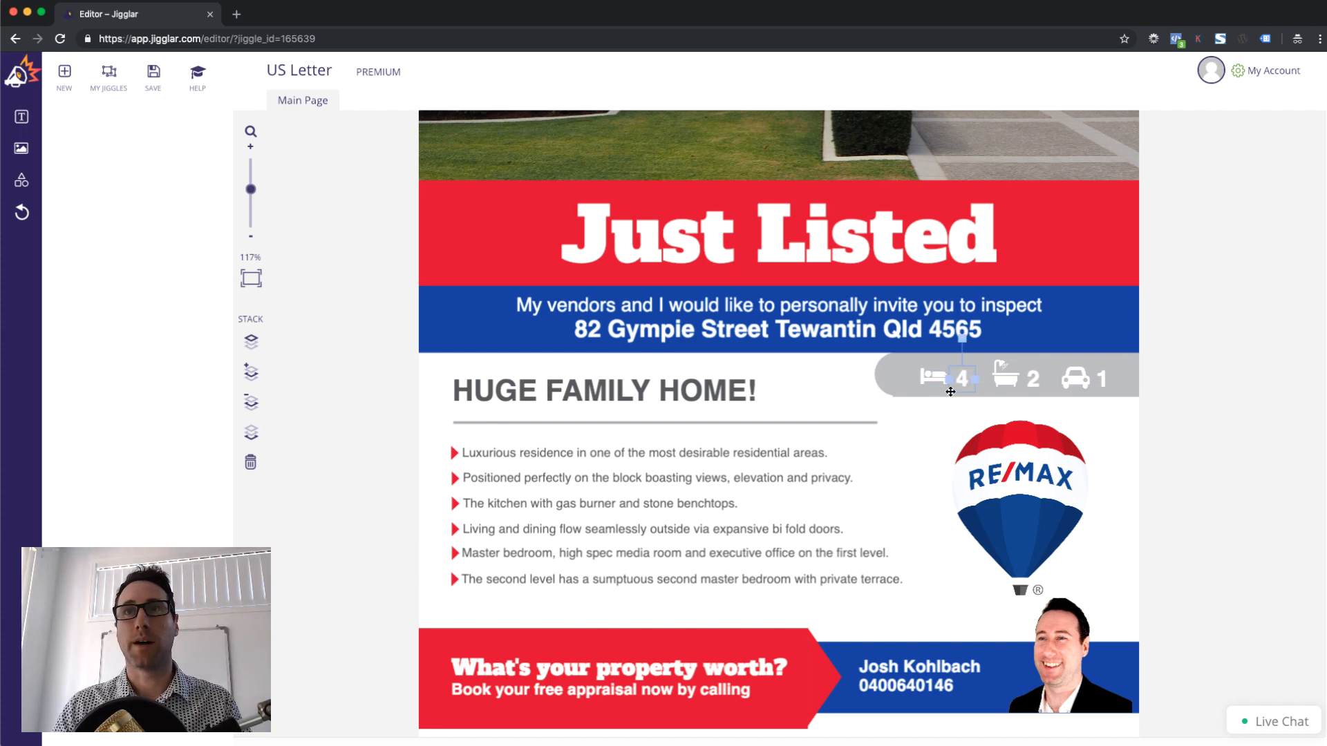
{"action": "left_click", "coordinate": [727, 389]}
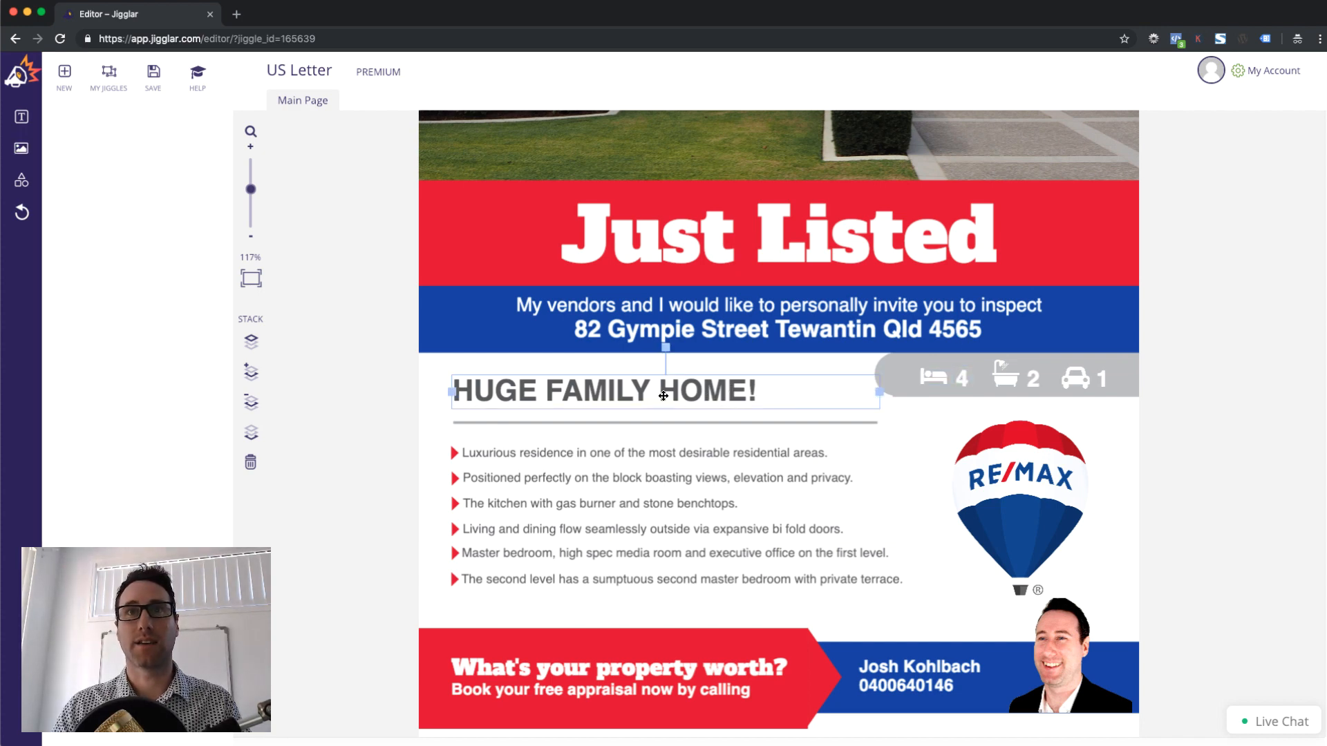
{"action": "left_click", "coordinate": [593, 395]}
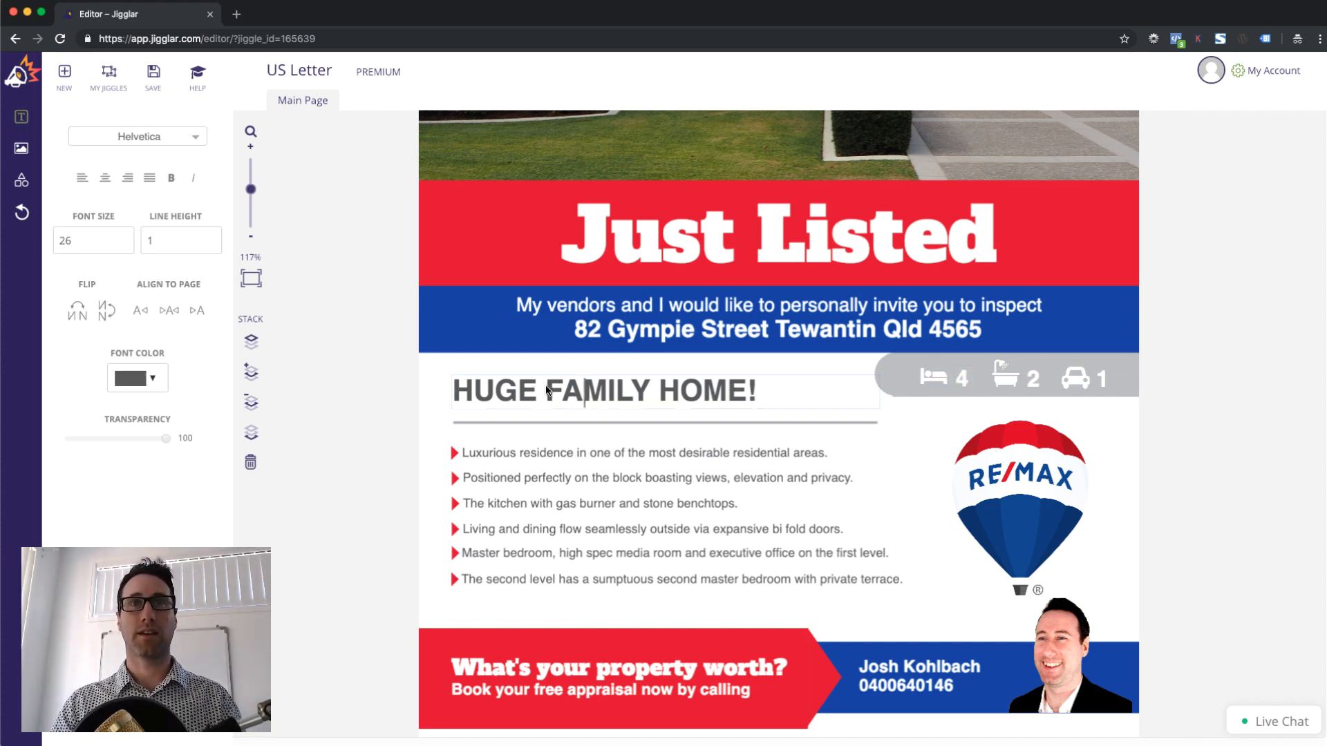
{"action": "triple_click", "coordinate": [568, 391]}
{"action": "left_click", "coordinate": [576, 398]}
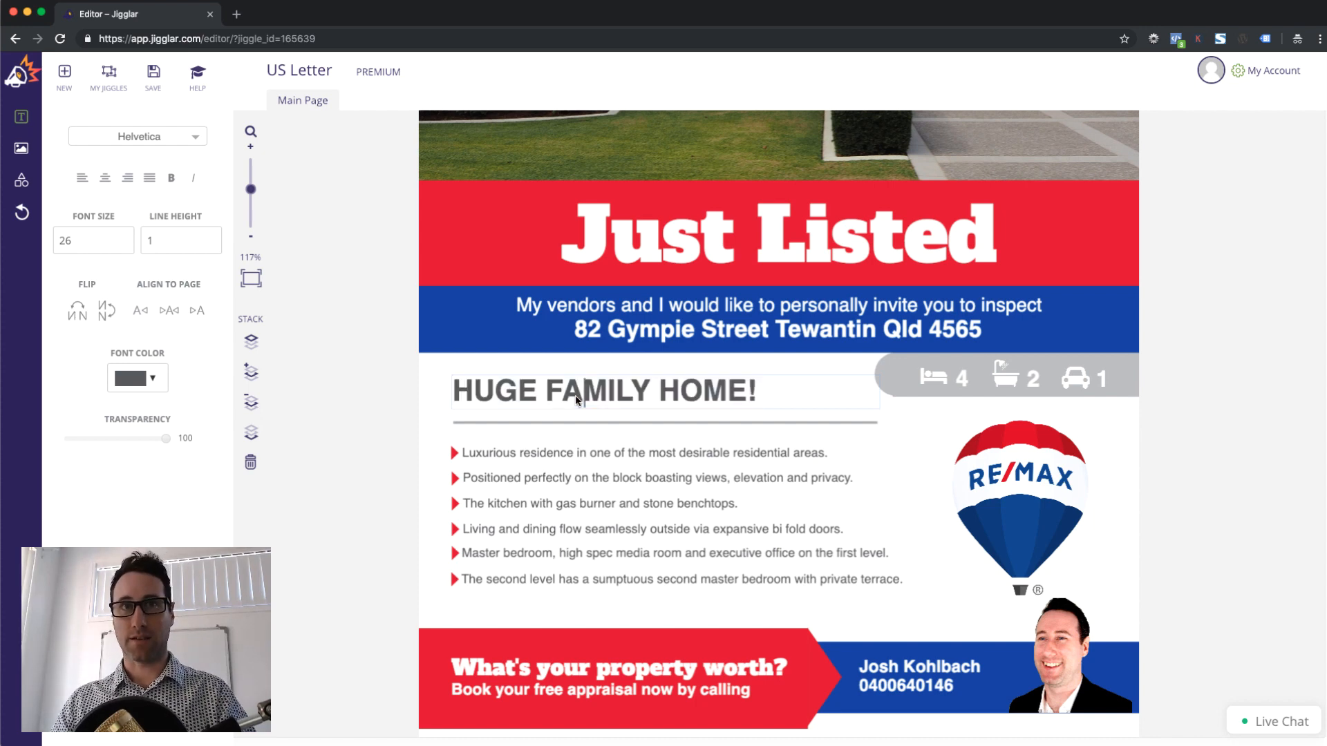
{"action": "key", "text": "BackSpace"}
{"action": "key", "text": "BackSpace"}
{"action": "key", "text": "BackSpace"}
{"action": "key", "text": "BackSpace"}
{"action": "key", "text": "BackSpace"}
{"action": "key", "text": "BackSpace"}
{"action": "key", "text": "BackSpace"}
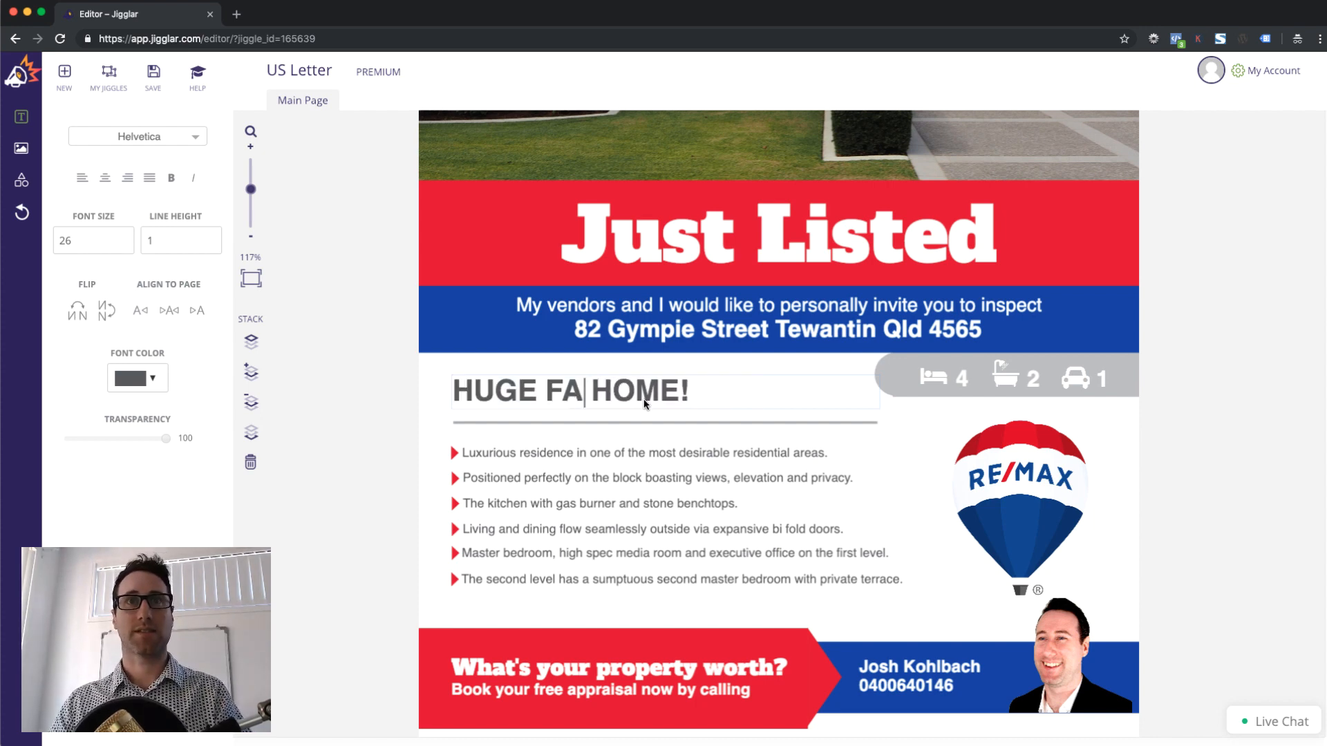
{"action": "left_click", "coordinate": [397, 435]}
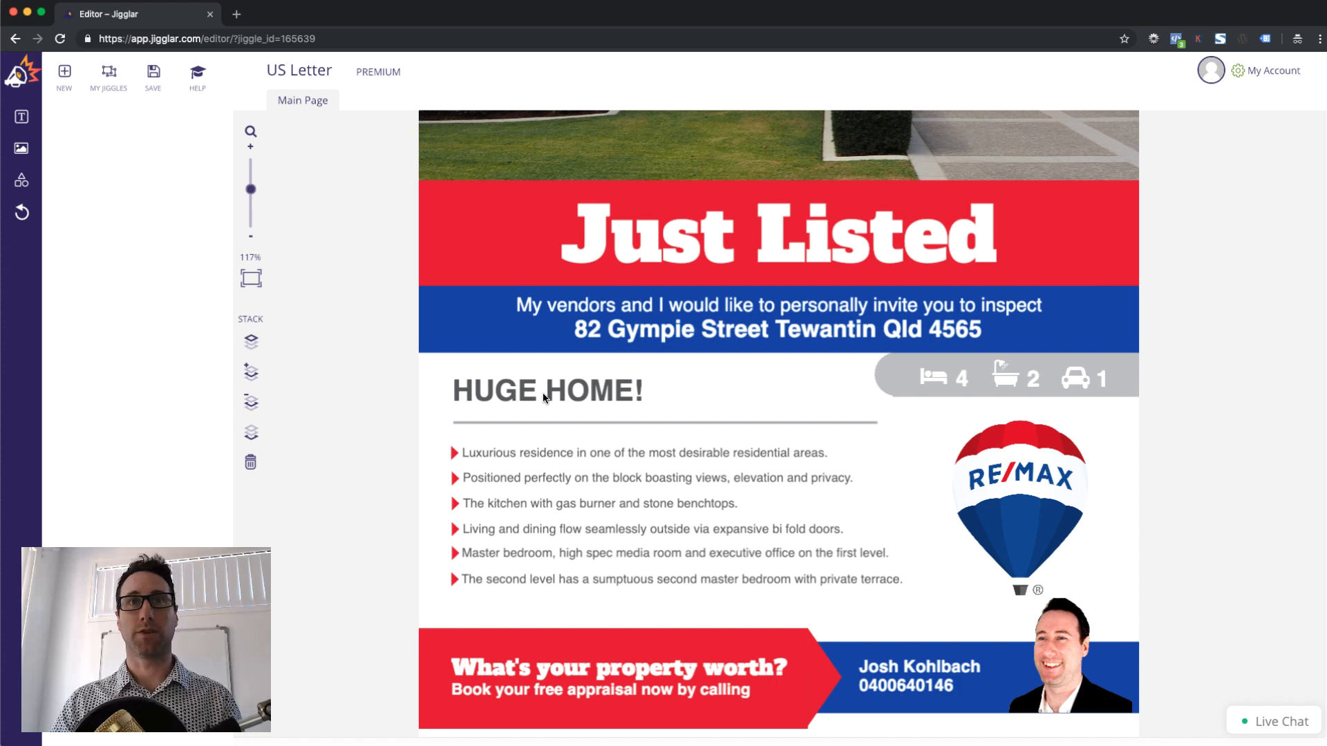
Replace the street number and name in the address line with '12 Smith'
{"action": "left_click", "coordinate": [657, 333]}
{"action": "left_click", "coordinate": [656, 334]}
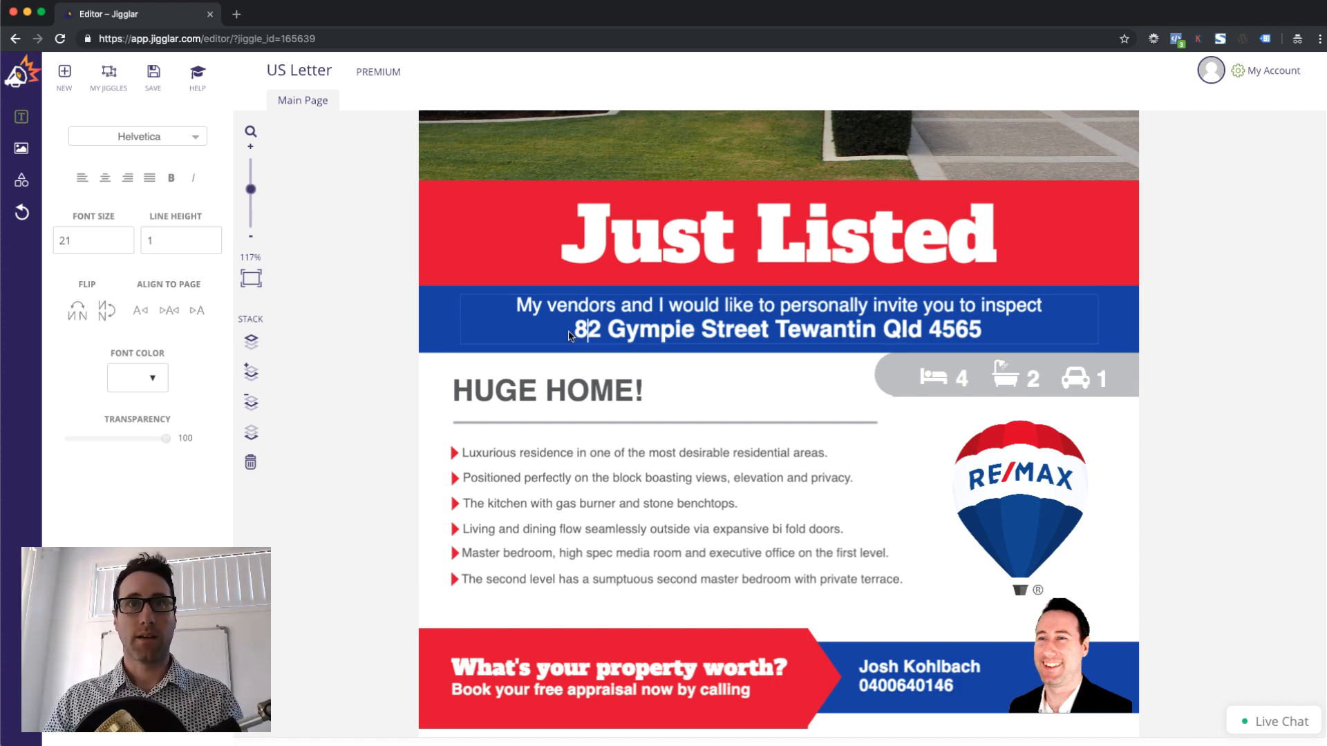
{"action": "left_click_drag", "start_coordinate": [575, 333], "coordinate": [691, 333]}
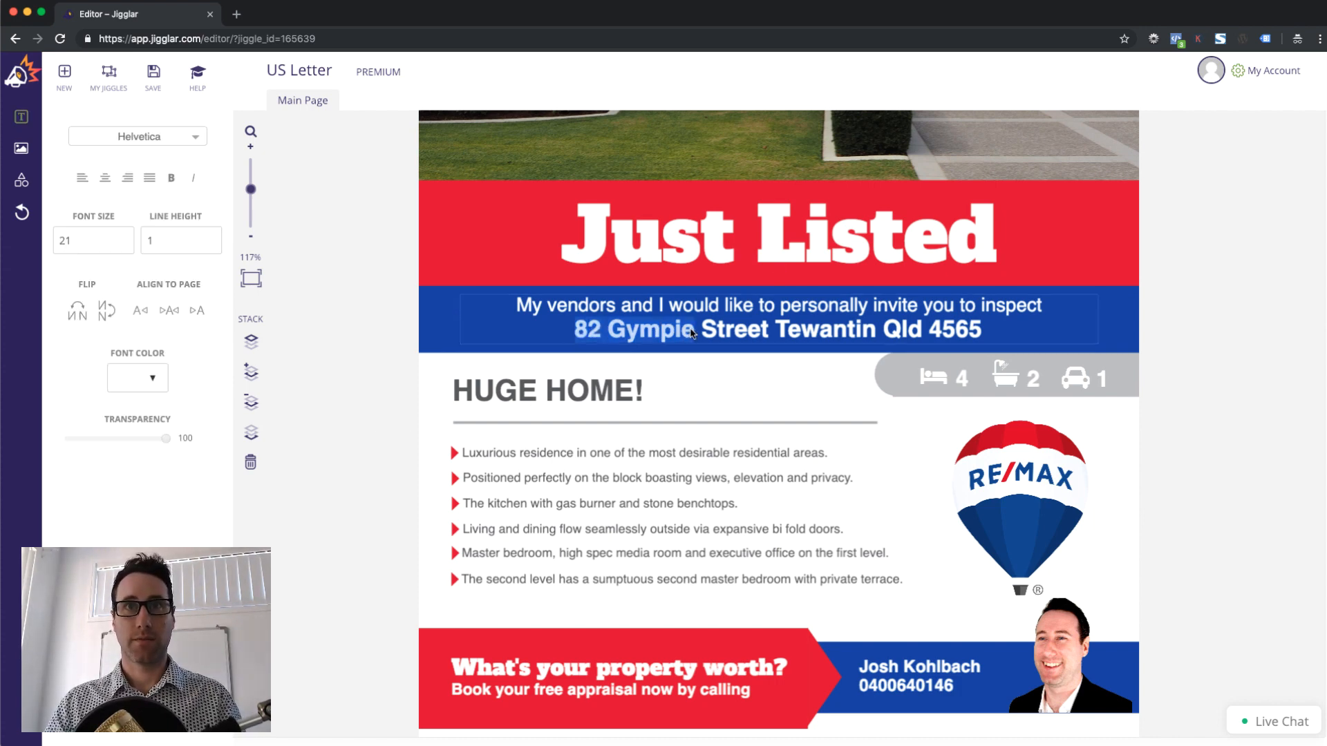
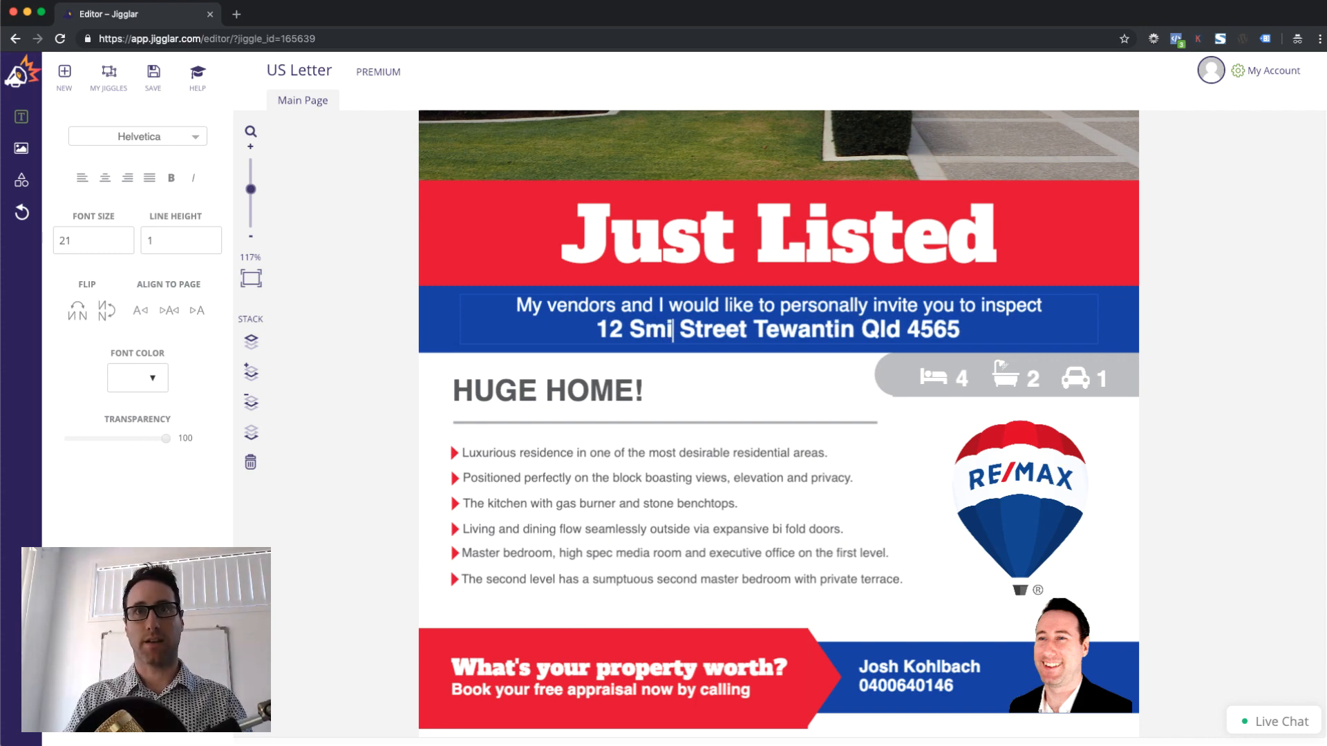
{"action": "left_click", "coordinate": [798, 380]}
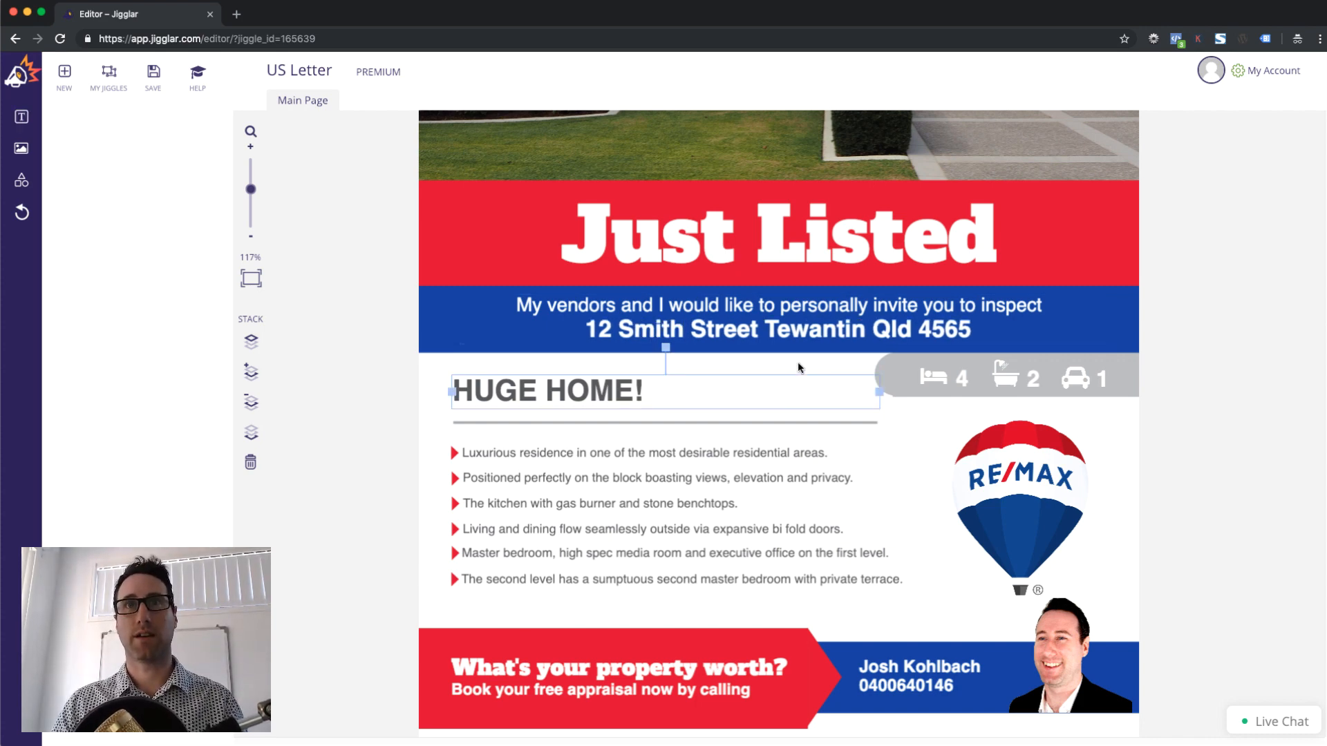
Confirm the RE/MAX logo is locked and delete the old agent photo
{"action": "left_click", "coordinate": [1025, 504]}
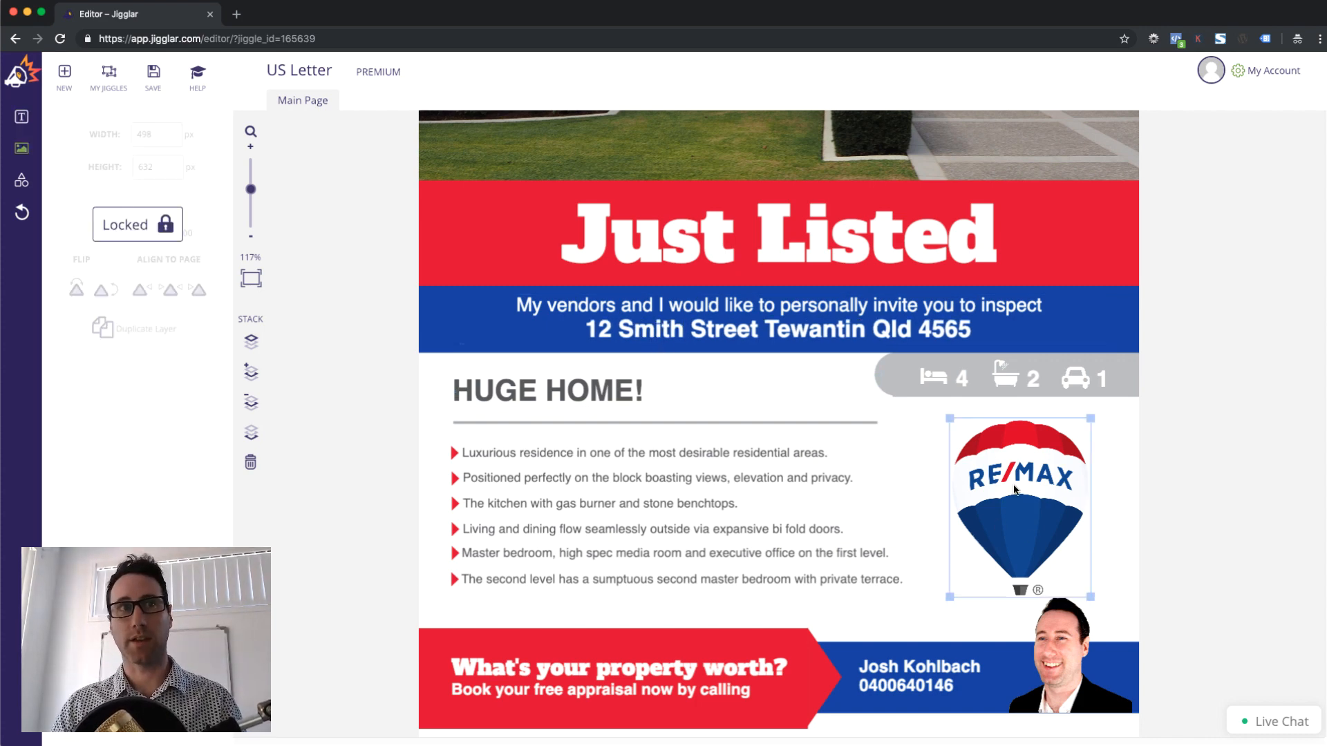
{"action": "left_click", "coordinate": [1050, 636]}
{"action": "key", "text": "Delete"}
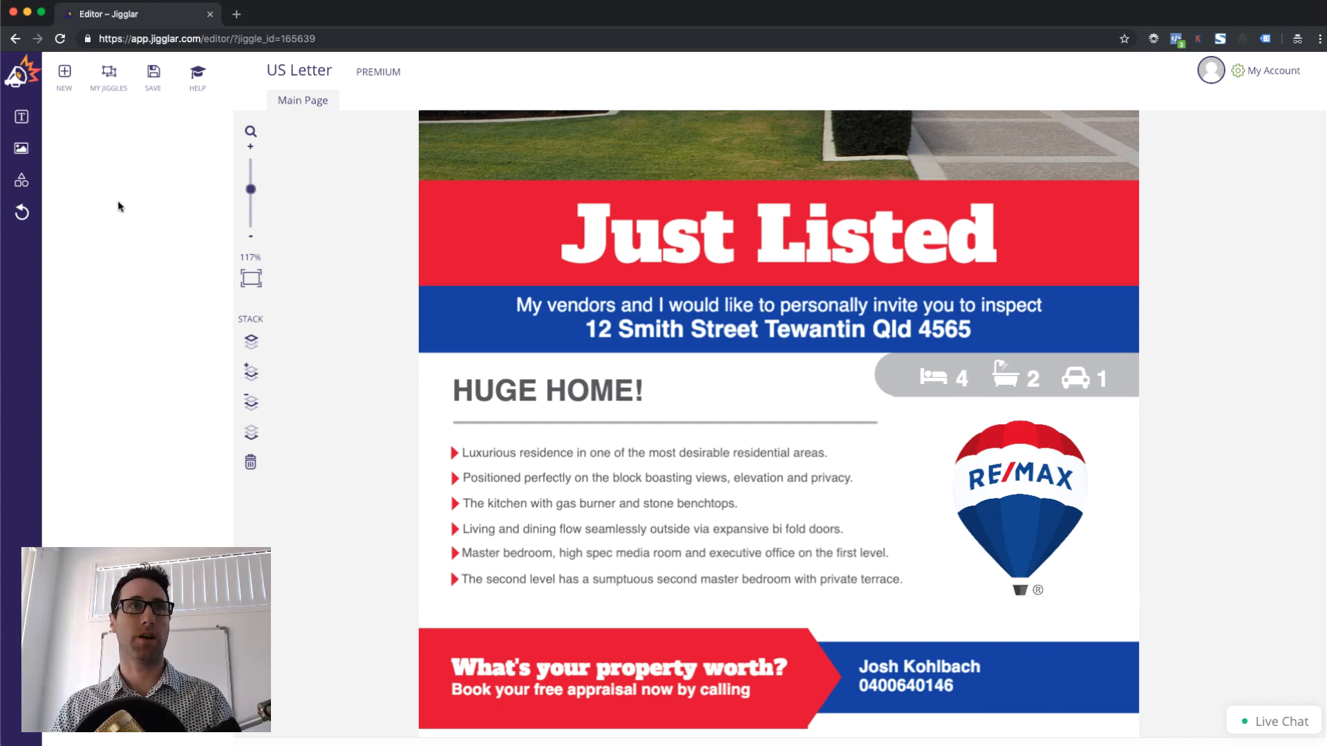
Insert the new agent headshot from the image library, sized 514×390 px, beside the bottom-right contact details
{"action": "left_click", "coordinate": [21, 147]}
{"action": "left_click", "coordinate": [155, 141]}
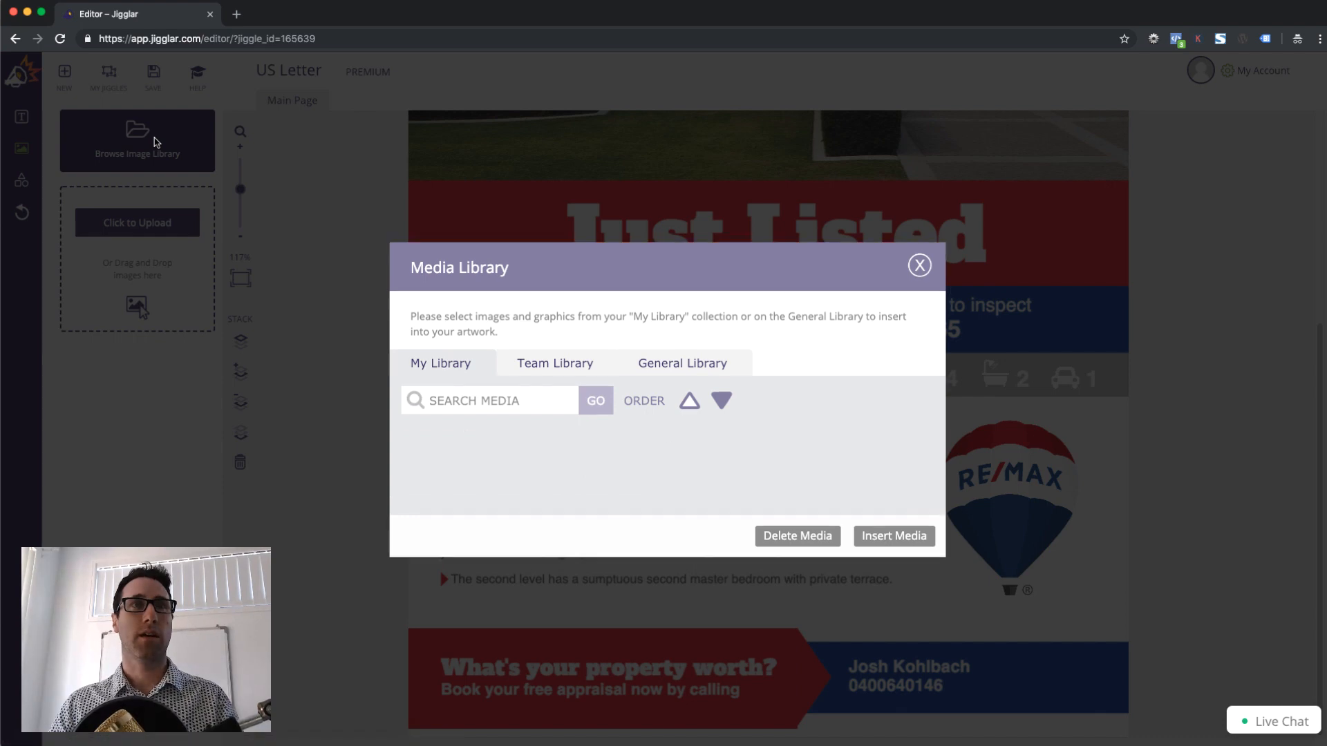
{"action": "left_click", "coordinate": [460, 481]}
{"action": "left_click", "coordinate": [897, 541]}
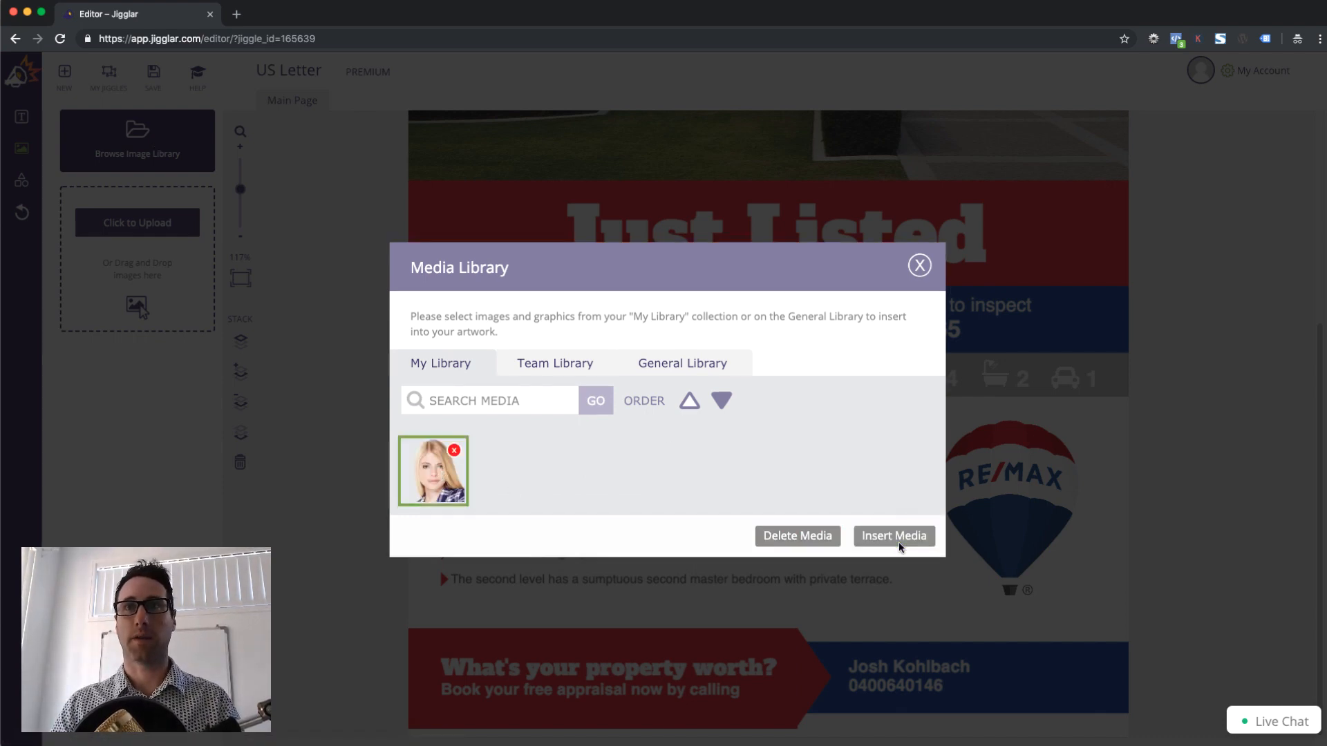
{"action": "left_click_drag", "start_coordinate": [798, 293], "coordinate": [983, 574]}
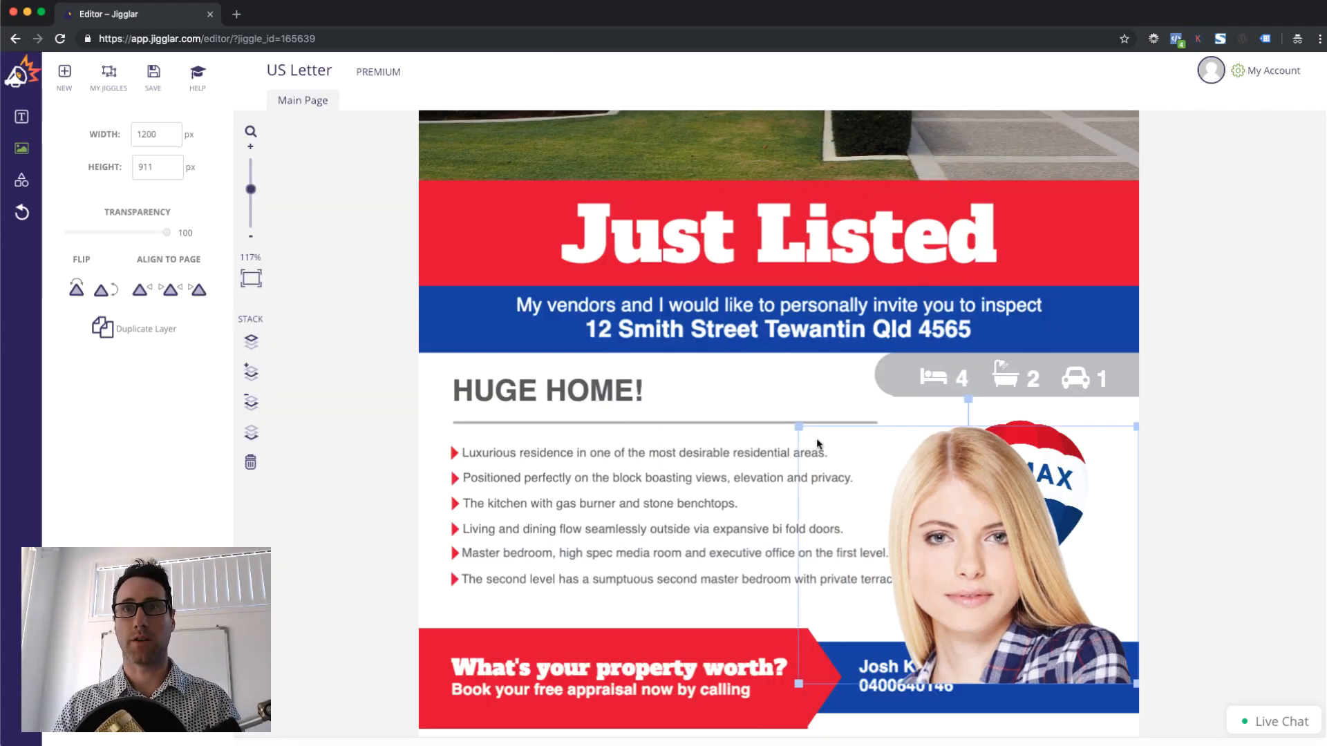
{"action": "left_click_drag", "start_coordinate": [797, 425], "coordinate": [1016, 561]}
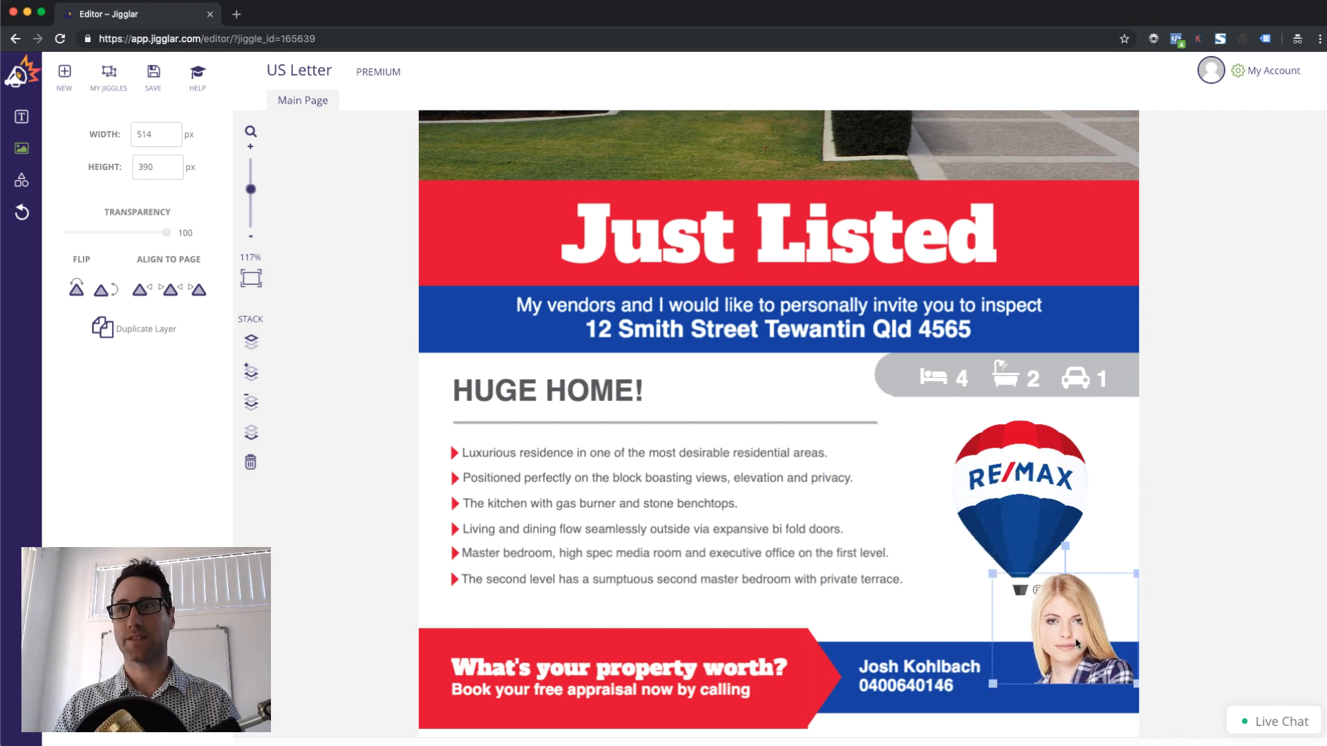
{"action": "left_click_drag", "start_coordinate": [1076, 642], "coordinate": [1068, 668]}
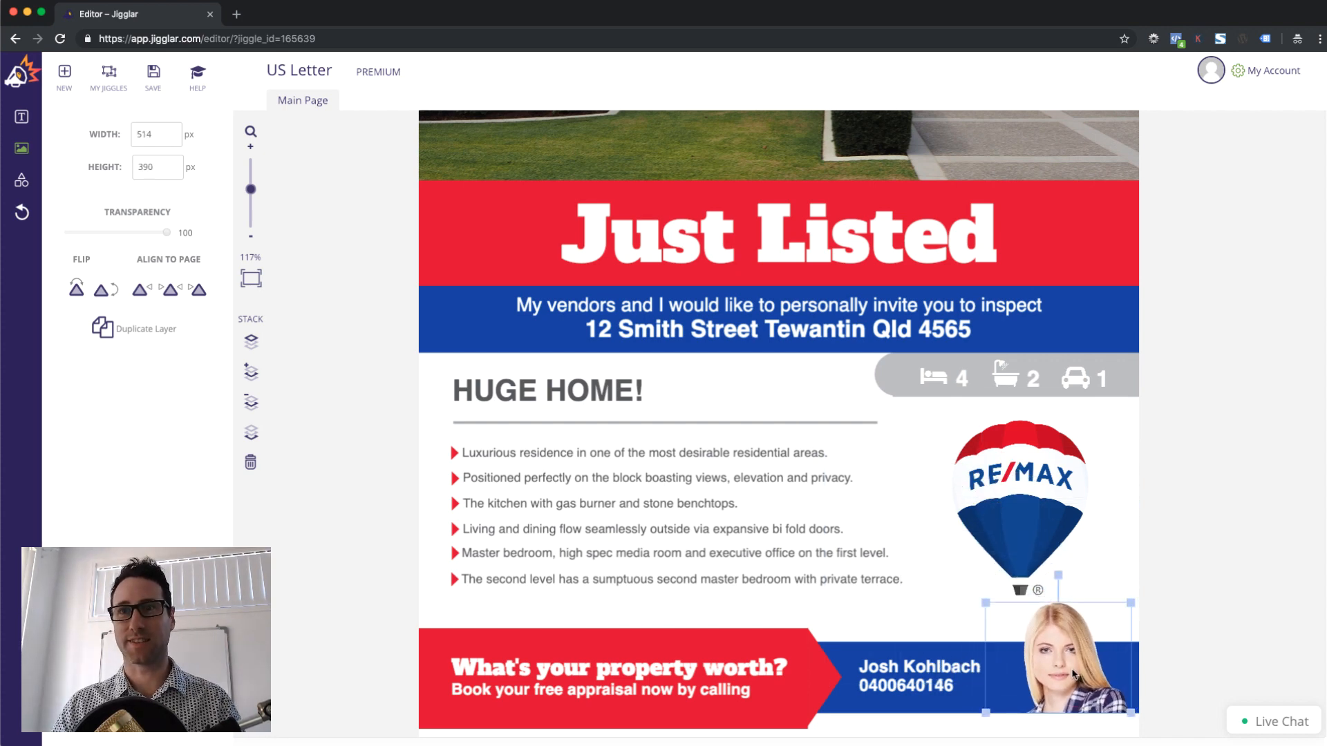
Rewrite the contact box as the new agent's first name above a 'Tel:' phone number line
{"action": "left_click", "coordinate": [1188, 608]}
{"action": "left_click", "coordinate": [889, 668]}
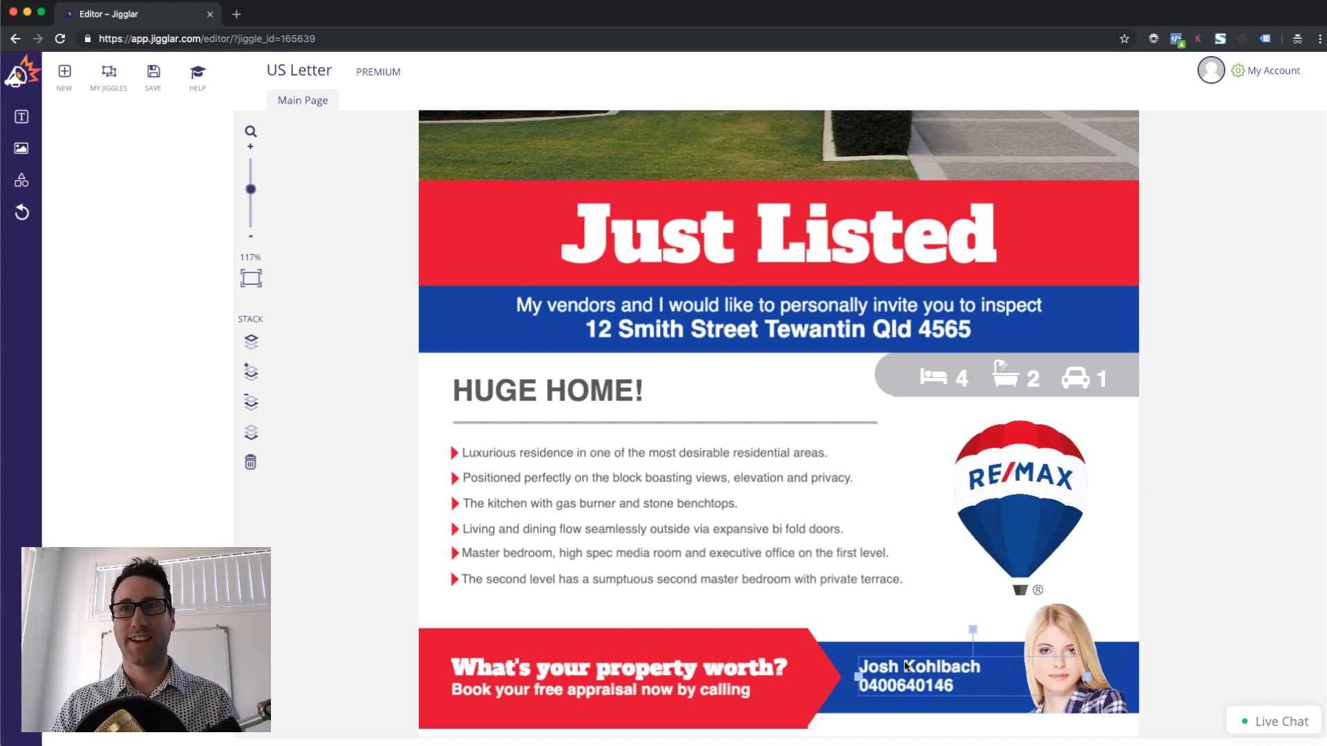
{"action": "triple_click", "coordinate": [889, 668]}
{"action": "type", "text": "Mary"}
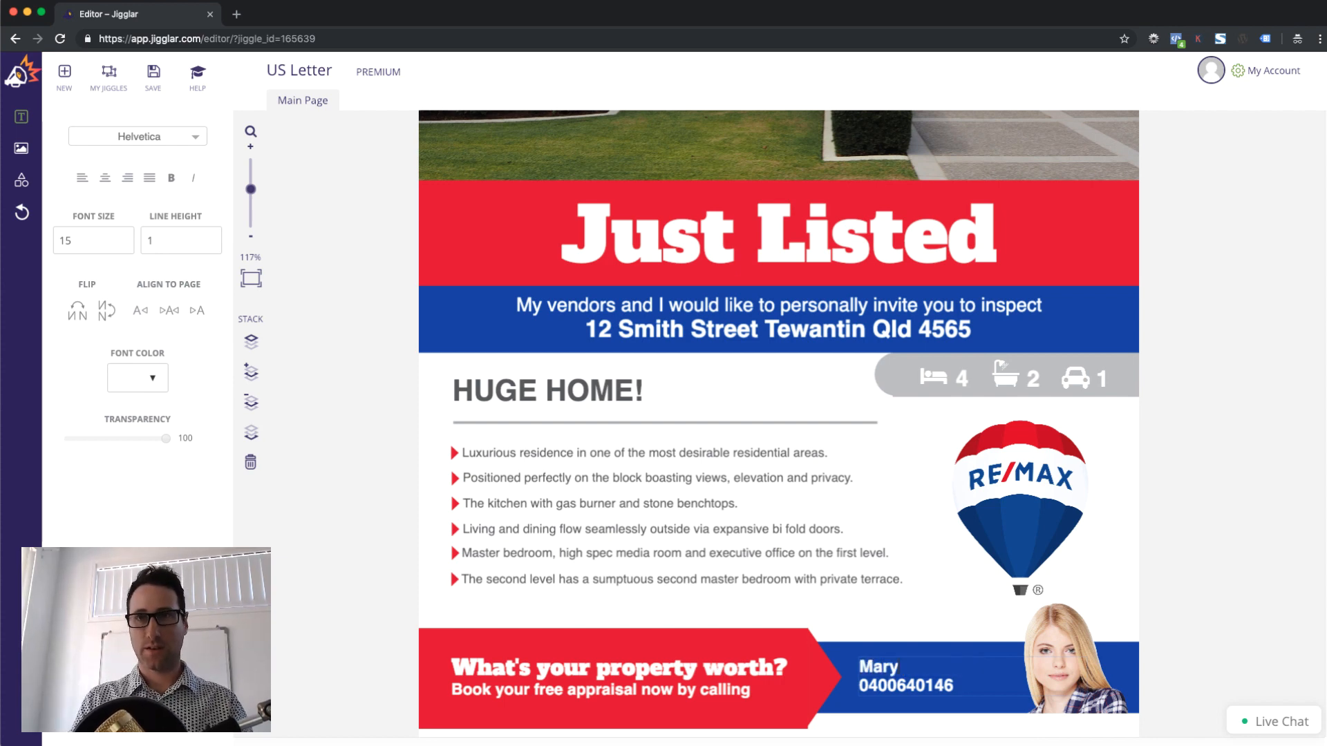
{"action": "double_click", "coordinate": [894, 683]}
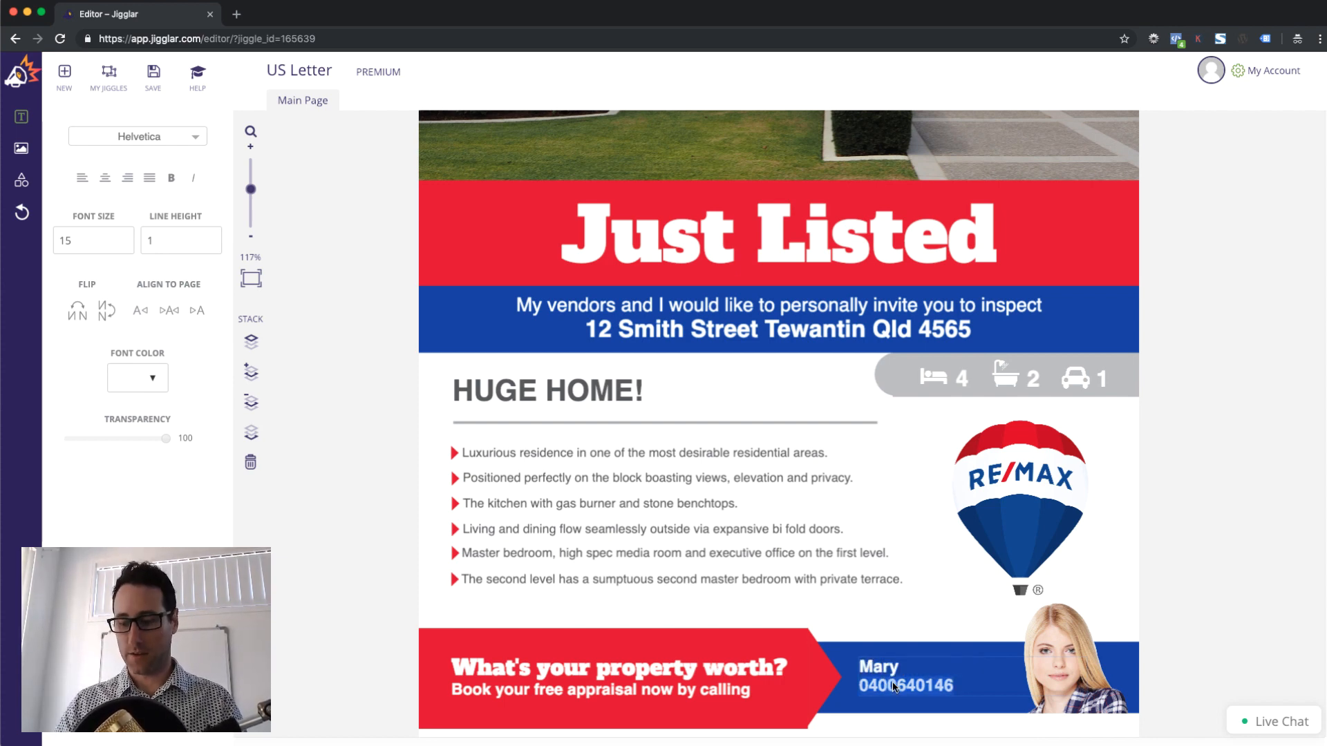
{"action": "type", "text": "1230.06549"}
{"action": "key", "text": "super+BackSpace"}
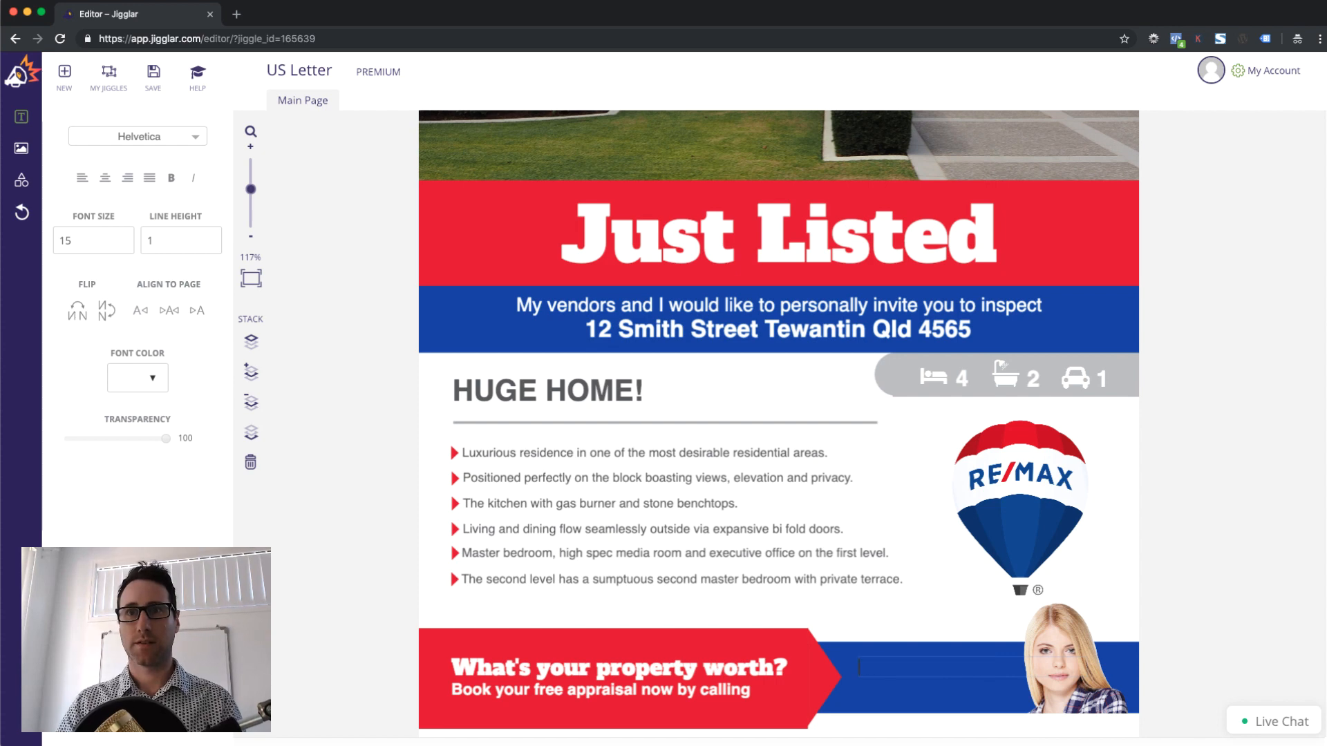
{"action": "type", "text": "Mary"}
{"action": "key", "text": "Return"}
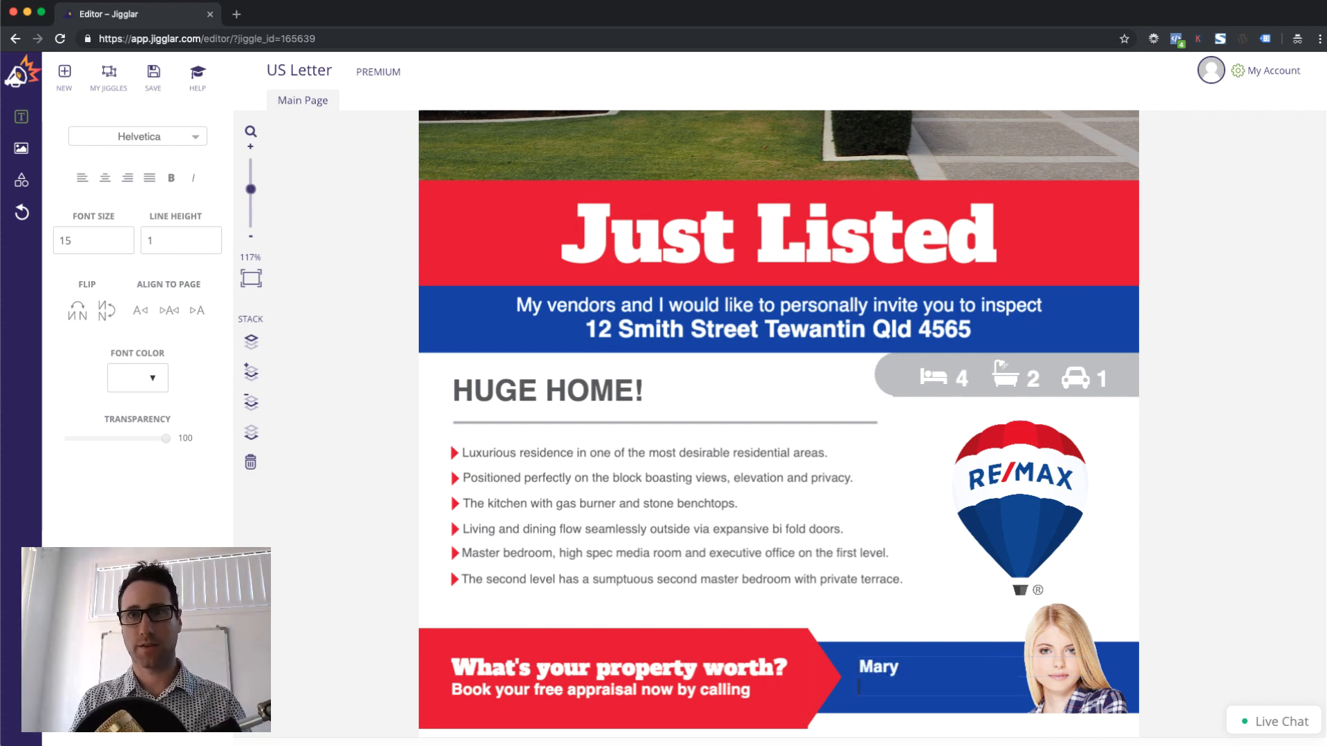
{"action": "type", "text": "Tel:"}
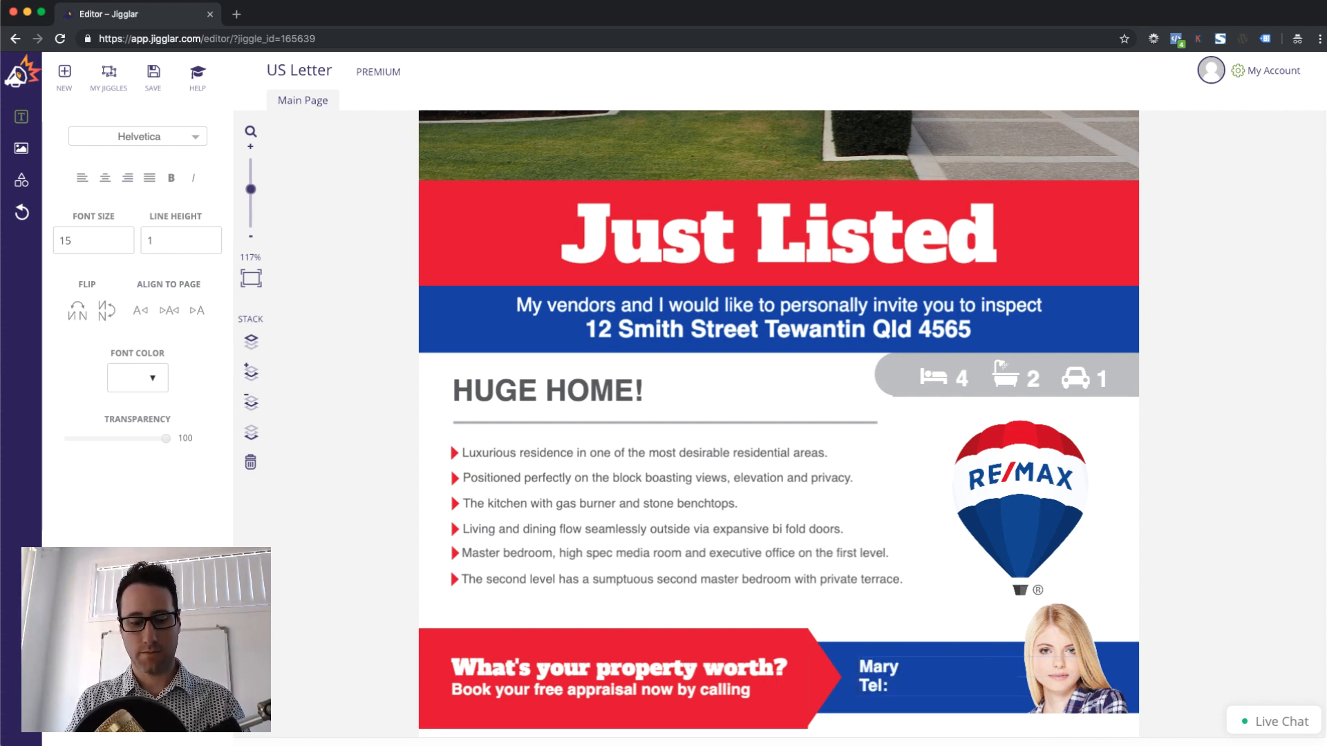
{"action": "type", "text": " 1234-555"}
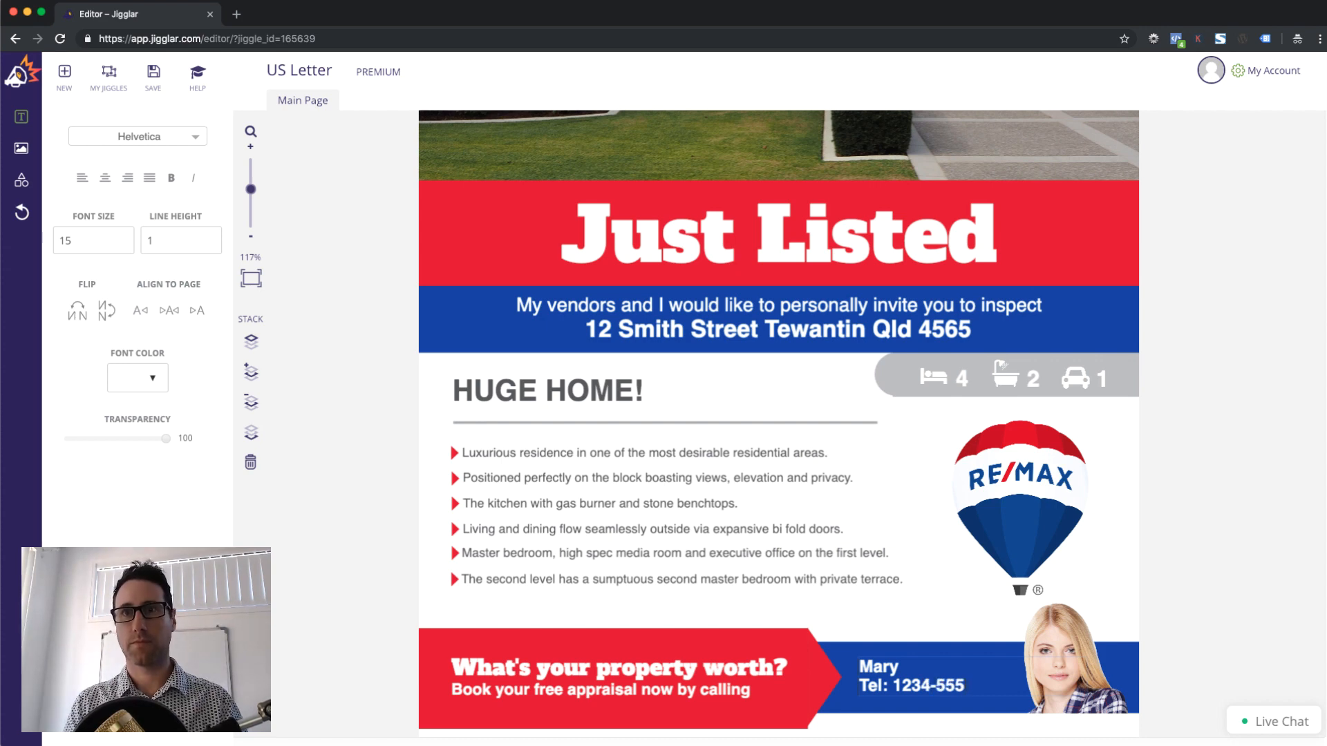
{"action": "left_click", "coordinate": [897, 615]}
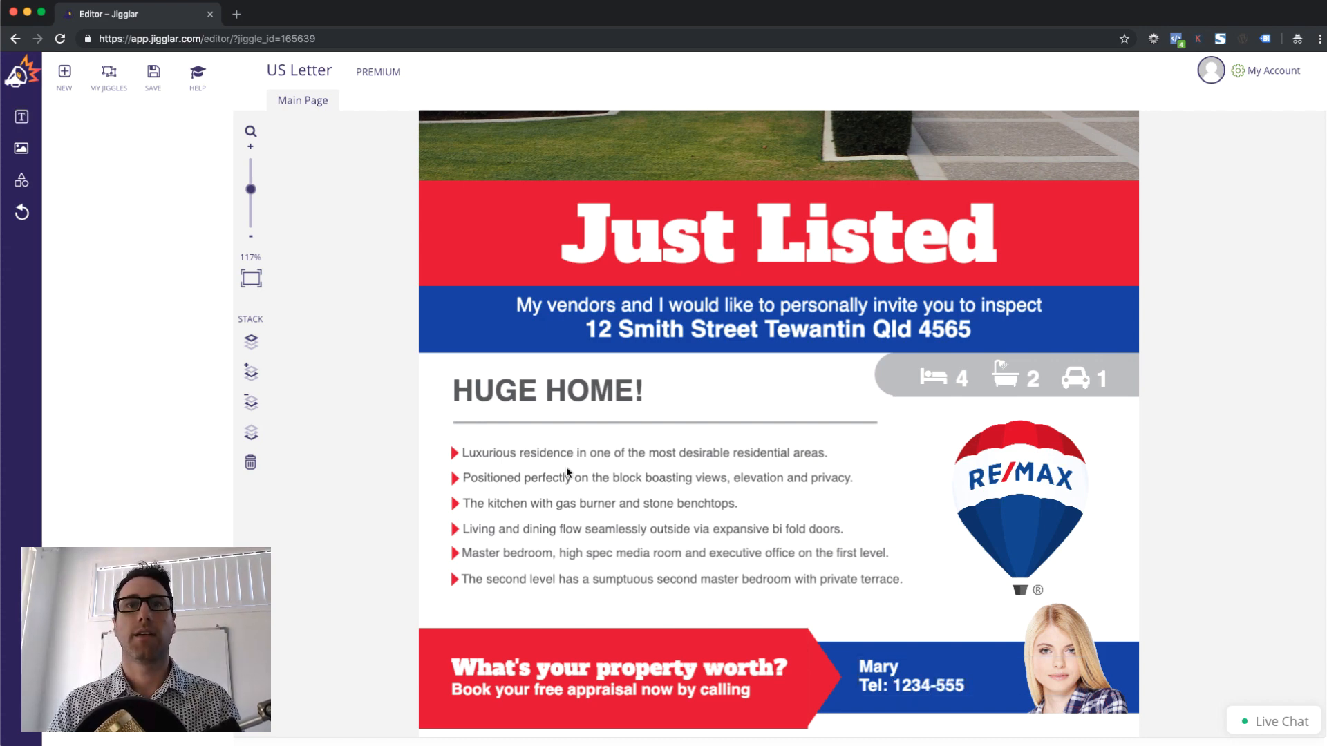
Save the flyer to My Jiggles as 'Just Listed 12 Smith' and dismiss the success message
{"action": "scroll", "coordinate": [572, 517], "scroll_direction": "up", "scroll_amount": 5}
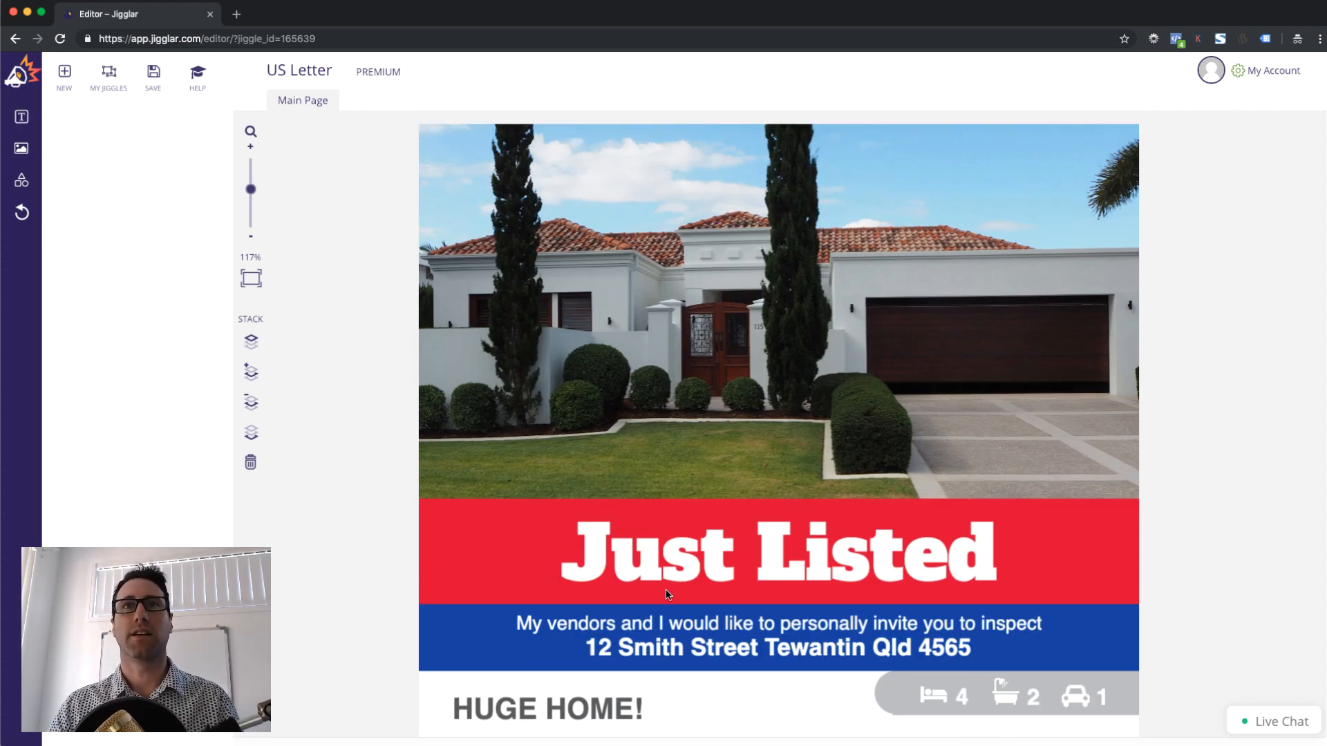
{"action": "scroll", "coordinate": [586, 329], "scroll_direction": "down", "scroll_amount": 4}
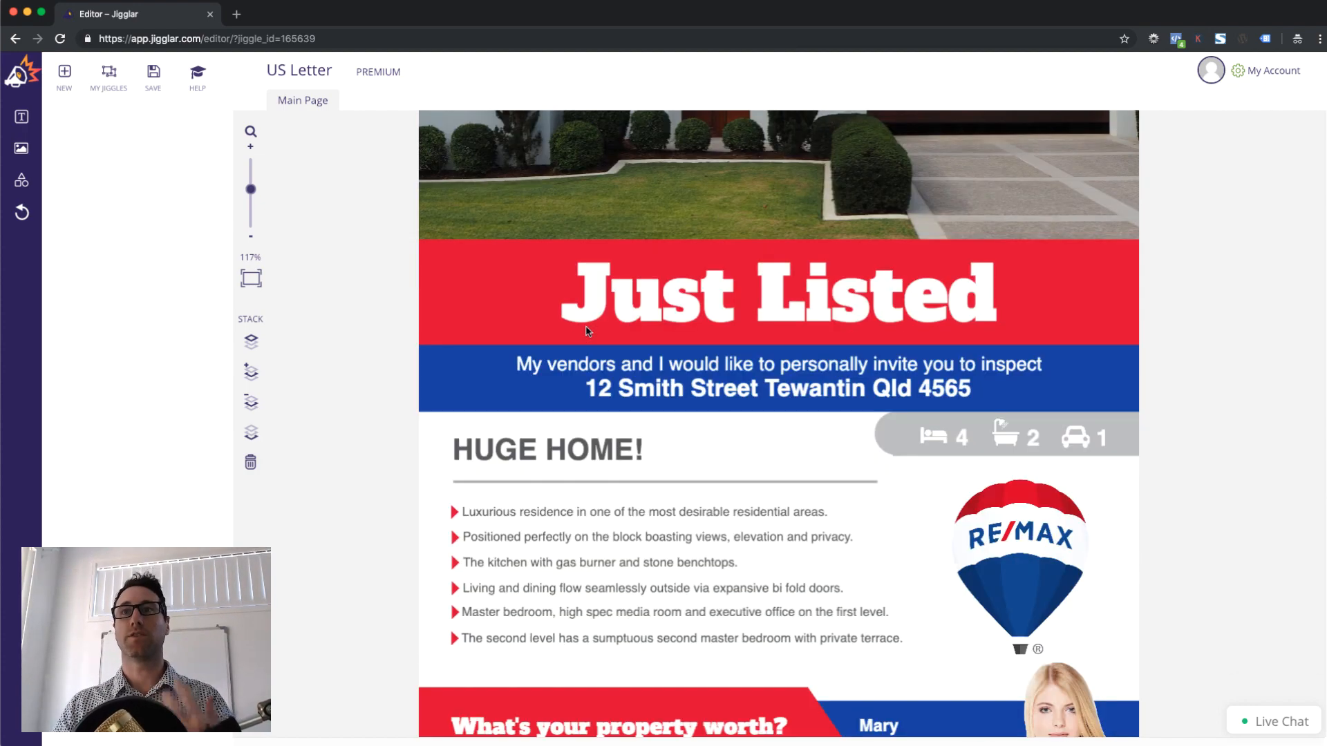
{"action": "scroll", "coordinate": [586, 331], "scroll_direction": "down", "scroll_amount": 1}
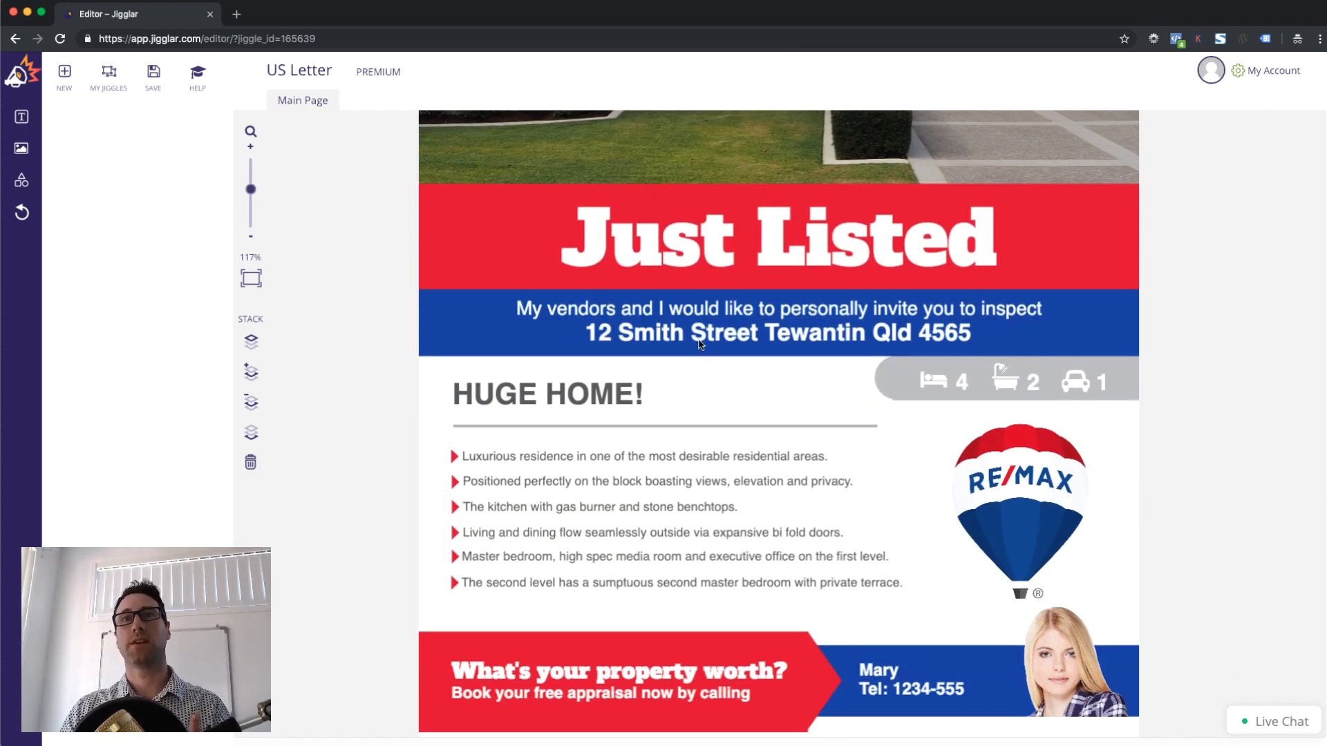
{"action": "scroll", "coordinate": [695, 342], "scroll_direction": "up", "scroll_amount": 1}
{"action": "scroll", "coordinate": [699, 343], "scroll_direction": "up", "scroll_amount": 5}
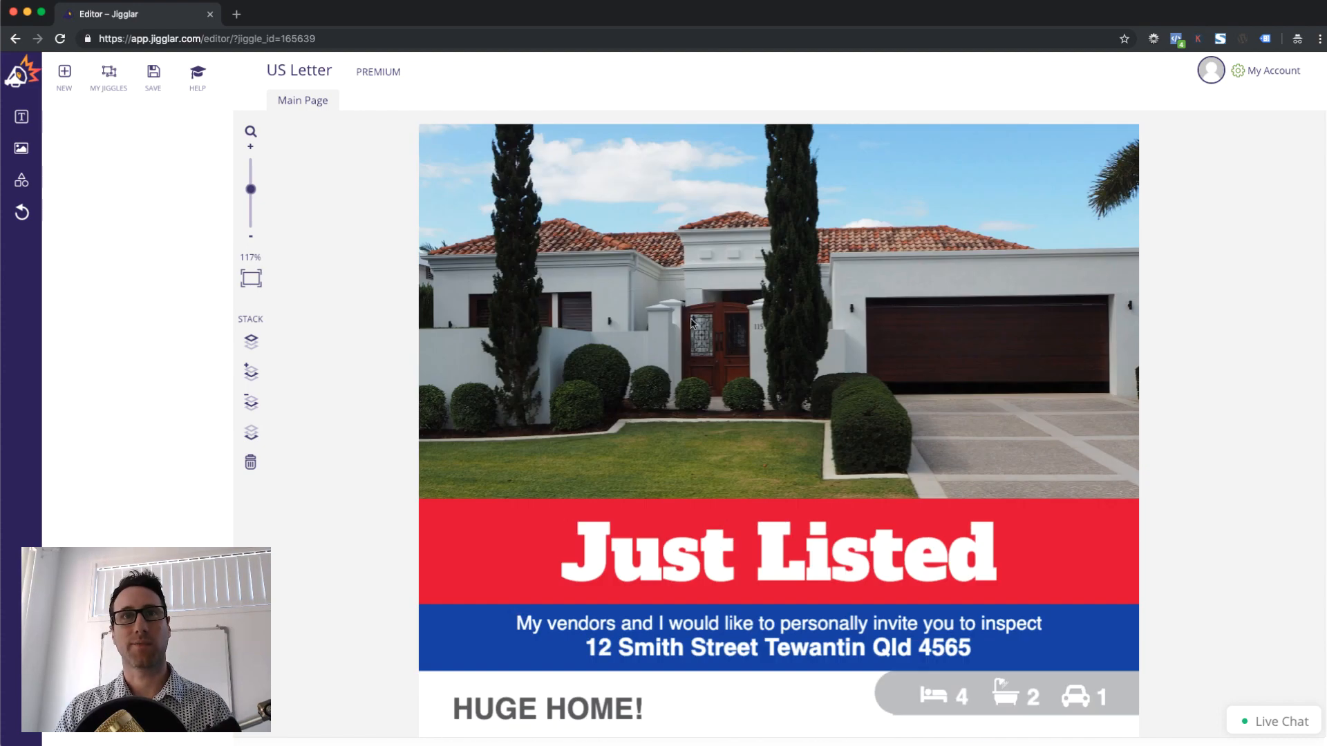
{"action": "left_click", "coordinate": [154, 76]}
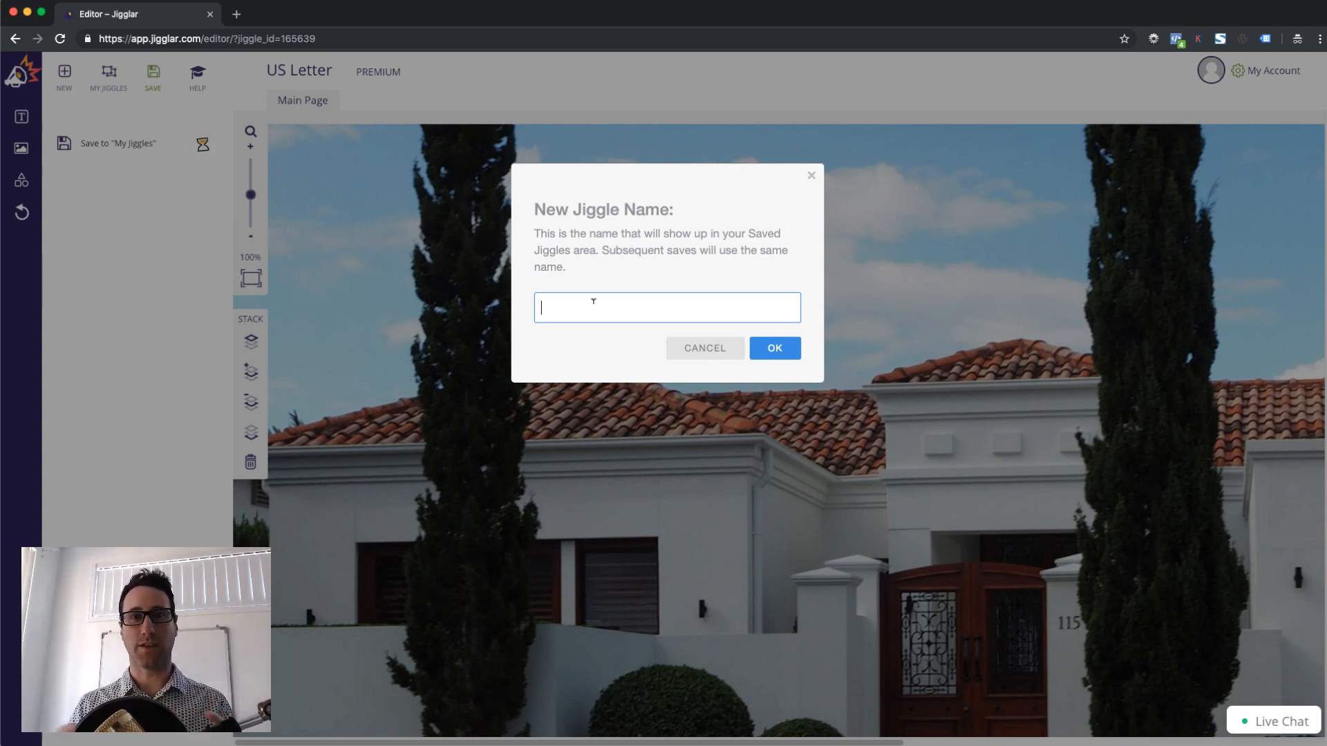
{"action": "type", "text": "Listed 12 Smit"}
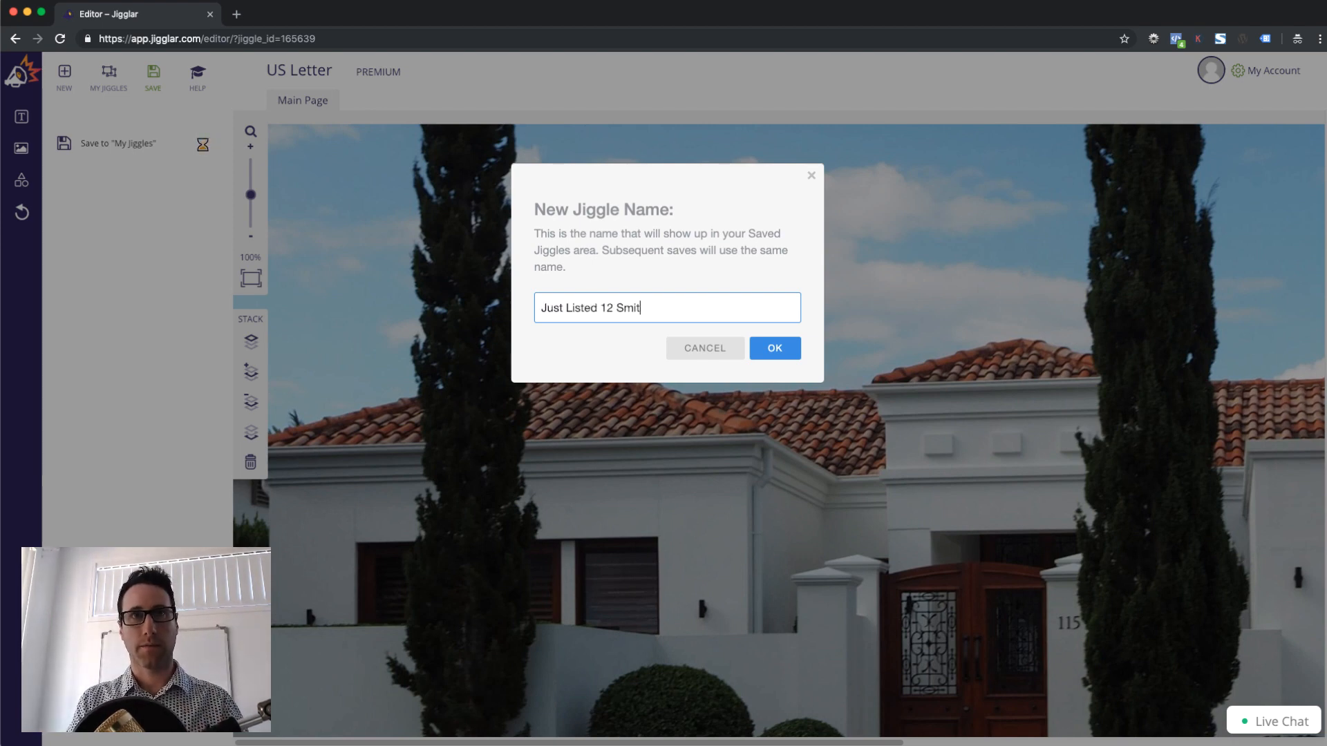
{"action": "key", "text": "Return"}
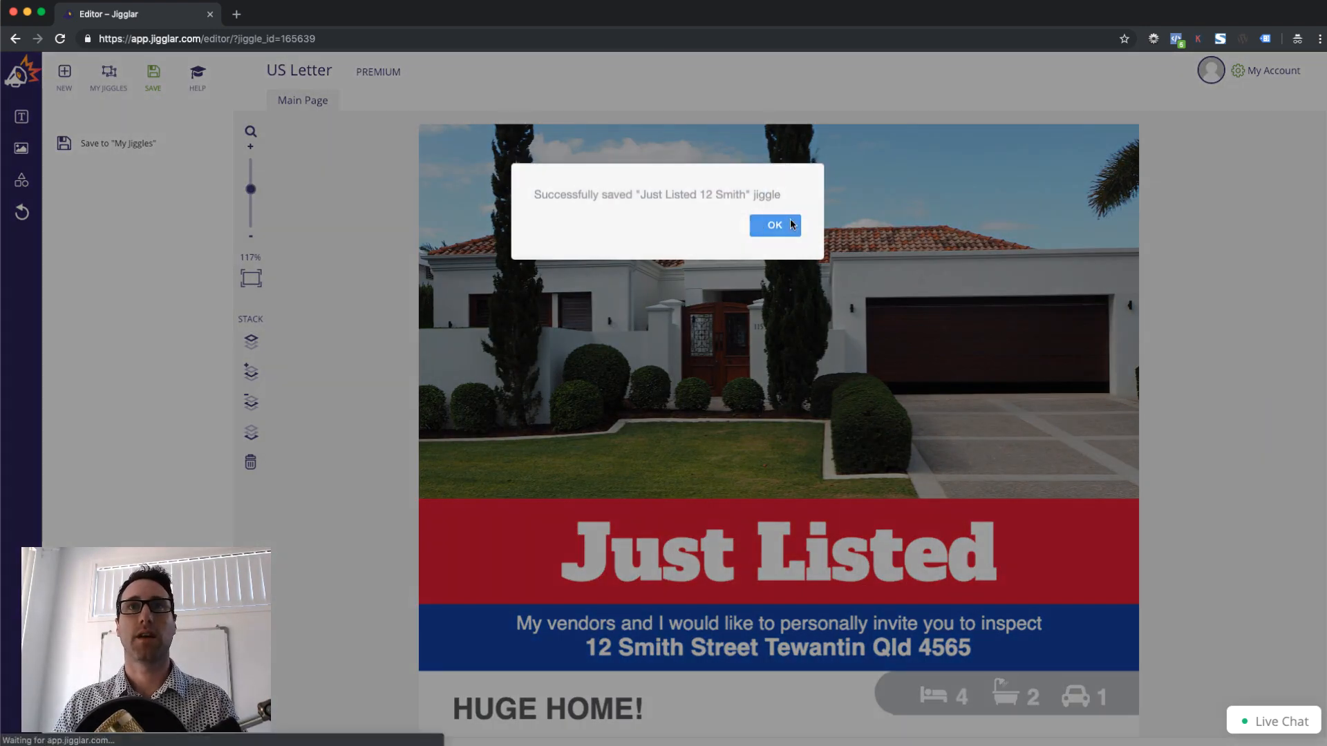
{"action": "left_click", "coordinate": [792, 225]}
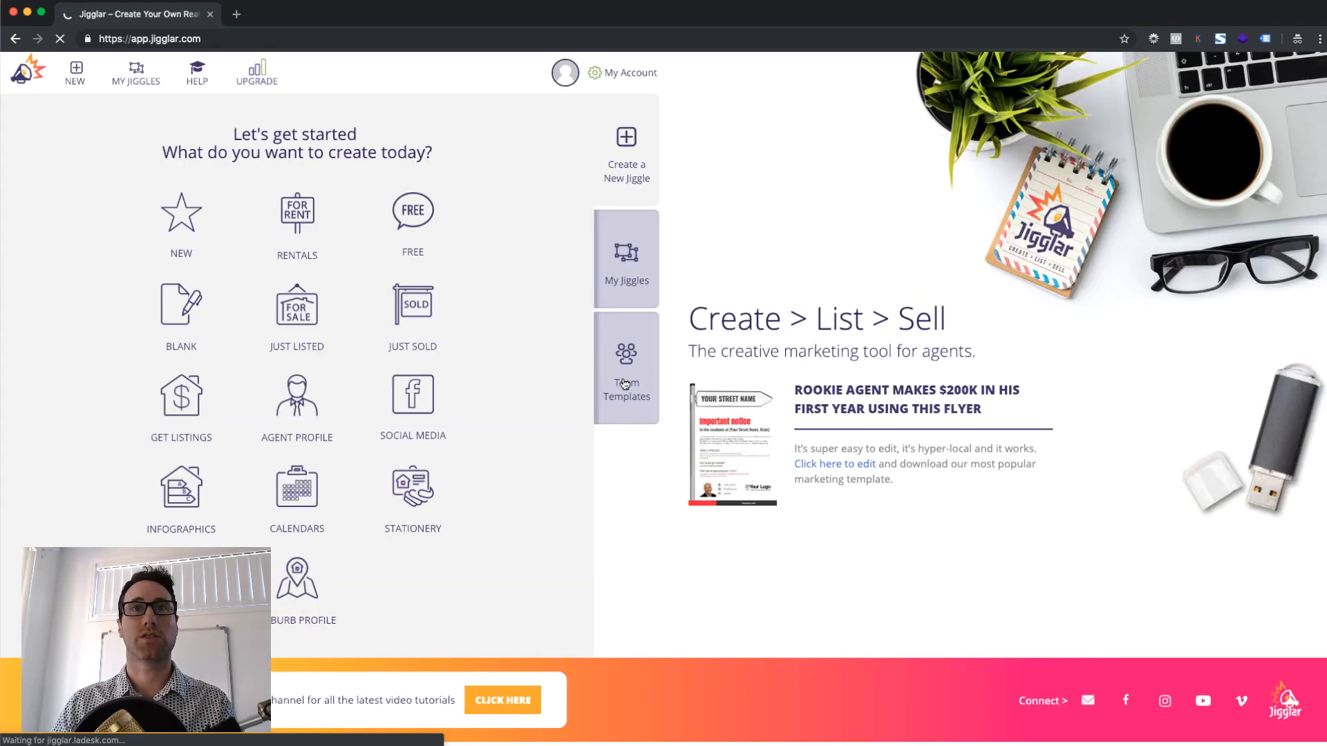
Check the Team Templates and My Jiggles lists, then bring up the UPGRADE membership options
{"action": "left_click", "coordinate": [642, 333]}
{"action": "left_click", "coordinate": [635, 280]}
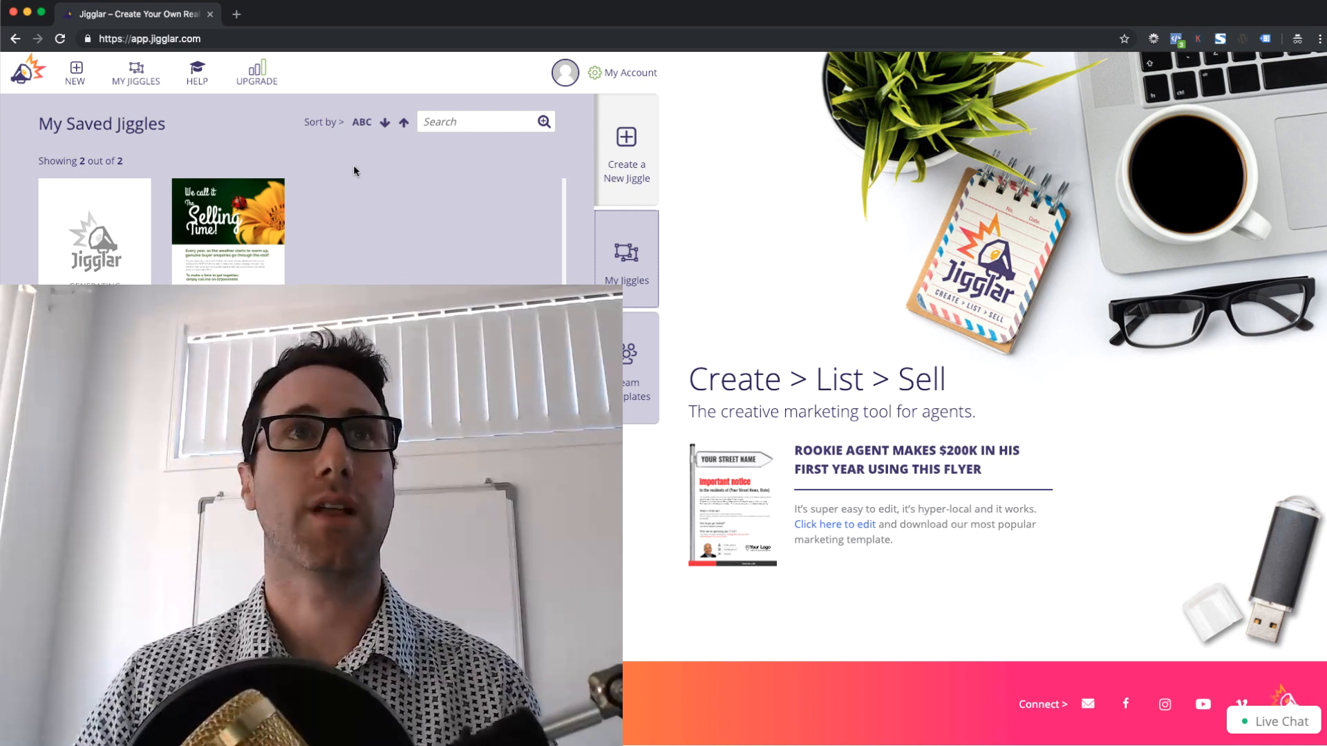
{"action": "left_click", "coordinate": [263, 70]}
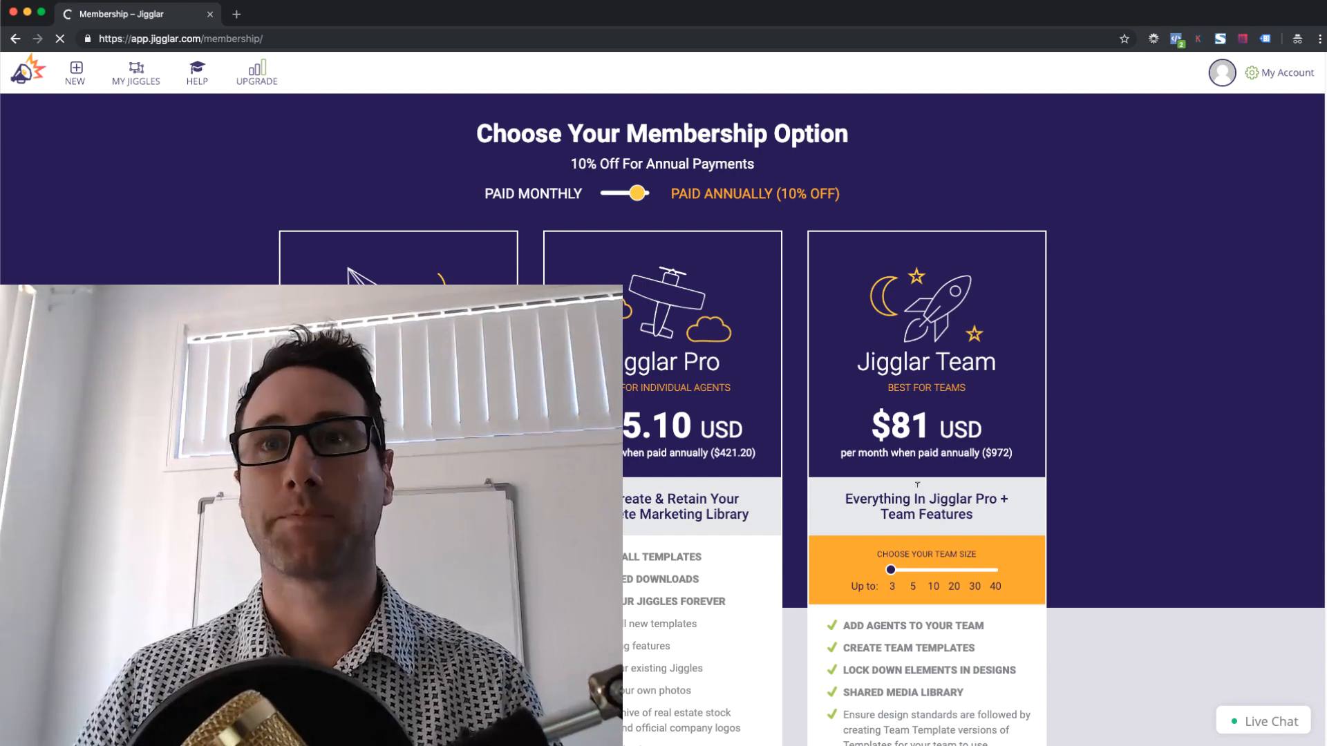
{"action": "scroll", "coordinate": [968, 580], "scroll_direction": "down", "scroll_amount": 2}
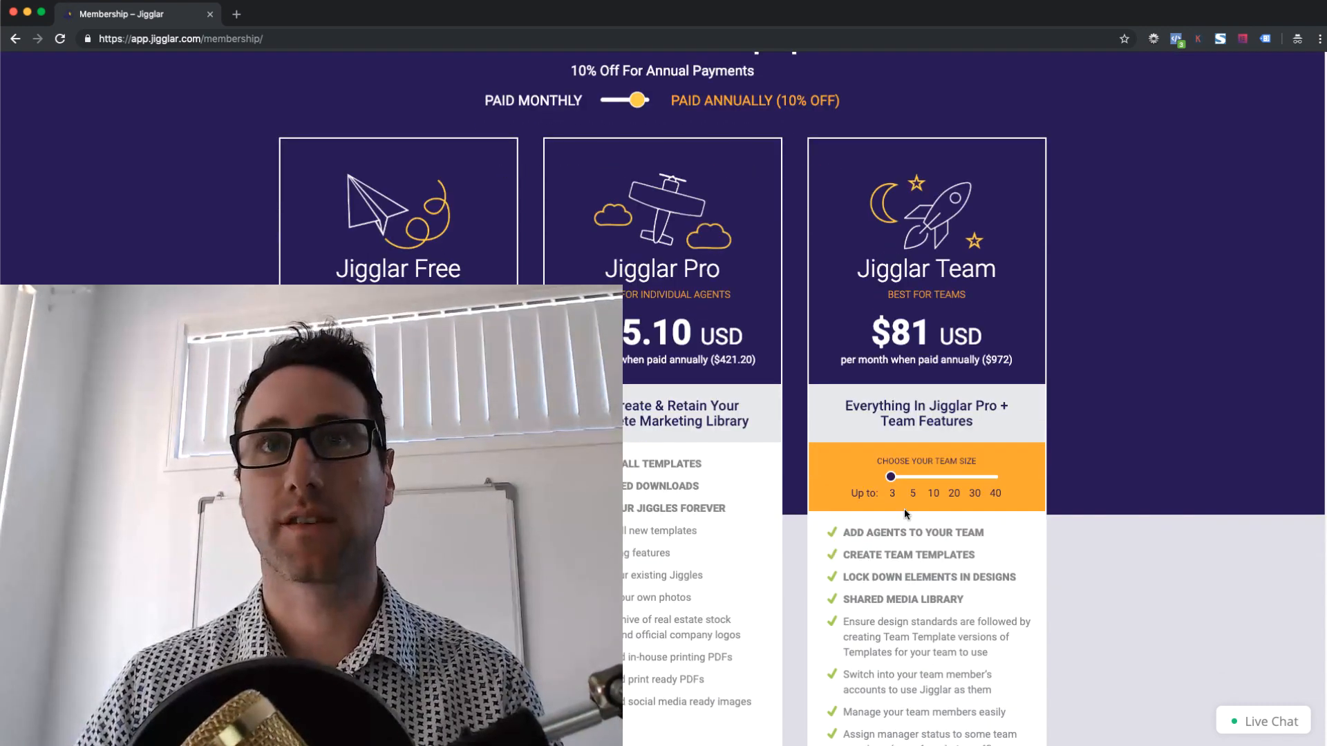
{"action": "scroll", "coordinate": [953, 503], "scroll_direction": "down", "scroll_amount": 3}
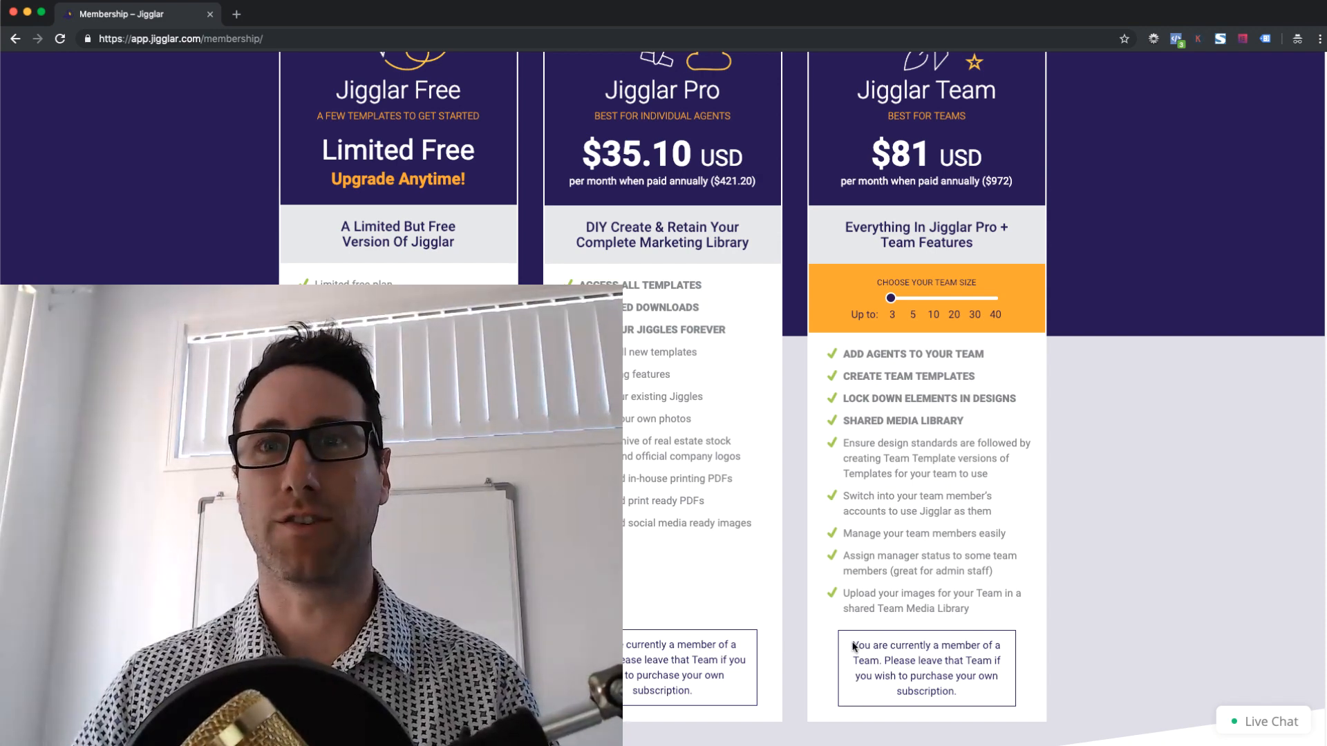
{"action": "left_click_drag", "start_coordinate": [855, 647], "coordinate": [943, 648]}
{"action": "left_click", "coordinate": [940, 677]}
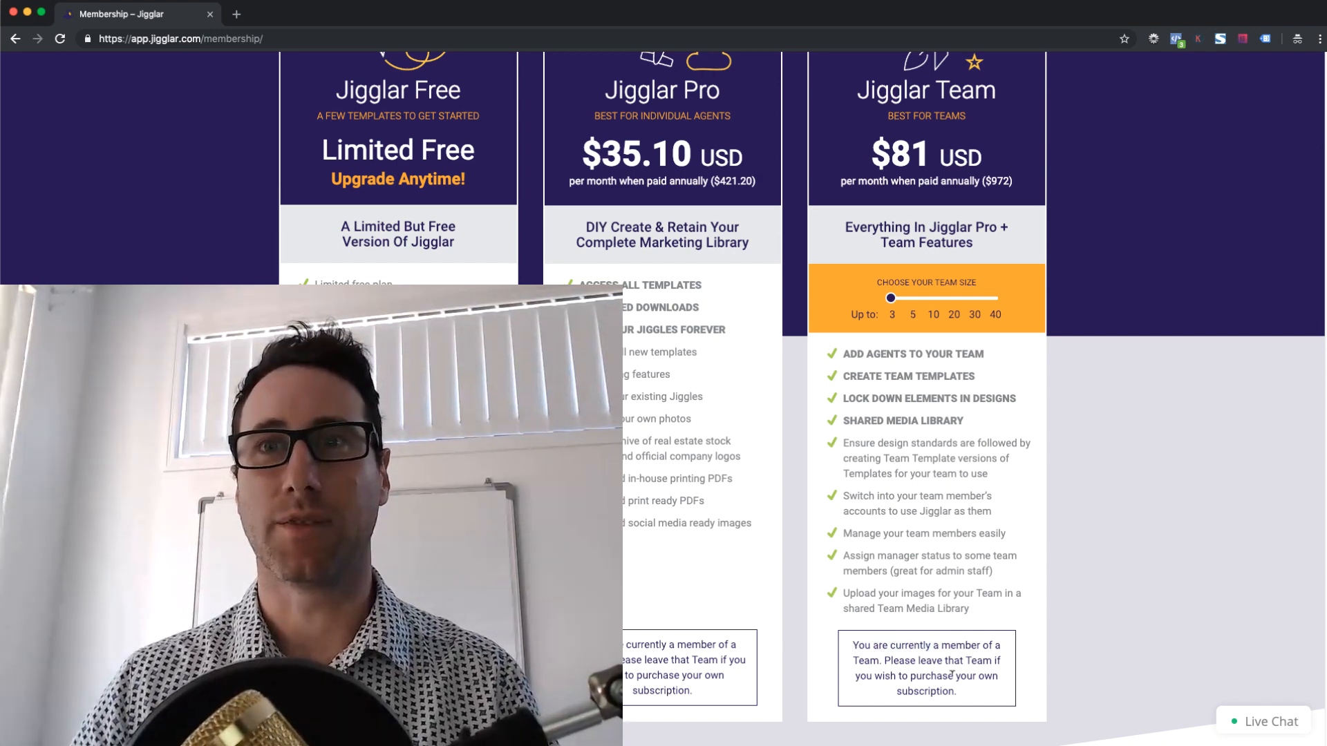
{"action": "scroll", "coordinate": [965, 627], "scroll_direction": "up", "scroll_amount": 5}
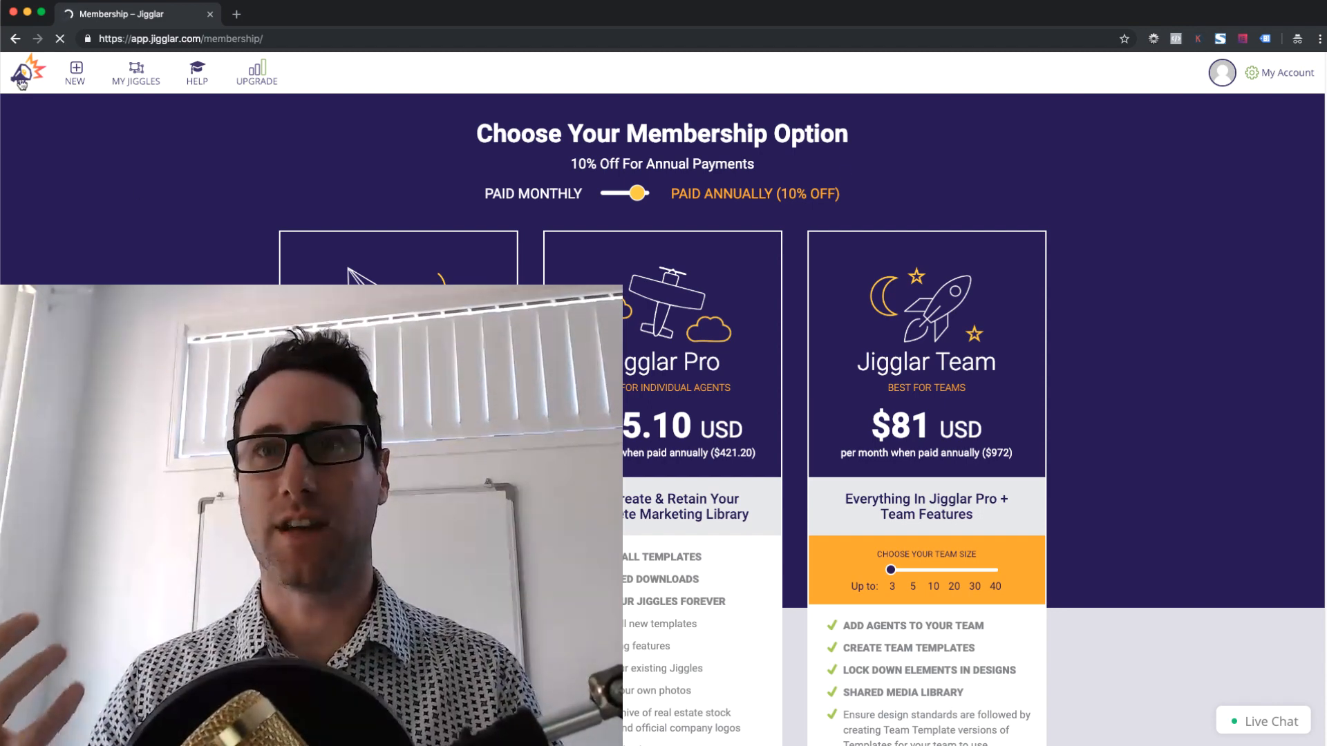
Go back to the Jigglar home page using the top-left logo
{"action": "left_click", "coordinate": [21, 82]}
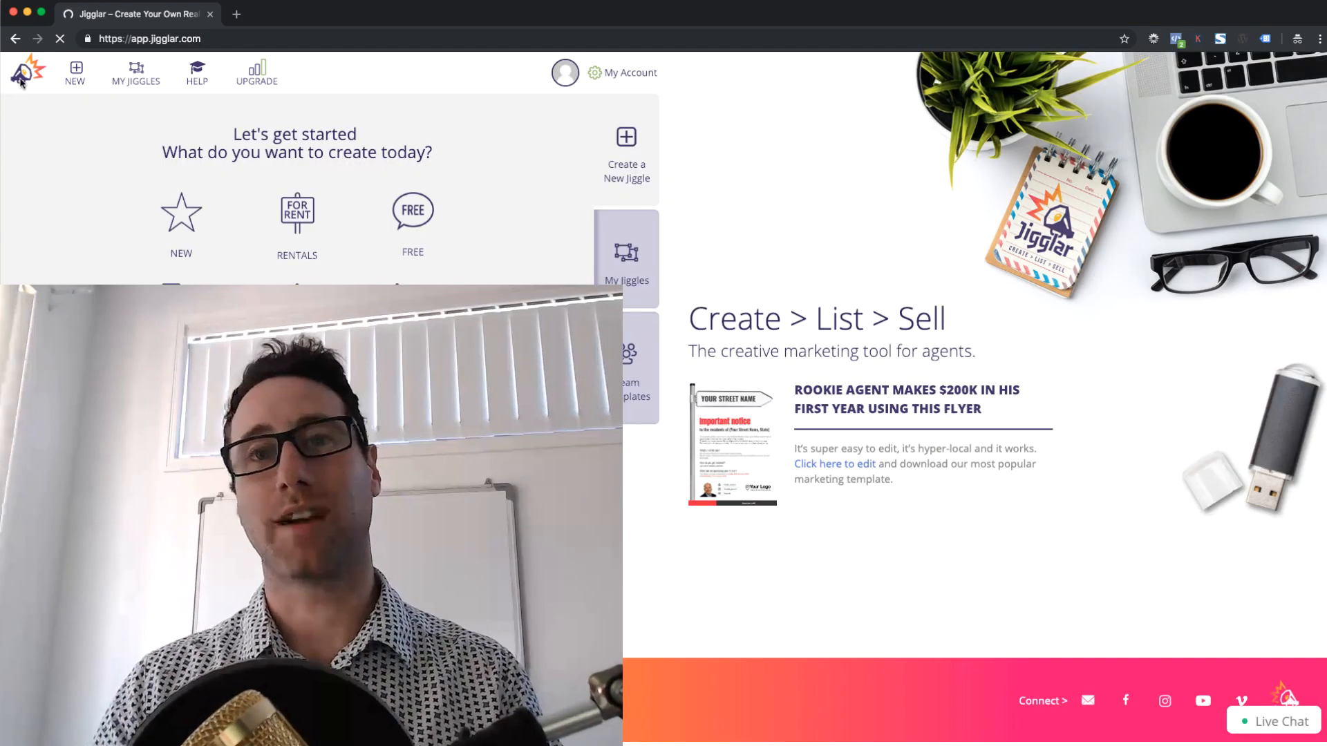